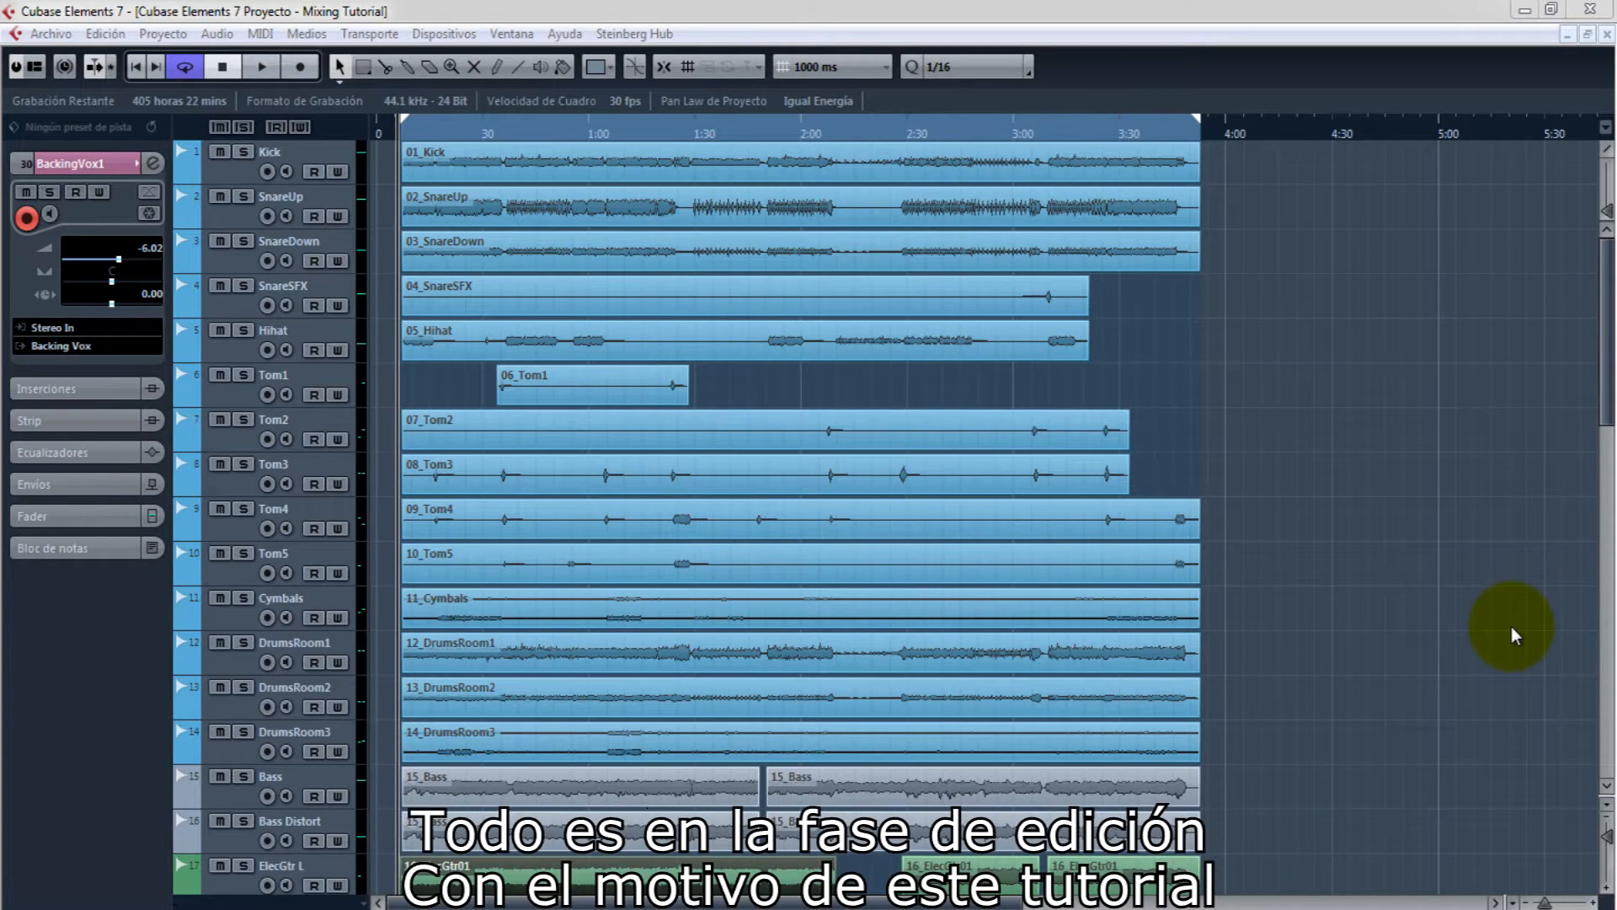
- Review the edited clips on the drum, bass, guitar and vocal tracks
click(1430, 593)
scroll(1430, 588, down, 3)
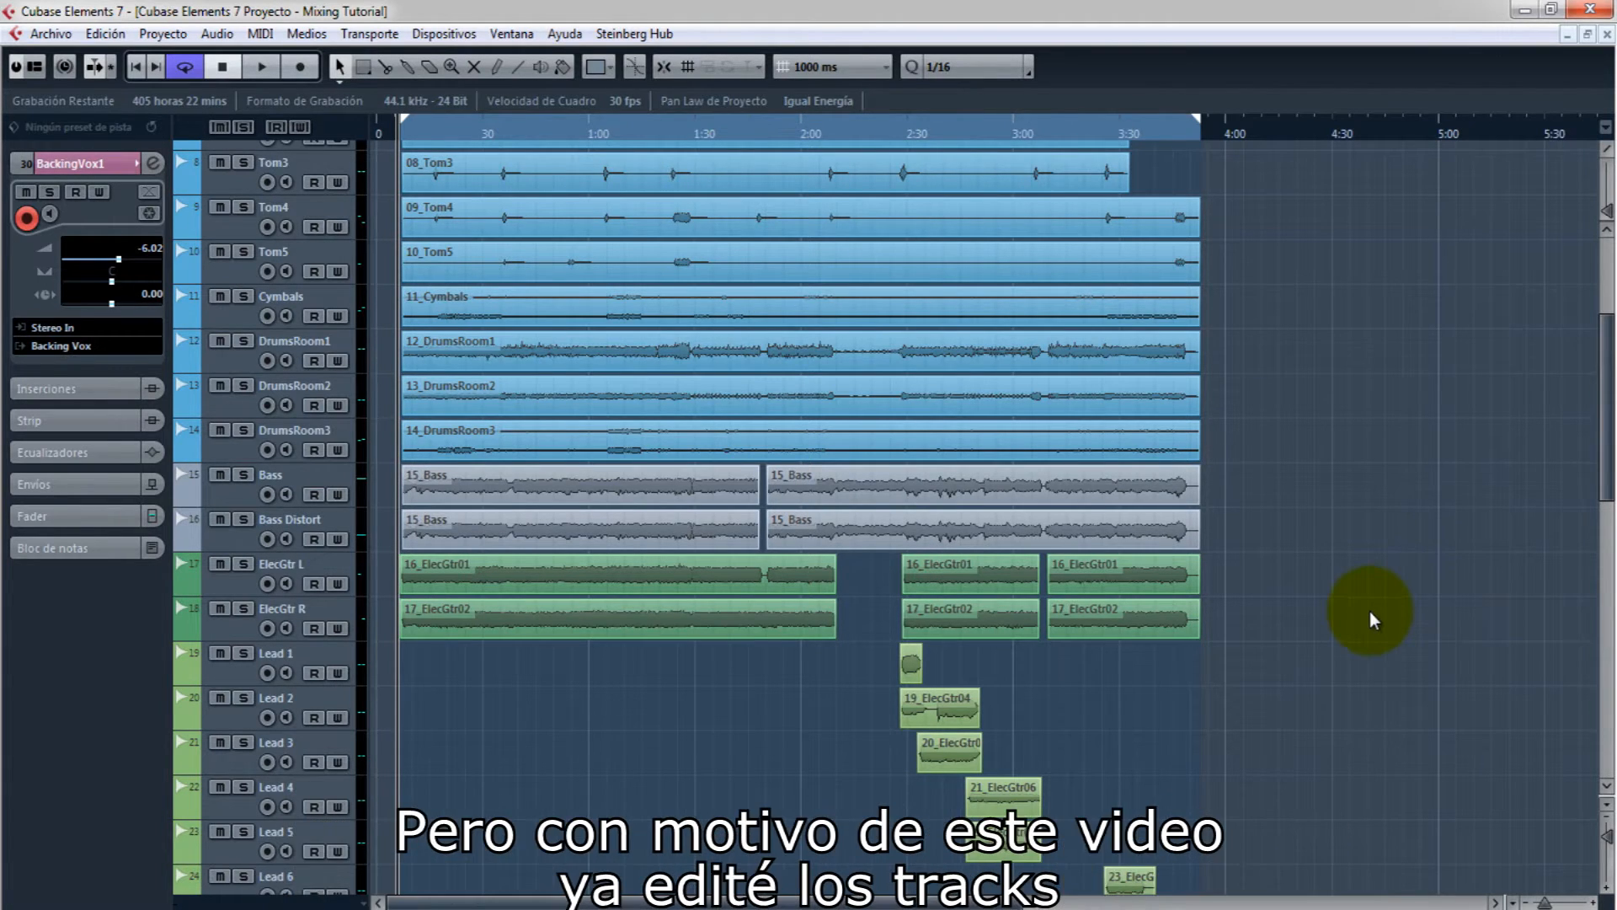
scroll(1370, 610, down, 3)
scroll(1369, 610, down, 2)
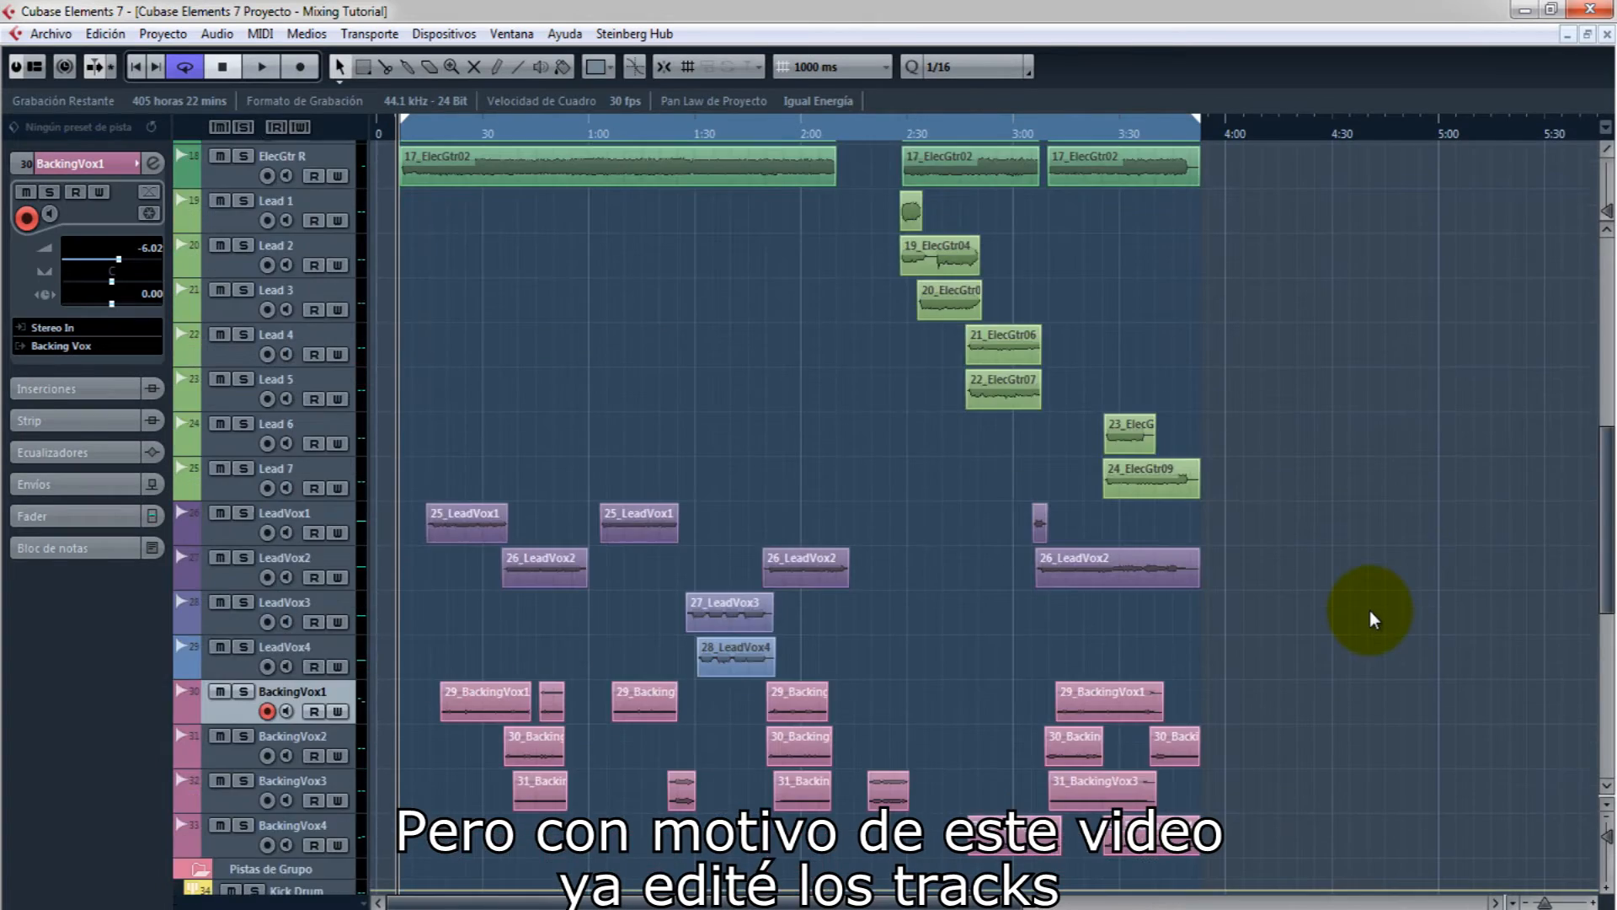
scroll(1370, 610, up, 7)
scroll(1369, 609, down, 4)
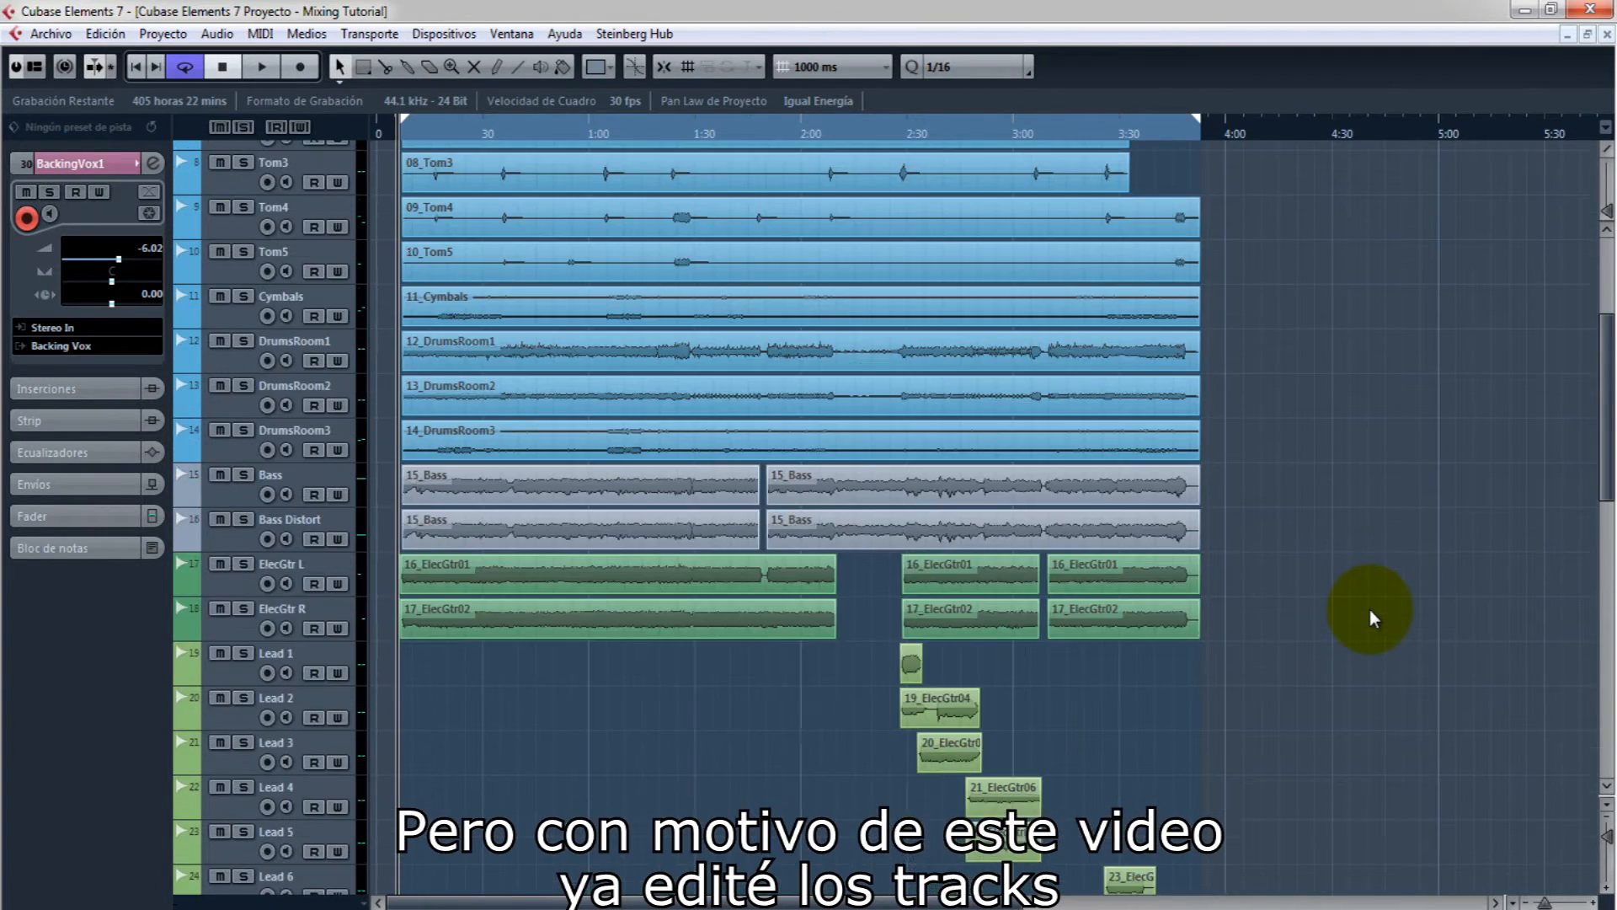
- Extend the 18_ElecGtr03 clip on Lead 1 back to the song's start and trim it again to its played part
drag(906, 376, 402, 375)
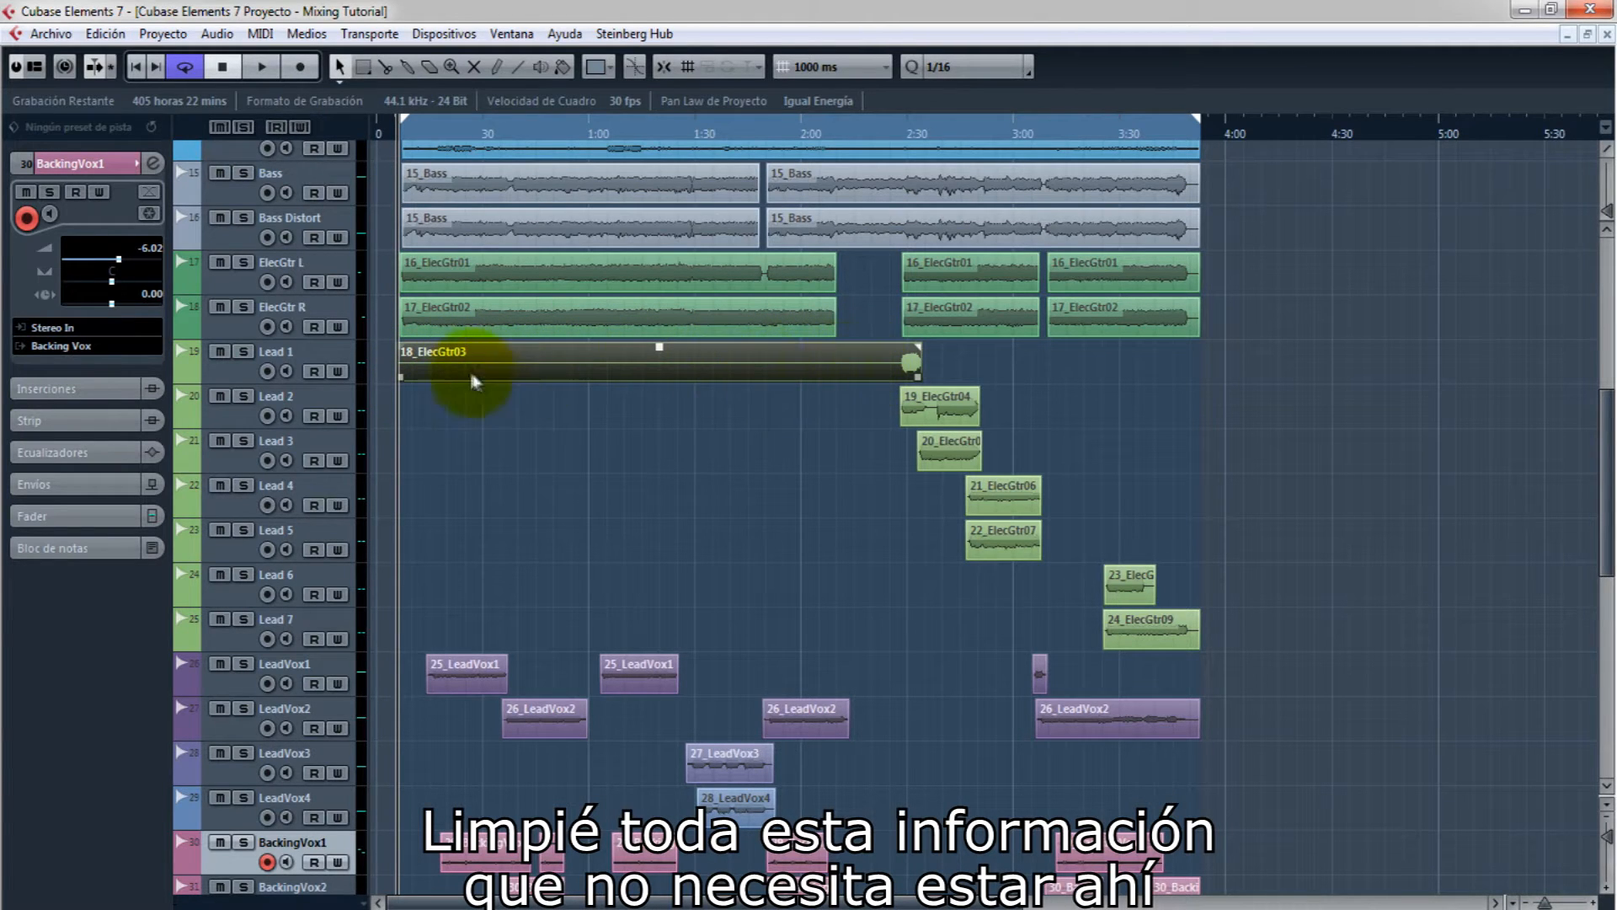
drag(404, 376, 899, 375)
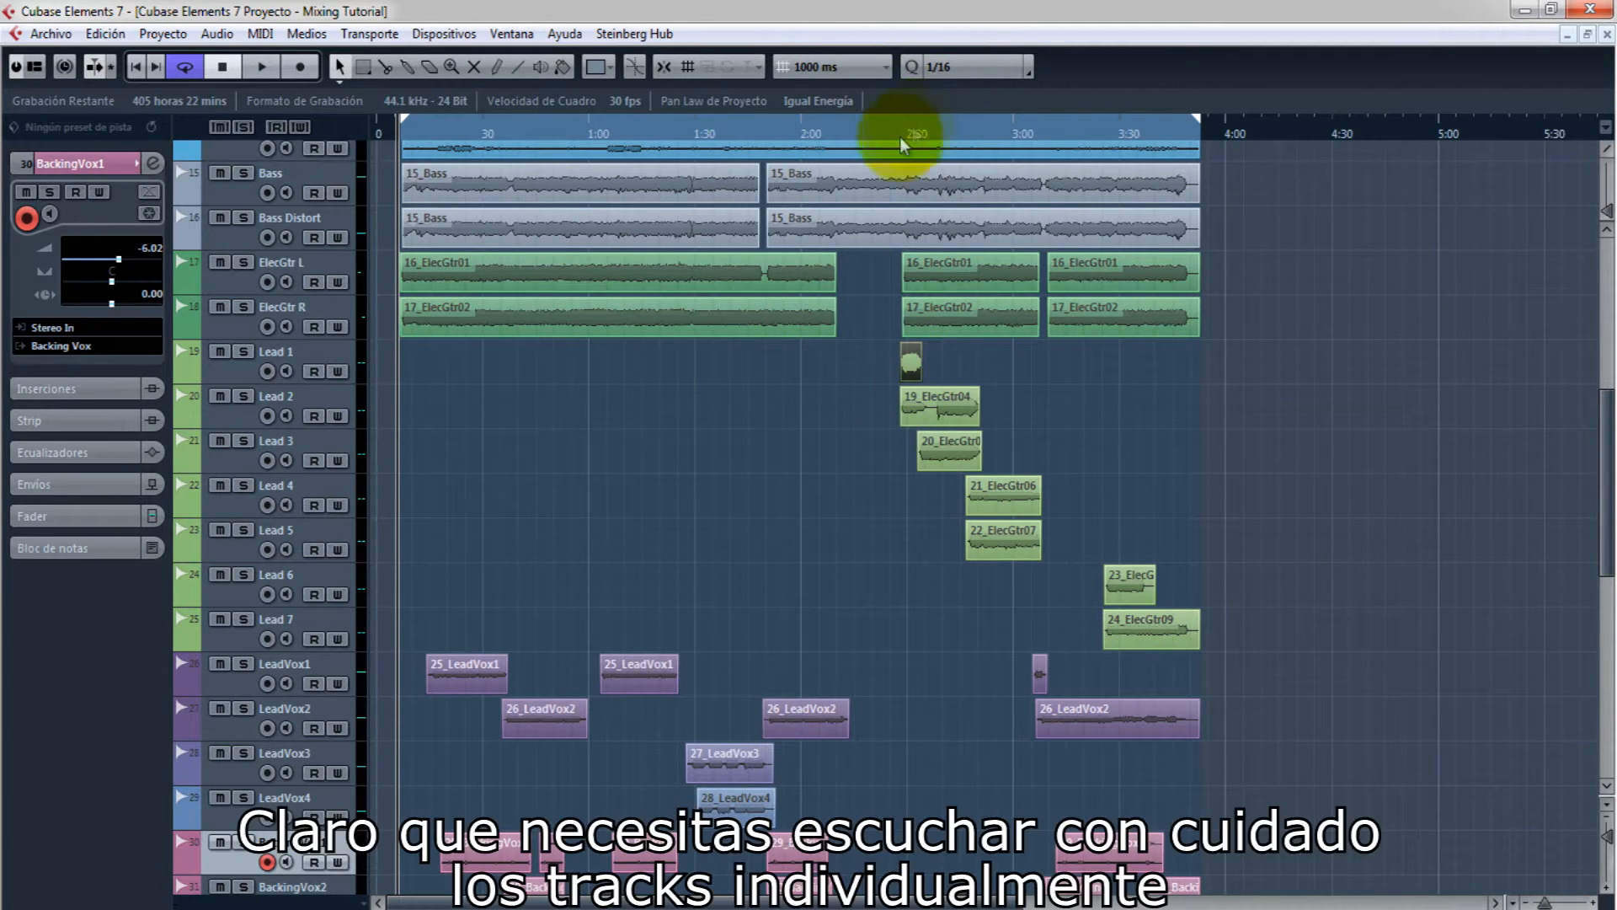
- Solo Lead 1, audition the 18_ElecGtr03 clip from just before 2:30, and take the track out of solo
click(243, 351)
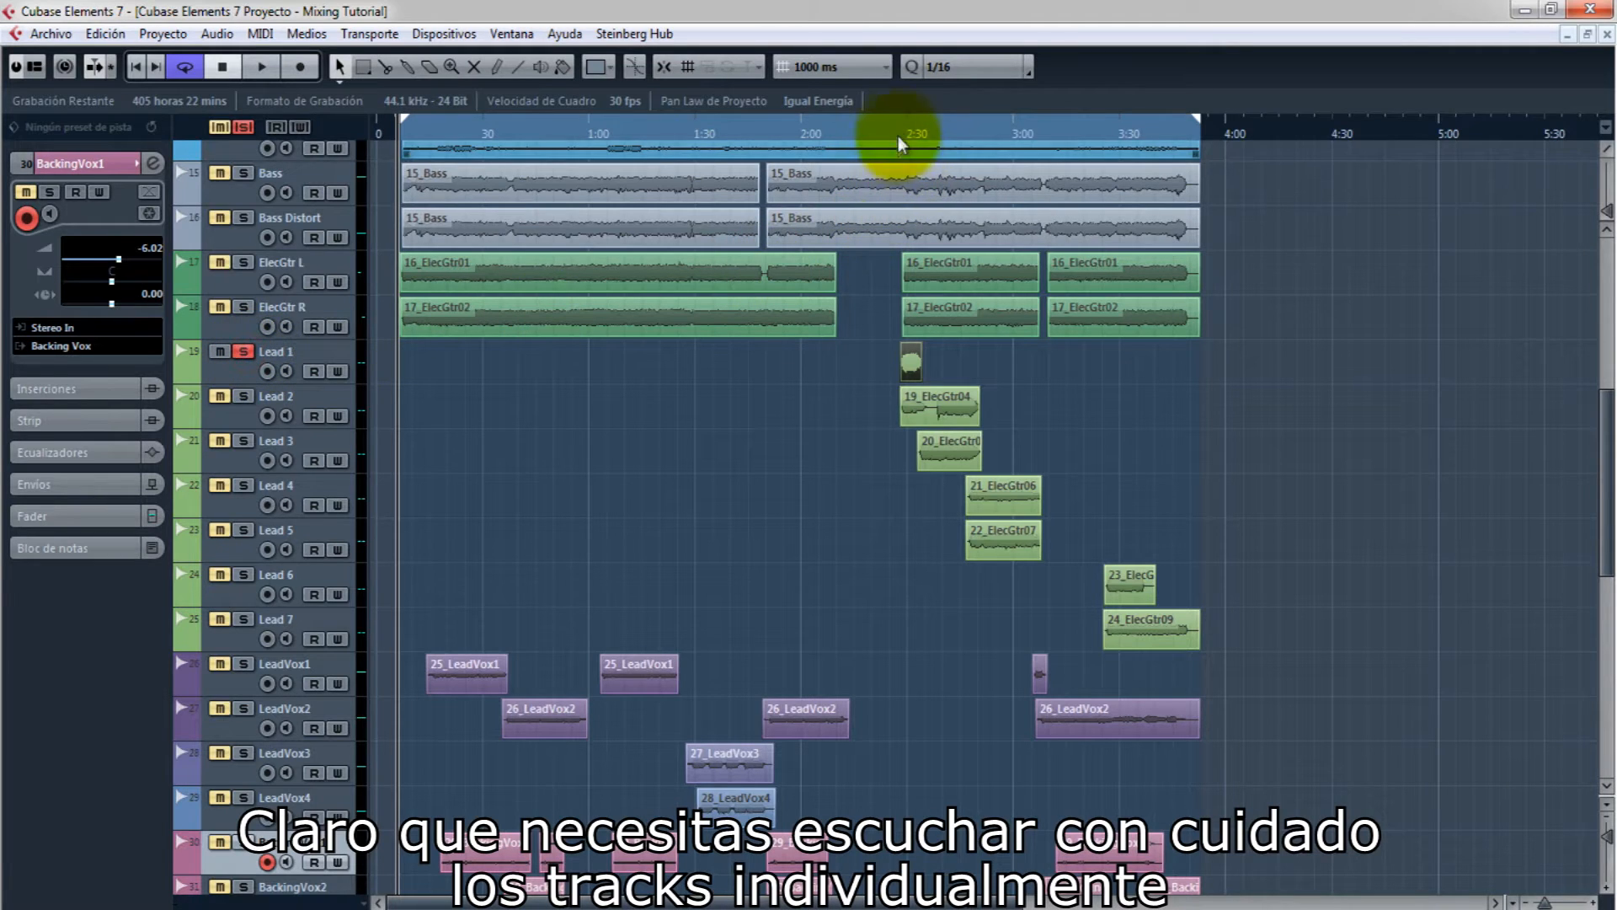
drag(899, 136, 1129, 281)
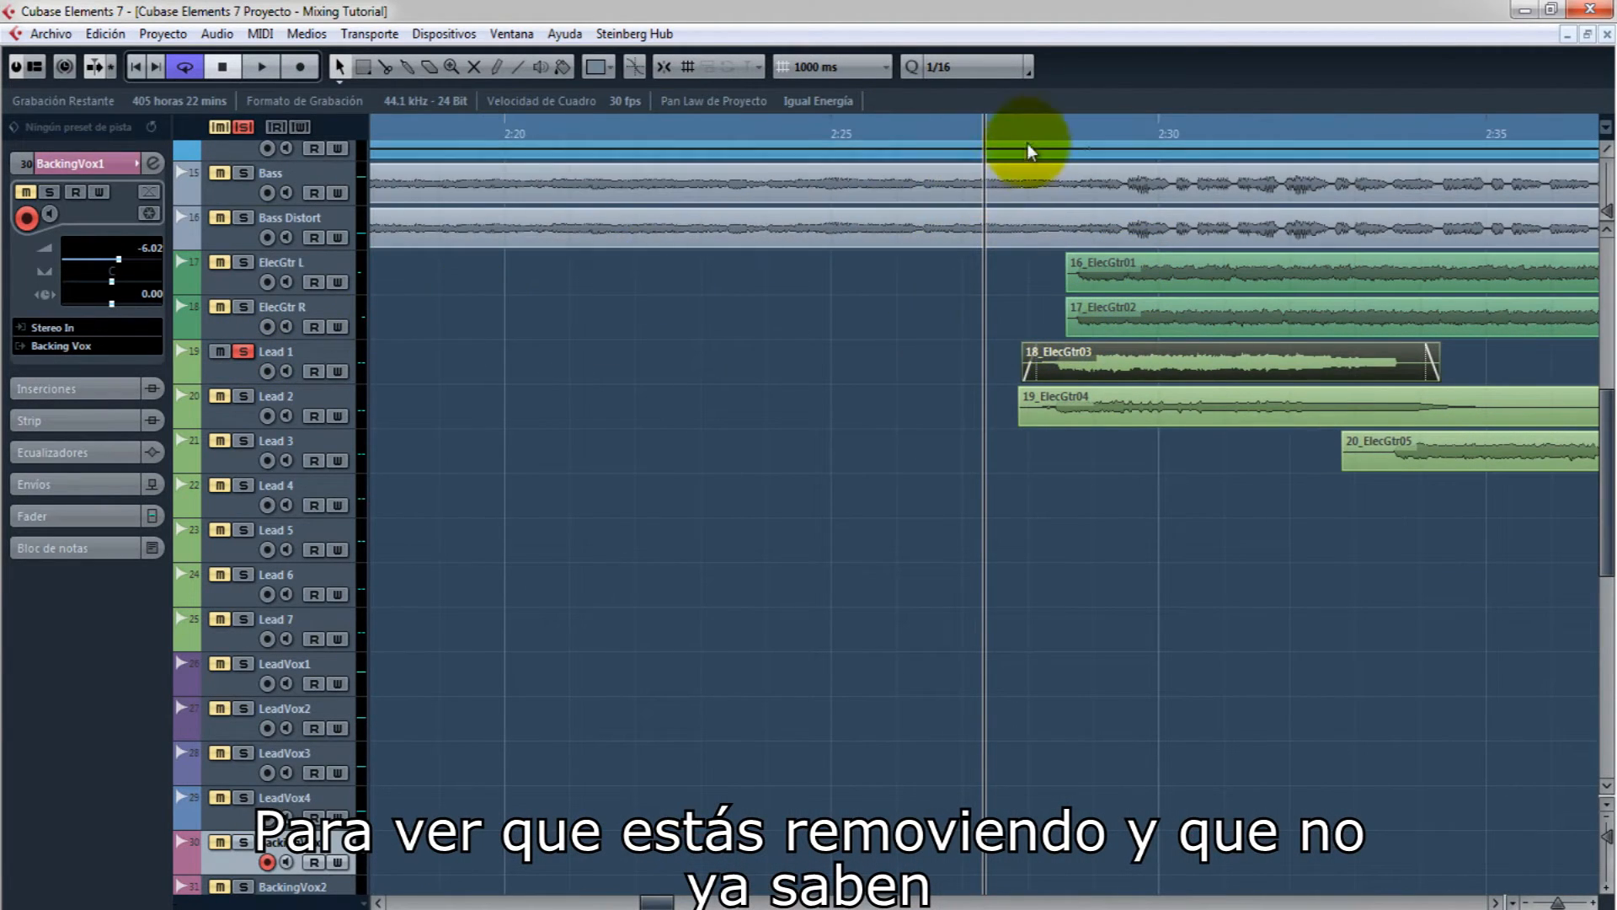
click(1148, 135)
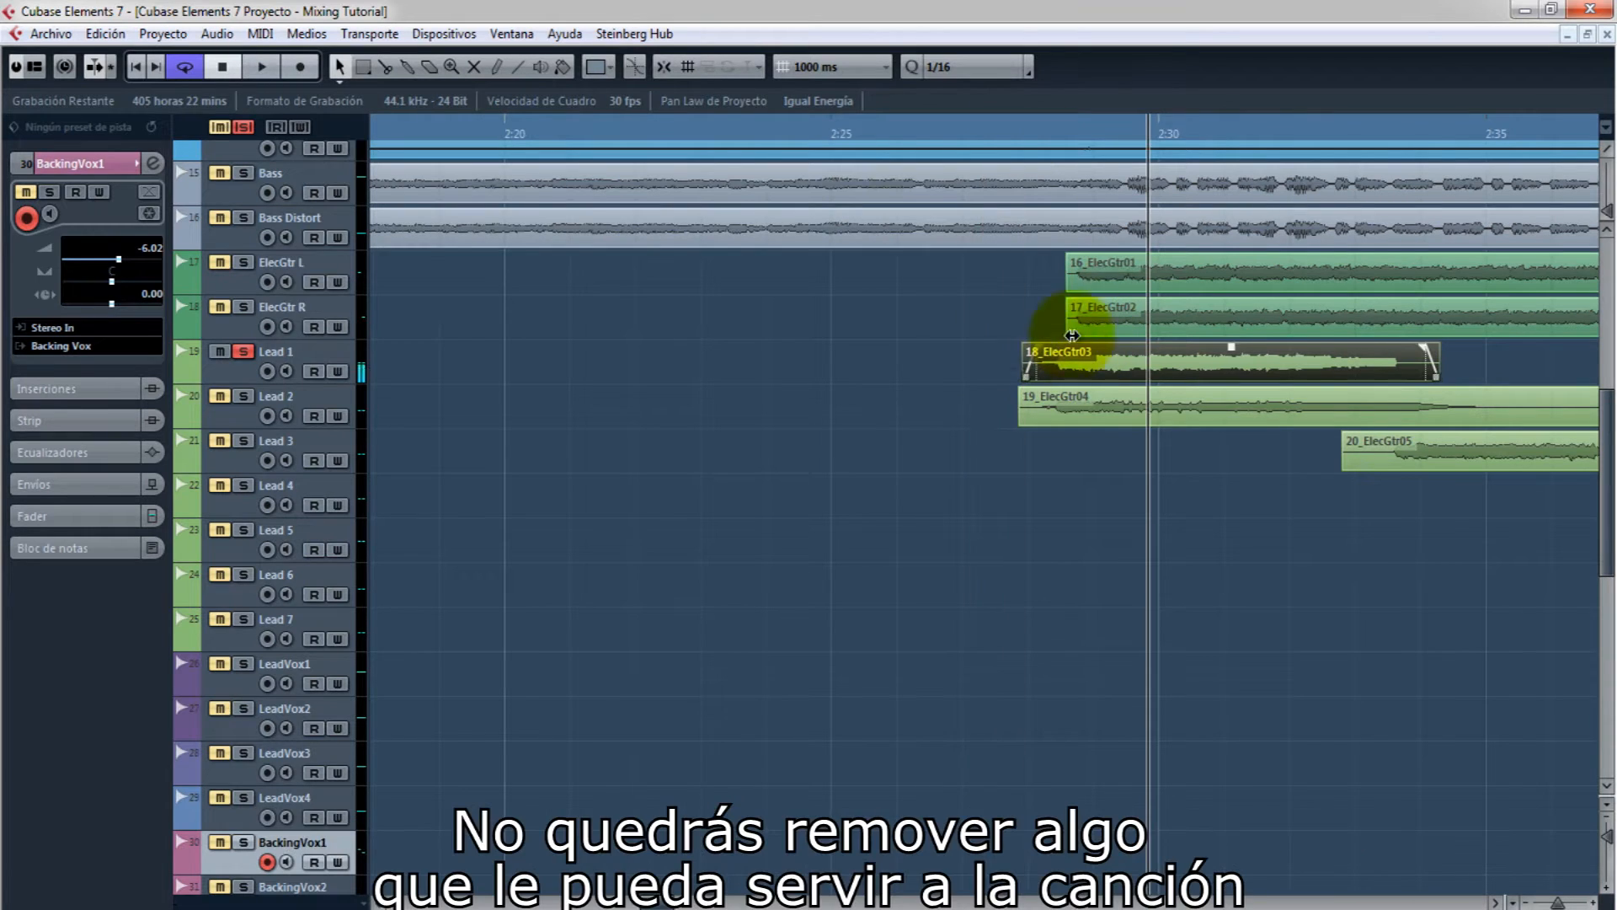
click(243, 352)
- Examine how the lead guitar, lead vocal and backing vocal clips are trimmed across the full song length
key(g)
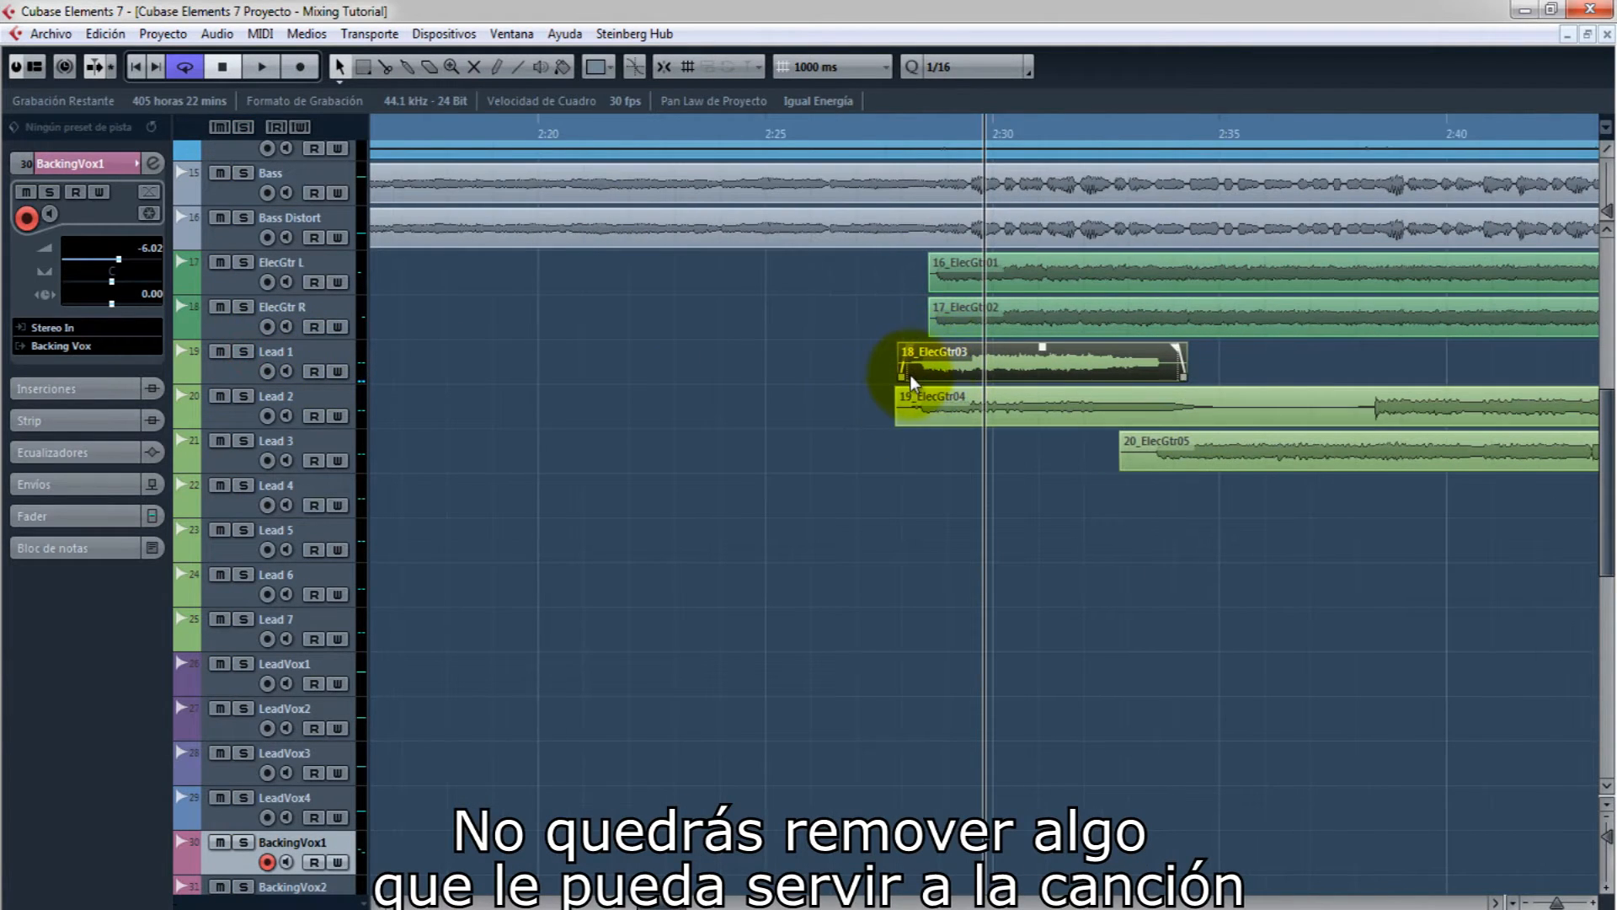
key(g)
key(g)
key(g)
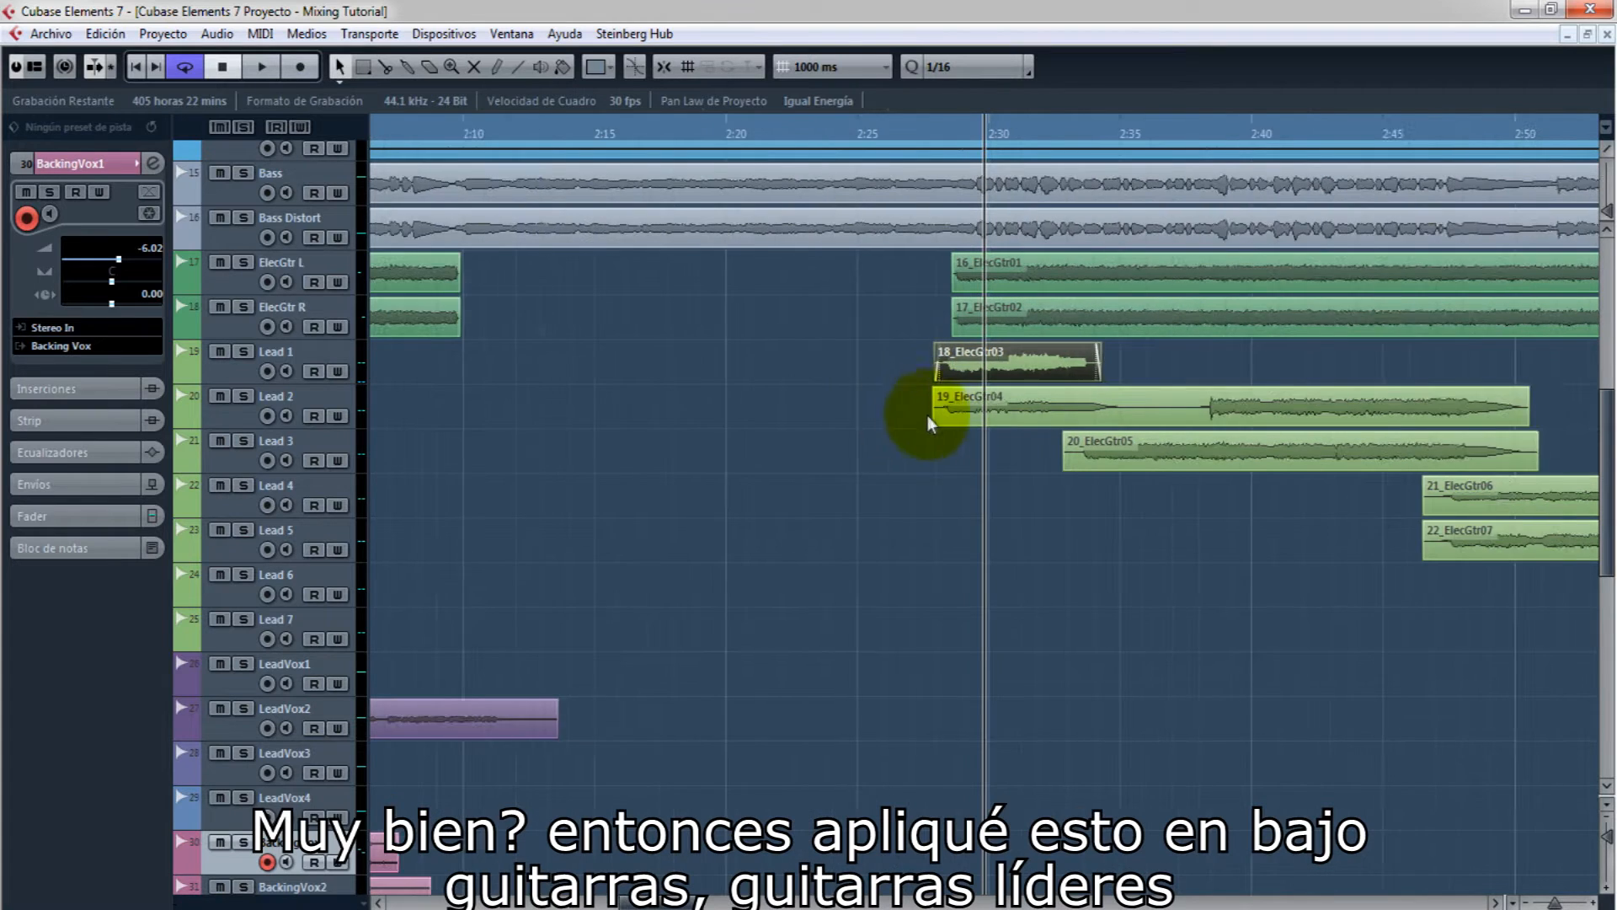
key(g)
key(g)
key(g)
key(g)
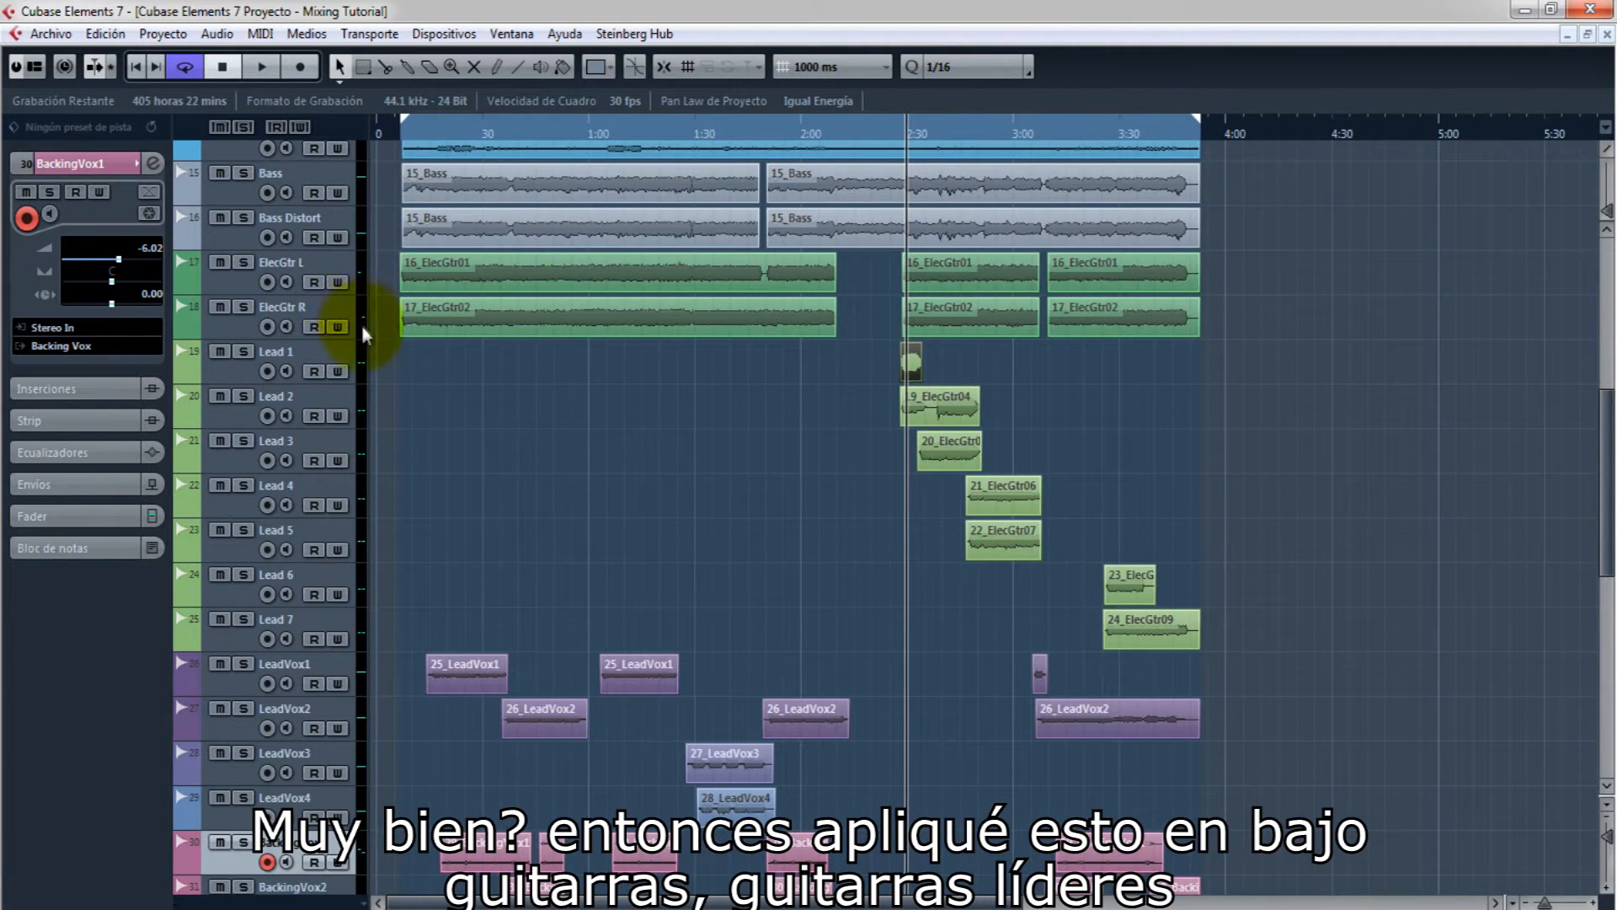
scroll(801, 442, down, 5)
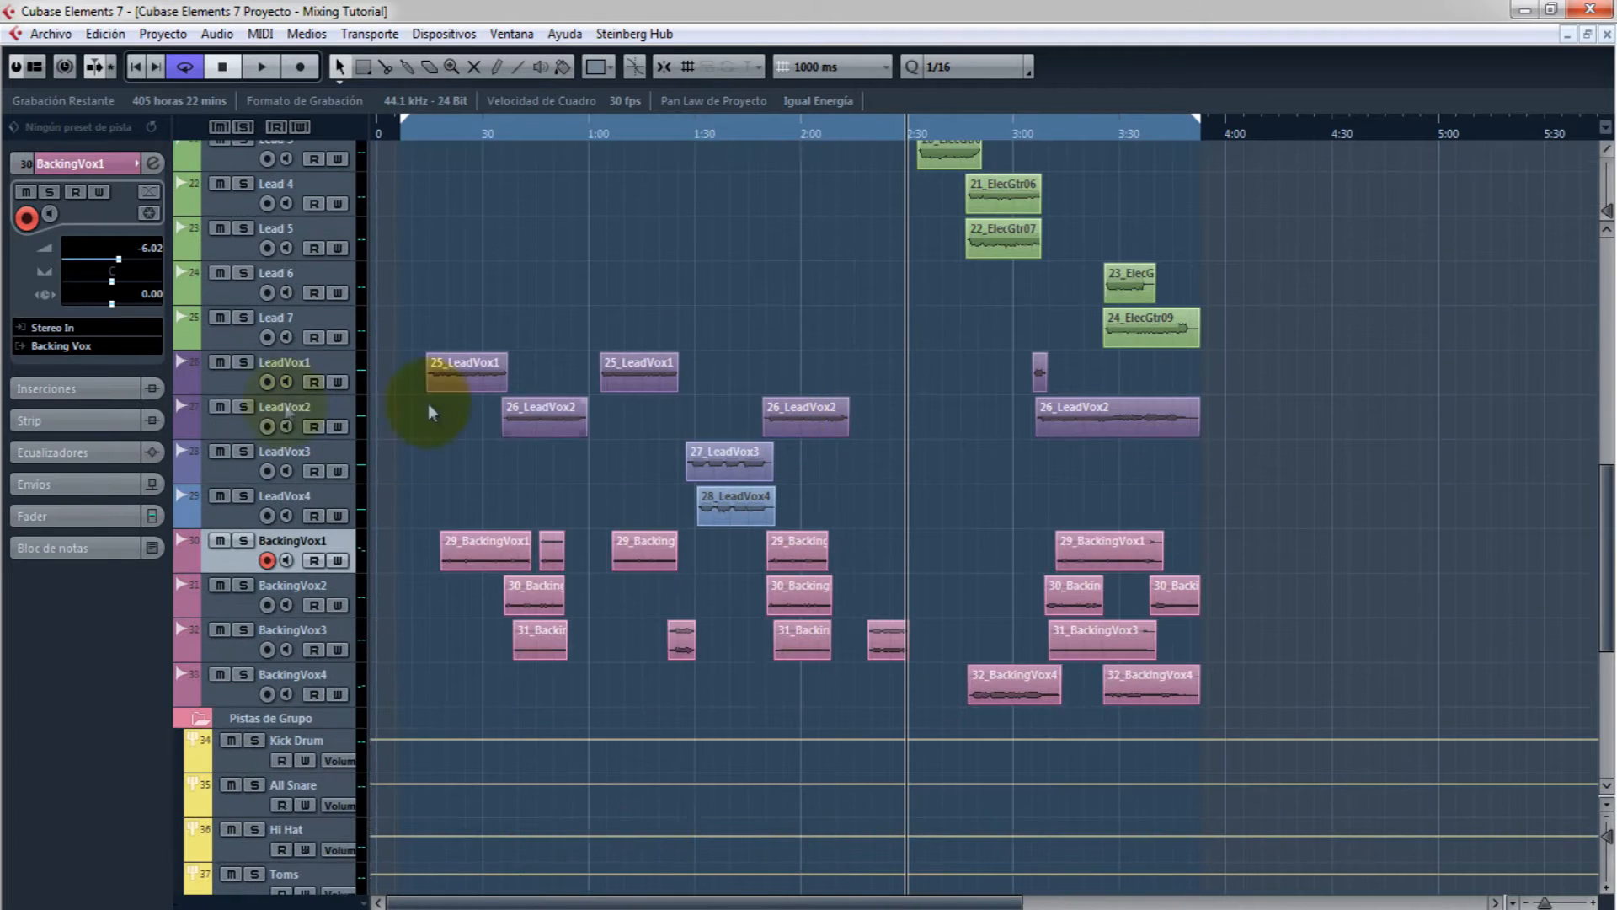
click(738, 451)
scroll(737, 441, down, 3)
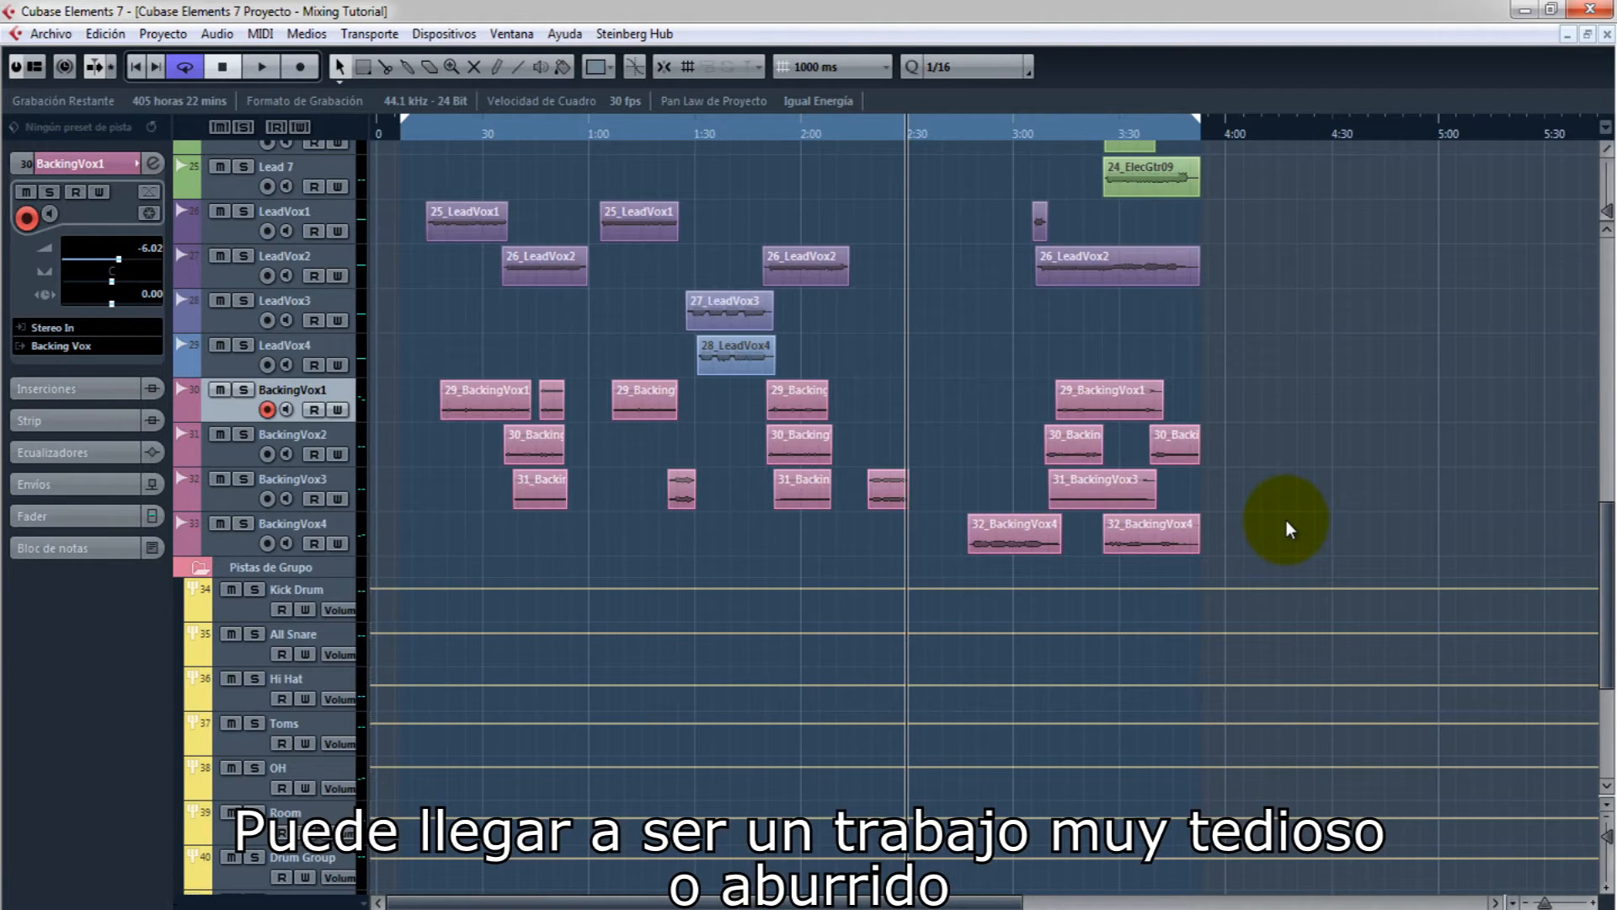
- Compare the clean gaps between clips across all the audio tracks, and return the playhead to the song's start
scroll(1286, 520, up, 15)
scroll(1286, 520, down, 15)
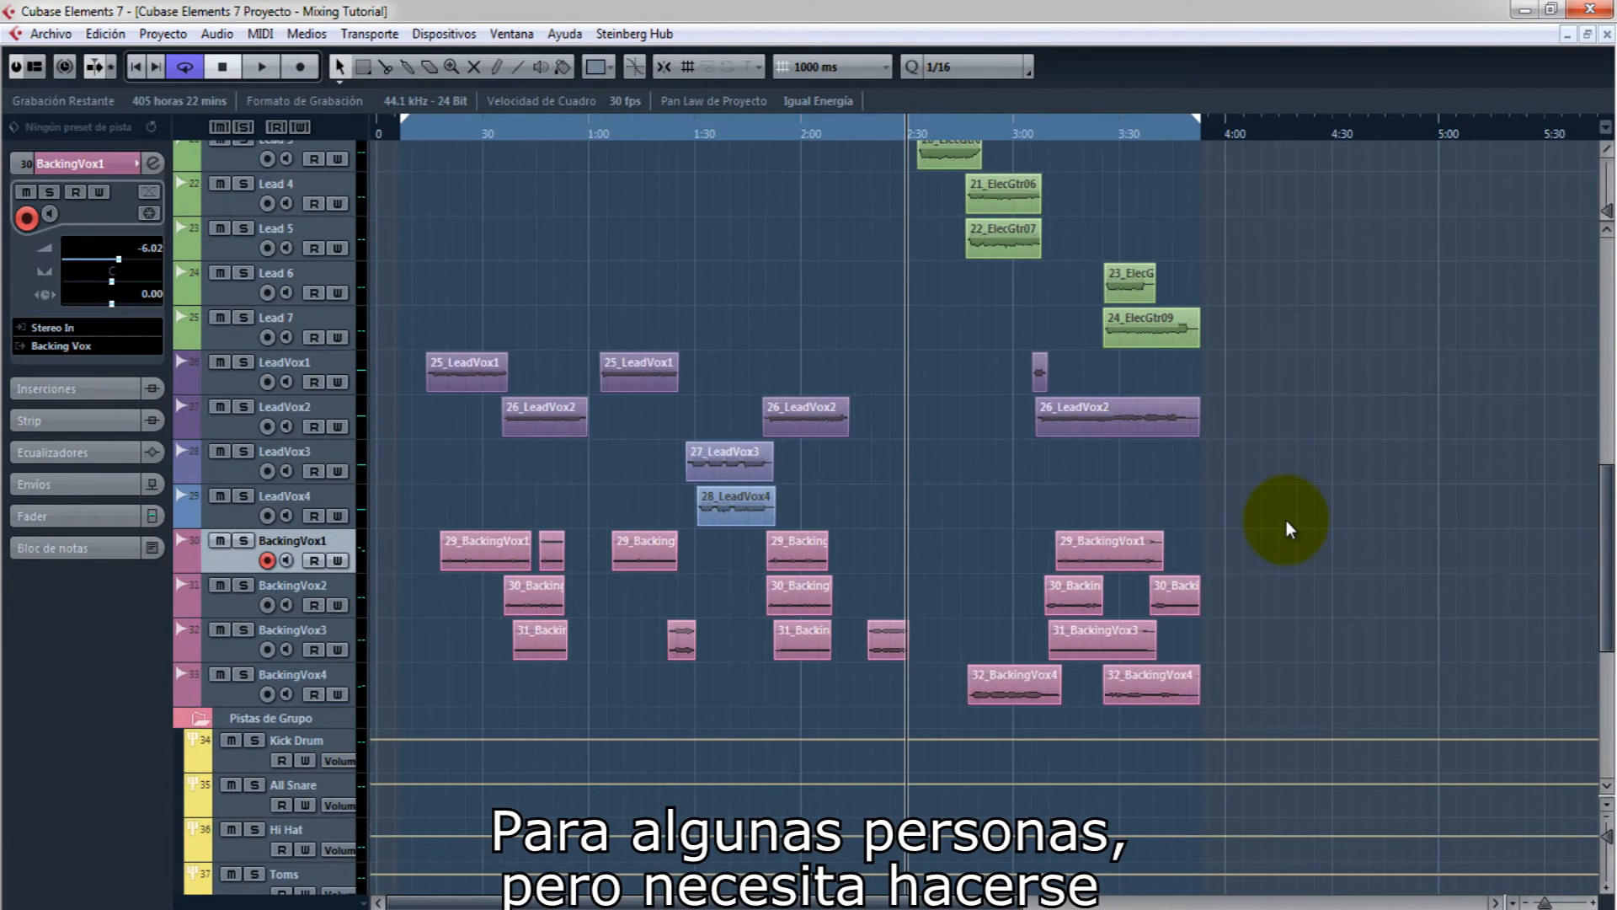
scroll(1286, 521, up, 15)
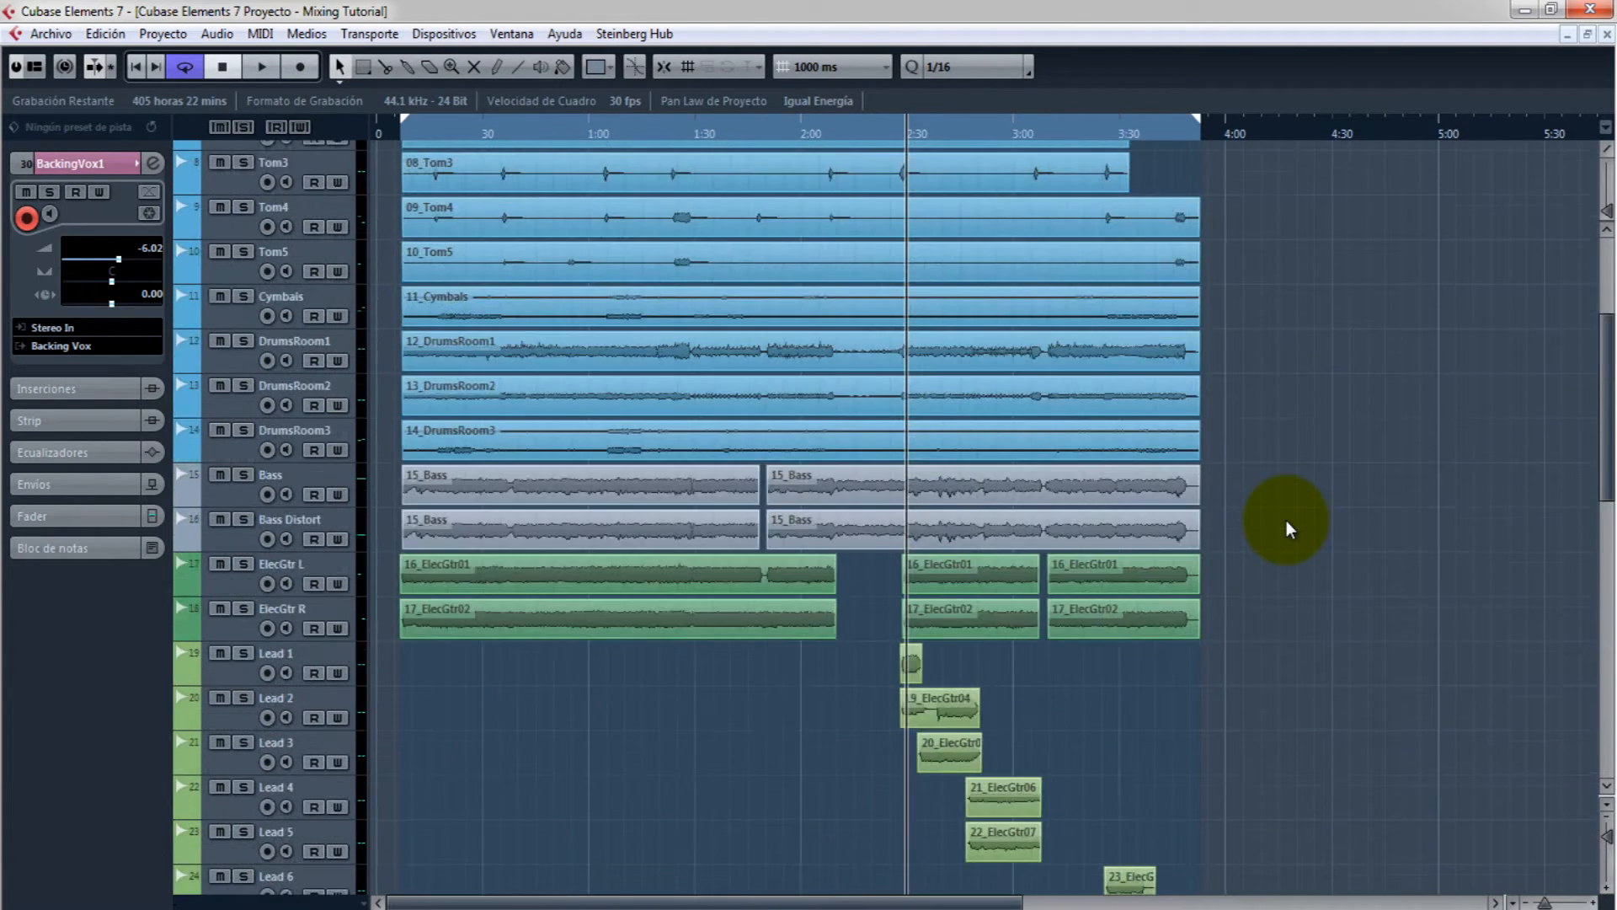
scroll(1291, 517, down, 15)
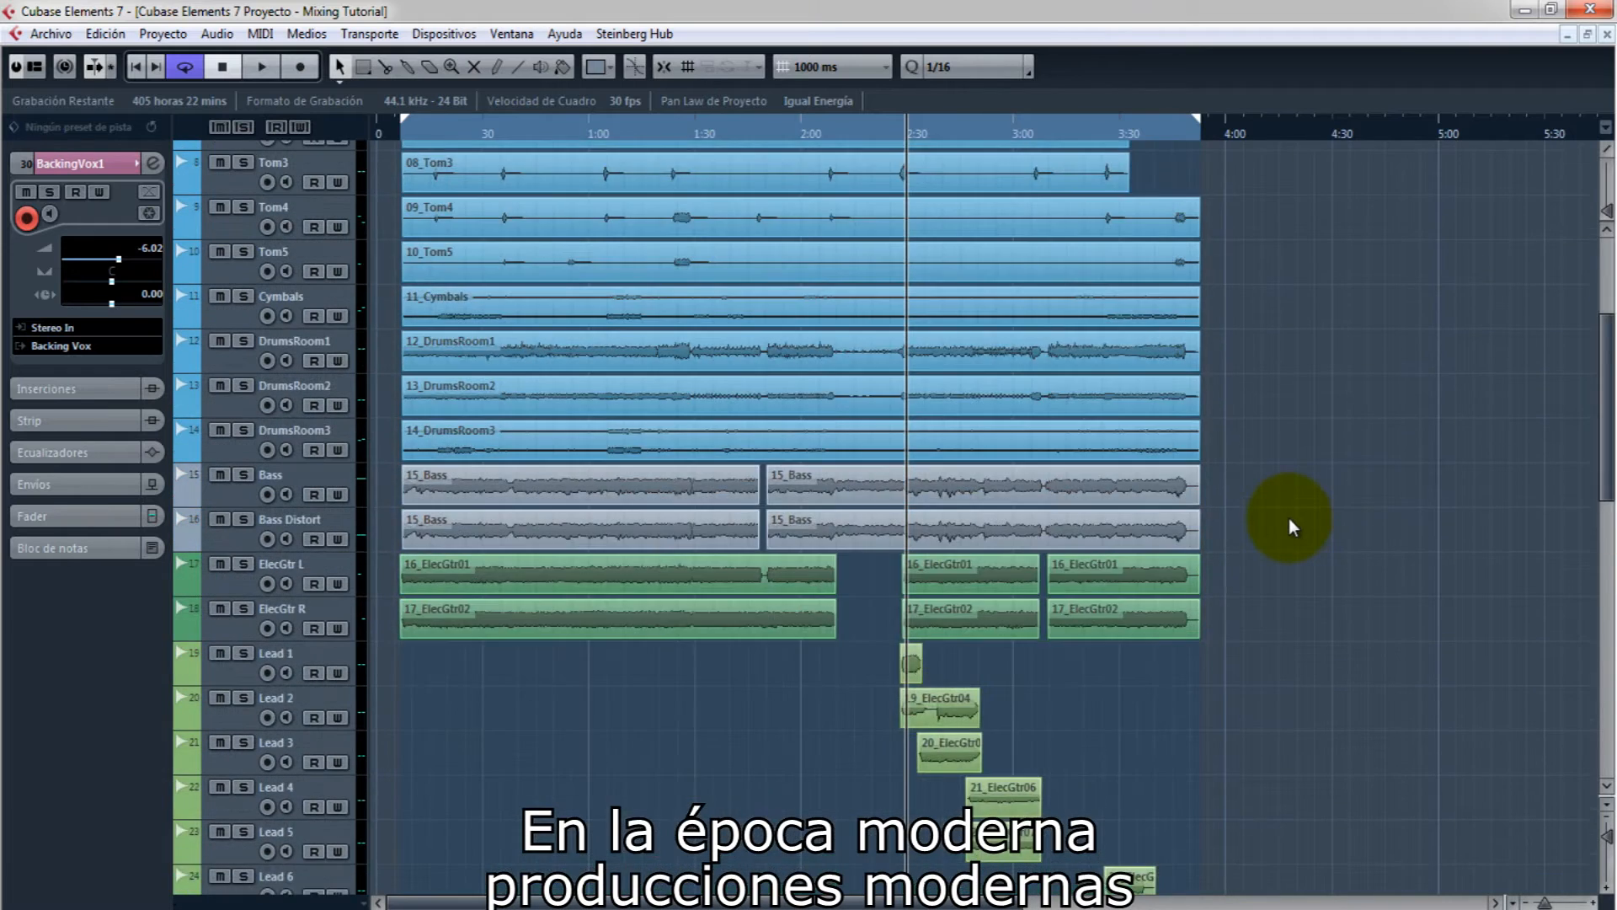
scroll(1290, 519, up, 3)
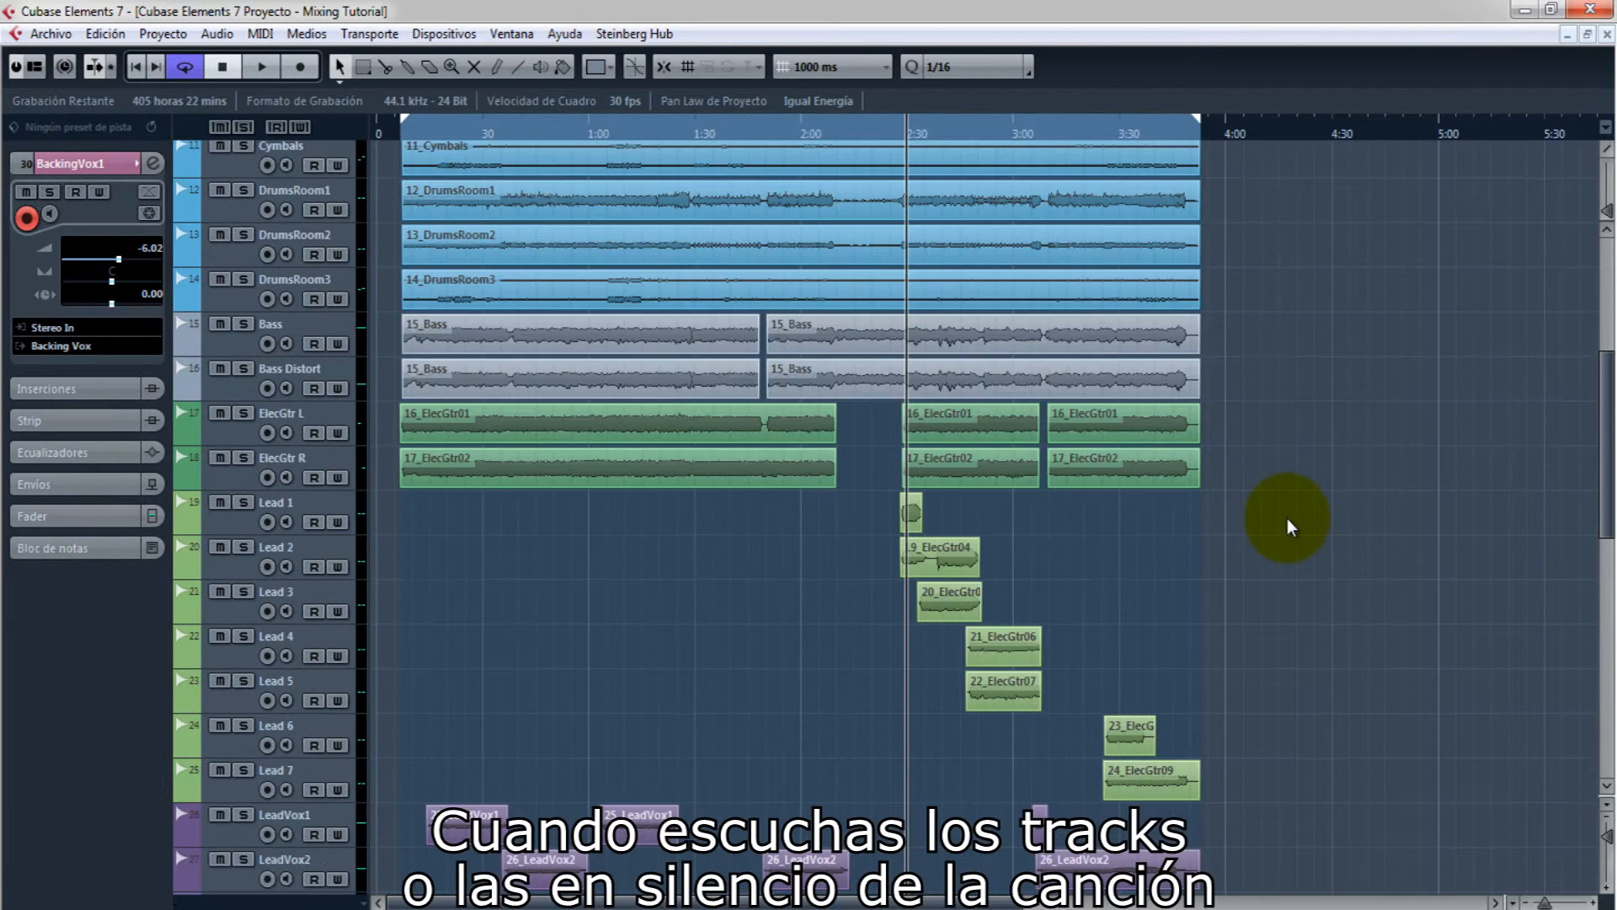
scroll(1287, 518, up, 4)
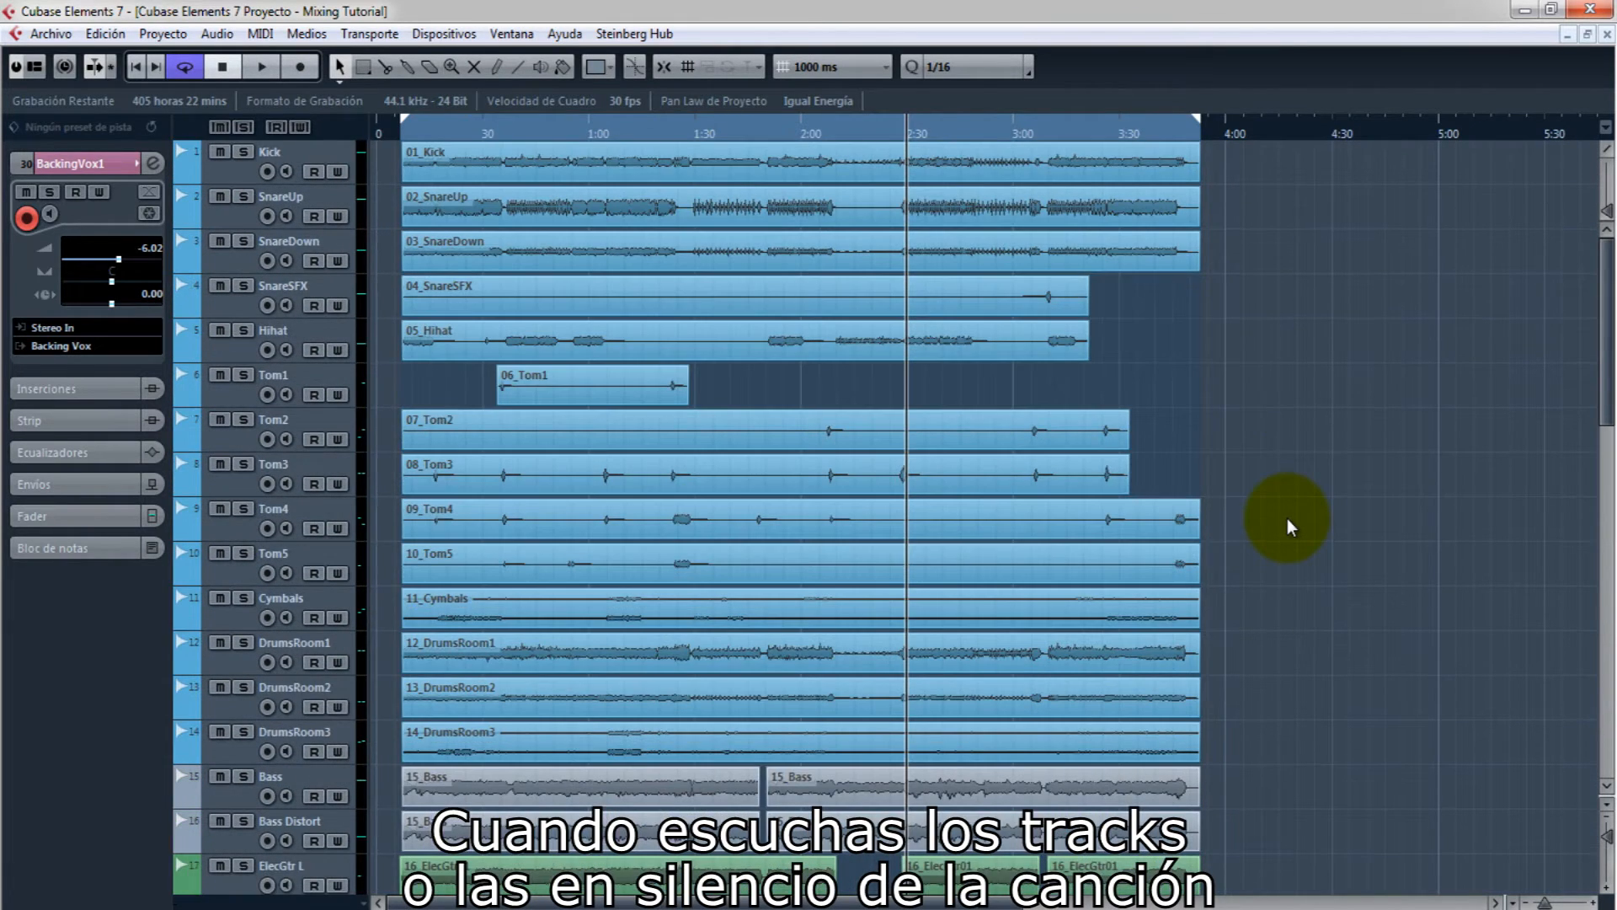
scroll(1287, 518, down, 2)
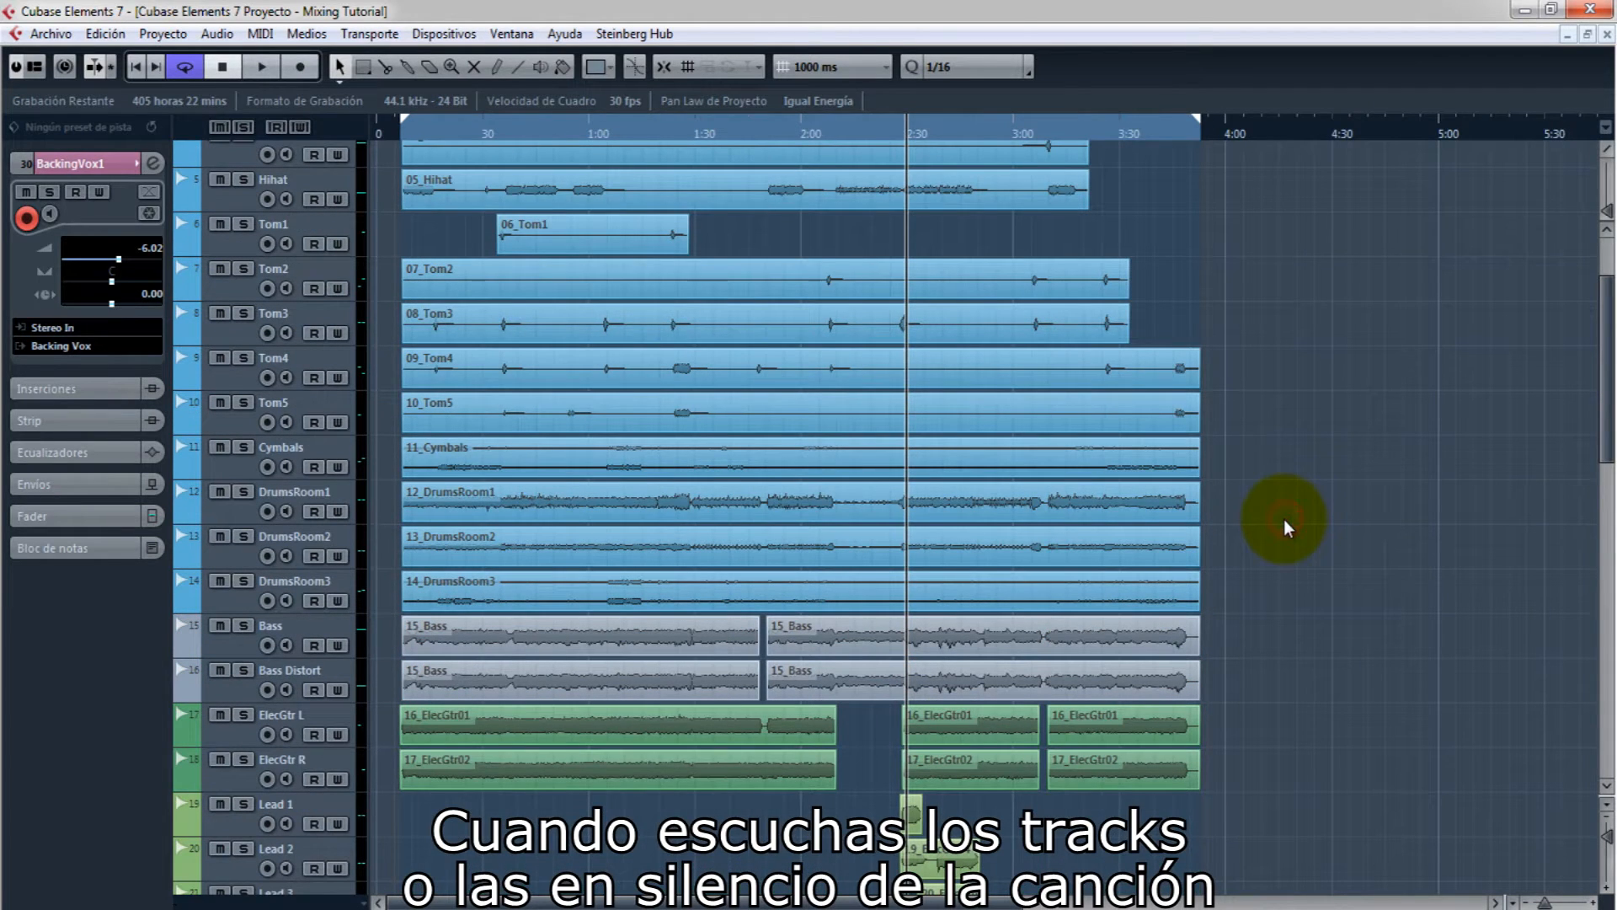
click(401, 133)
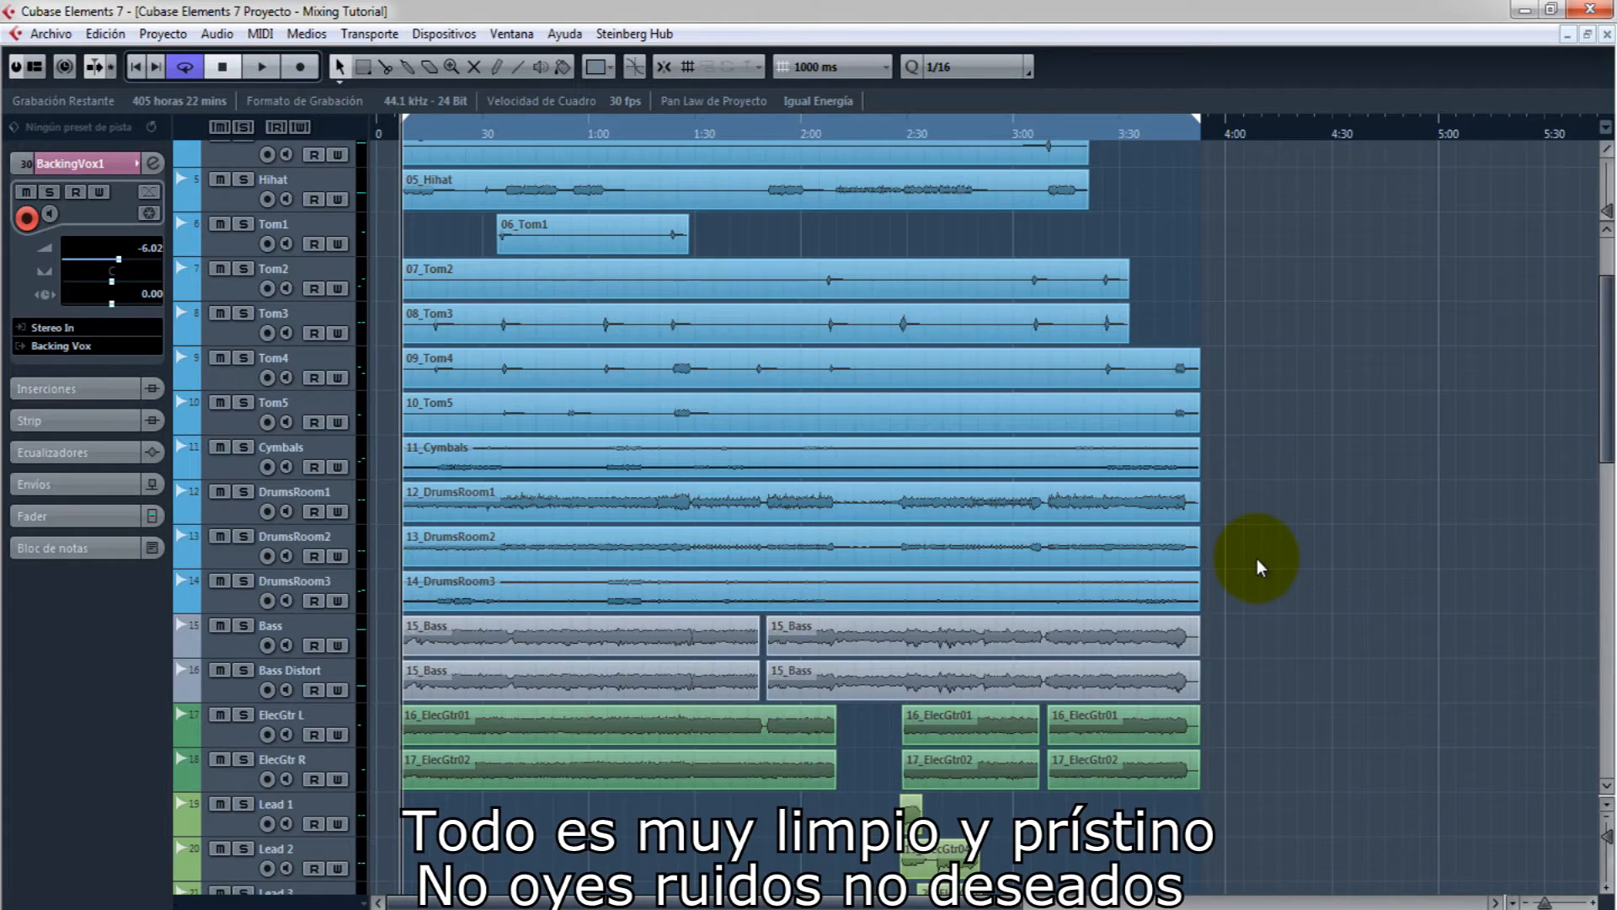
scroll(1257, 559, down, 4)
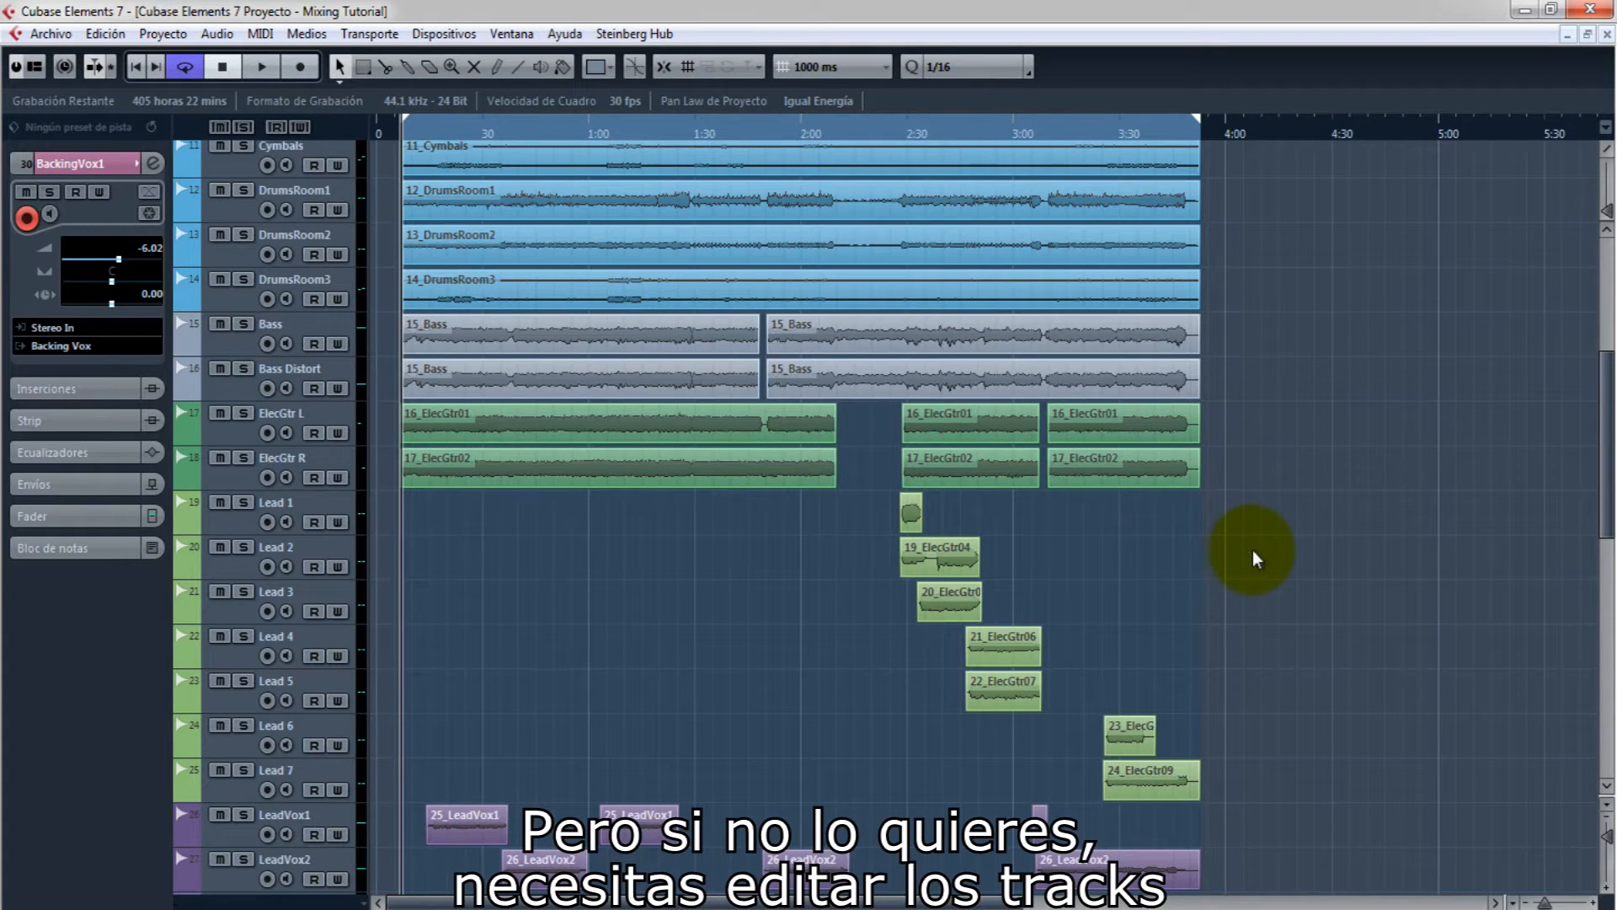
scroll(1221, 533, down, 4)
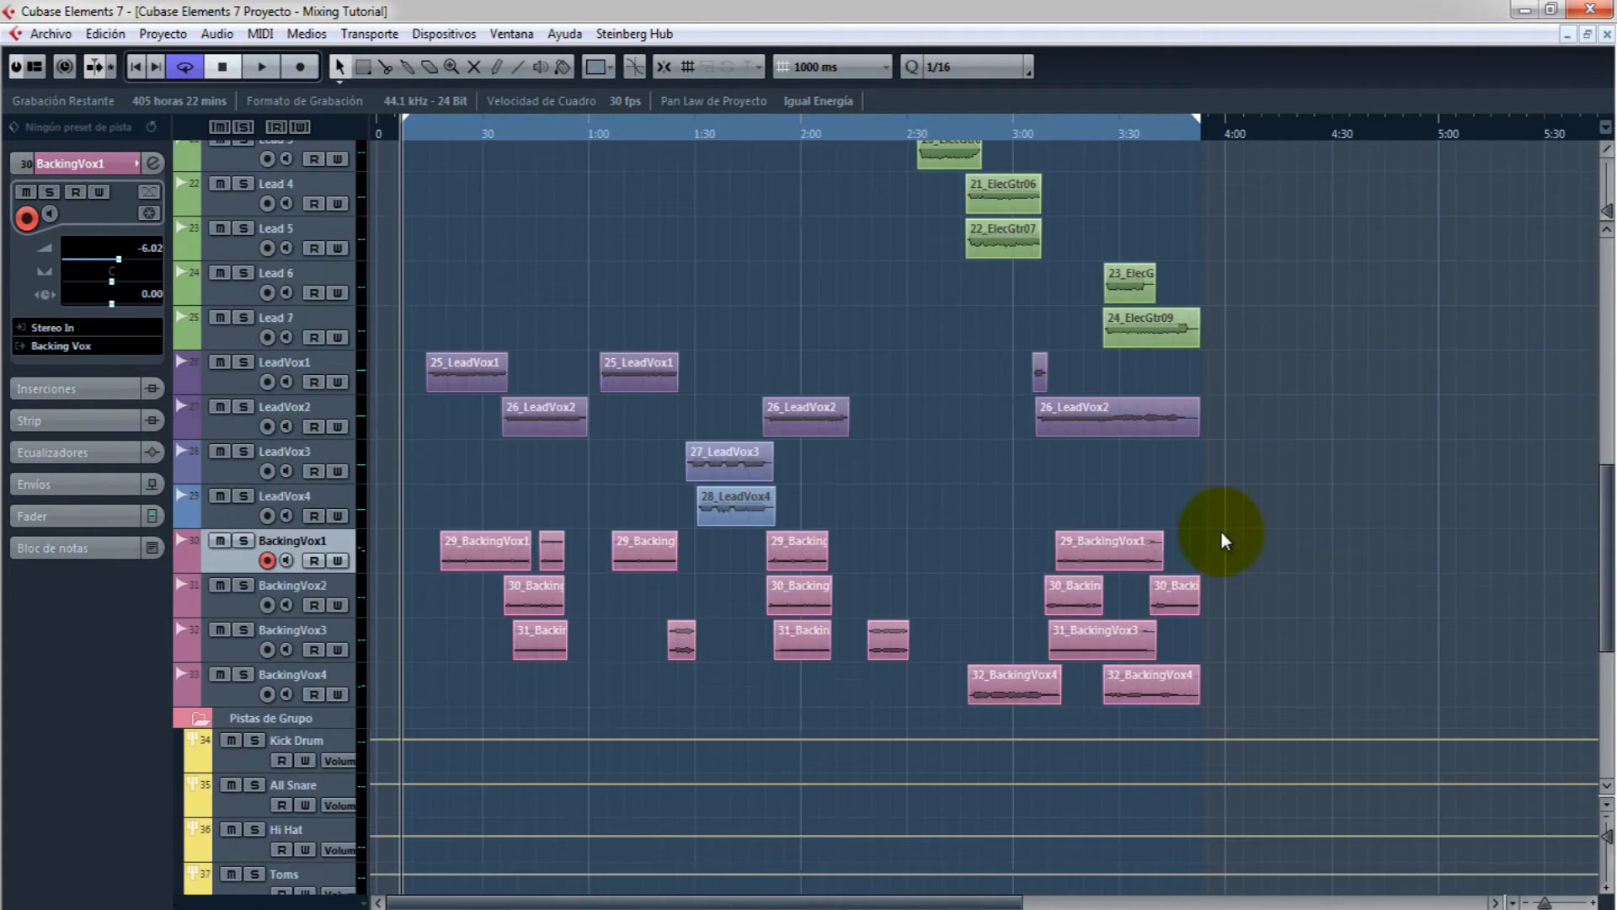
scroll(1222, 532, up, 10)
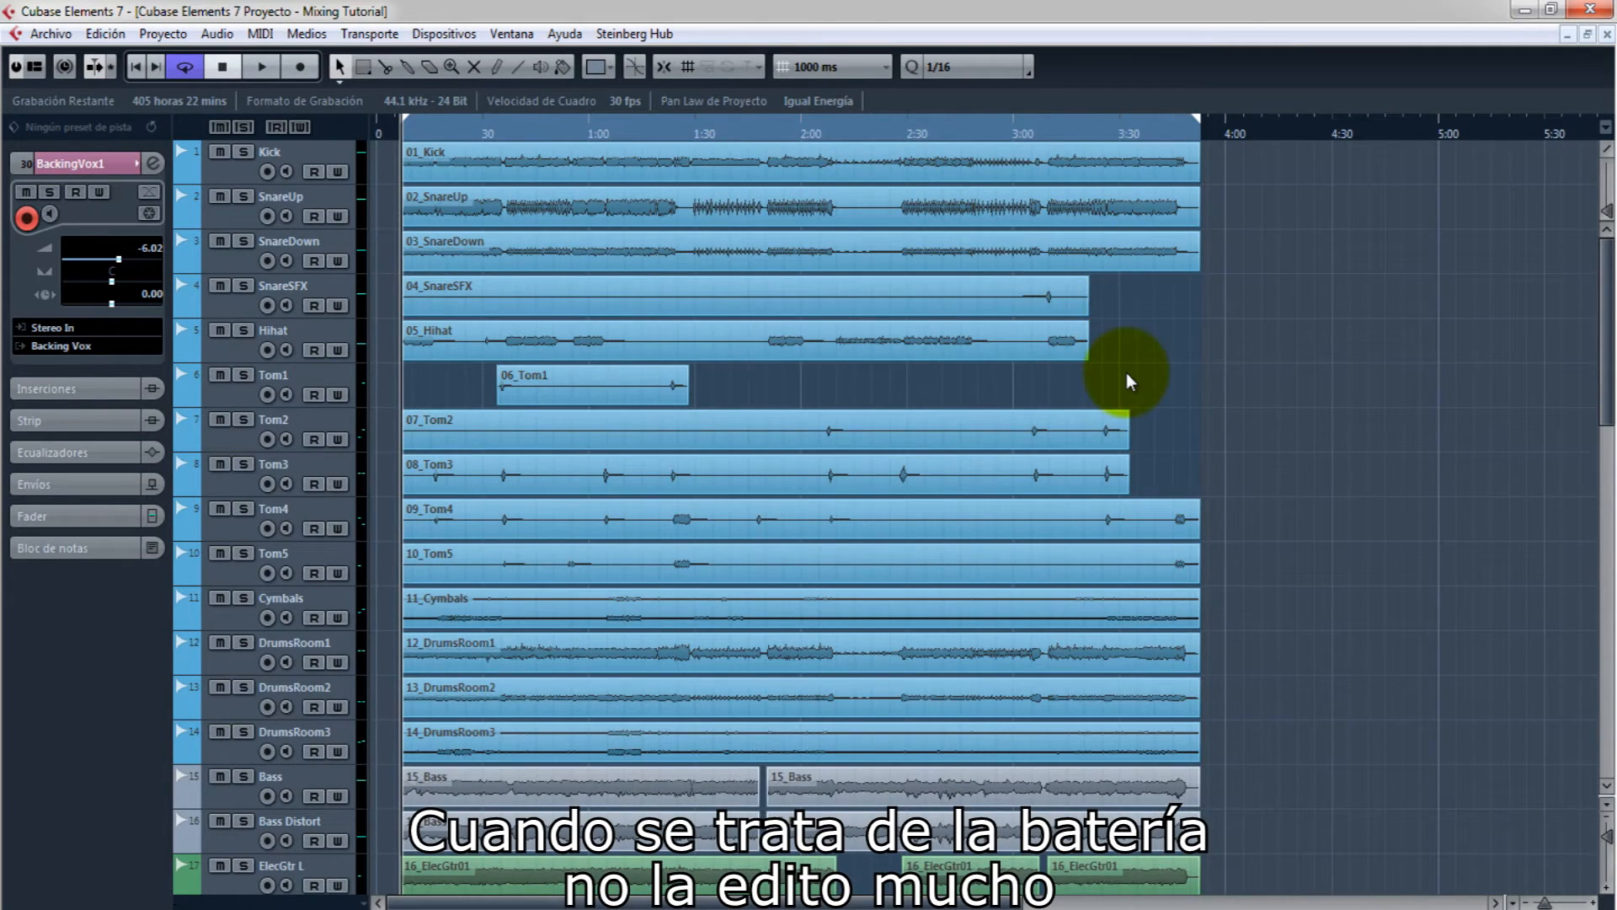
- Examine the drum track waveforms from the song's start, first in close detail and up to the full length
key(h)
key(h)
key(h)
key(h)
key(h)
key(h)
key(h)
key(h)
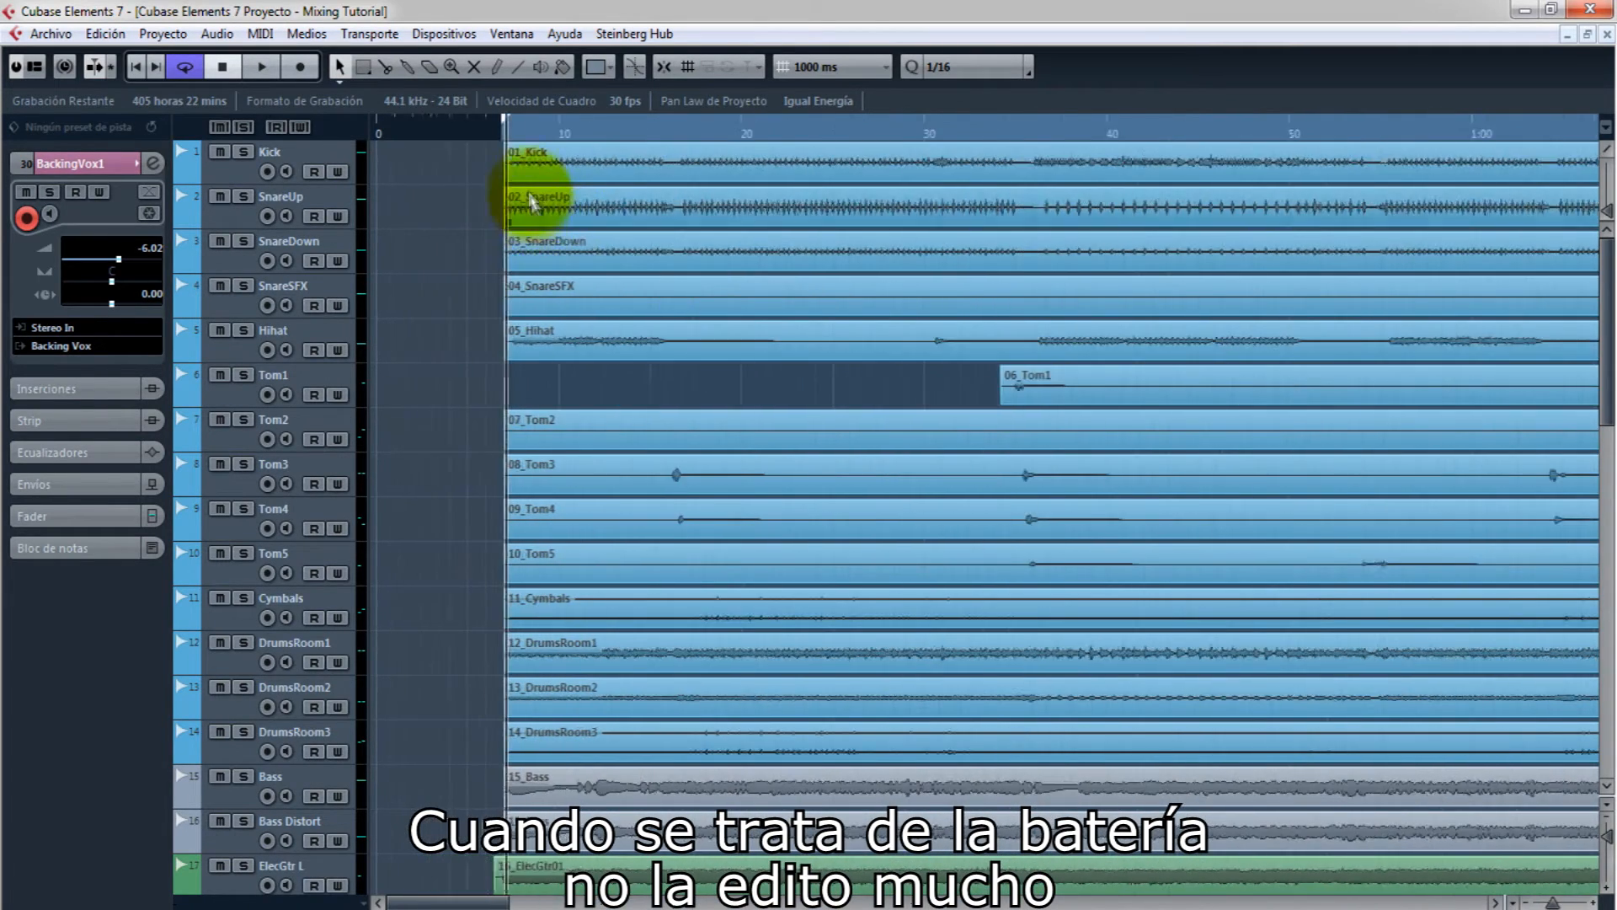
key(g)
key(g)
key(g)
key(g)
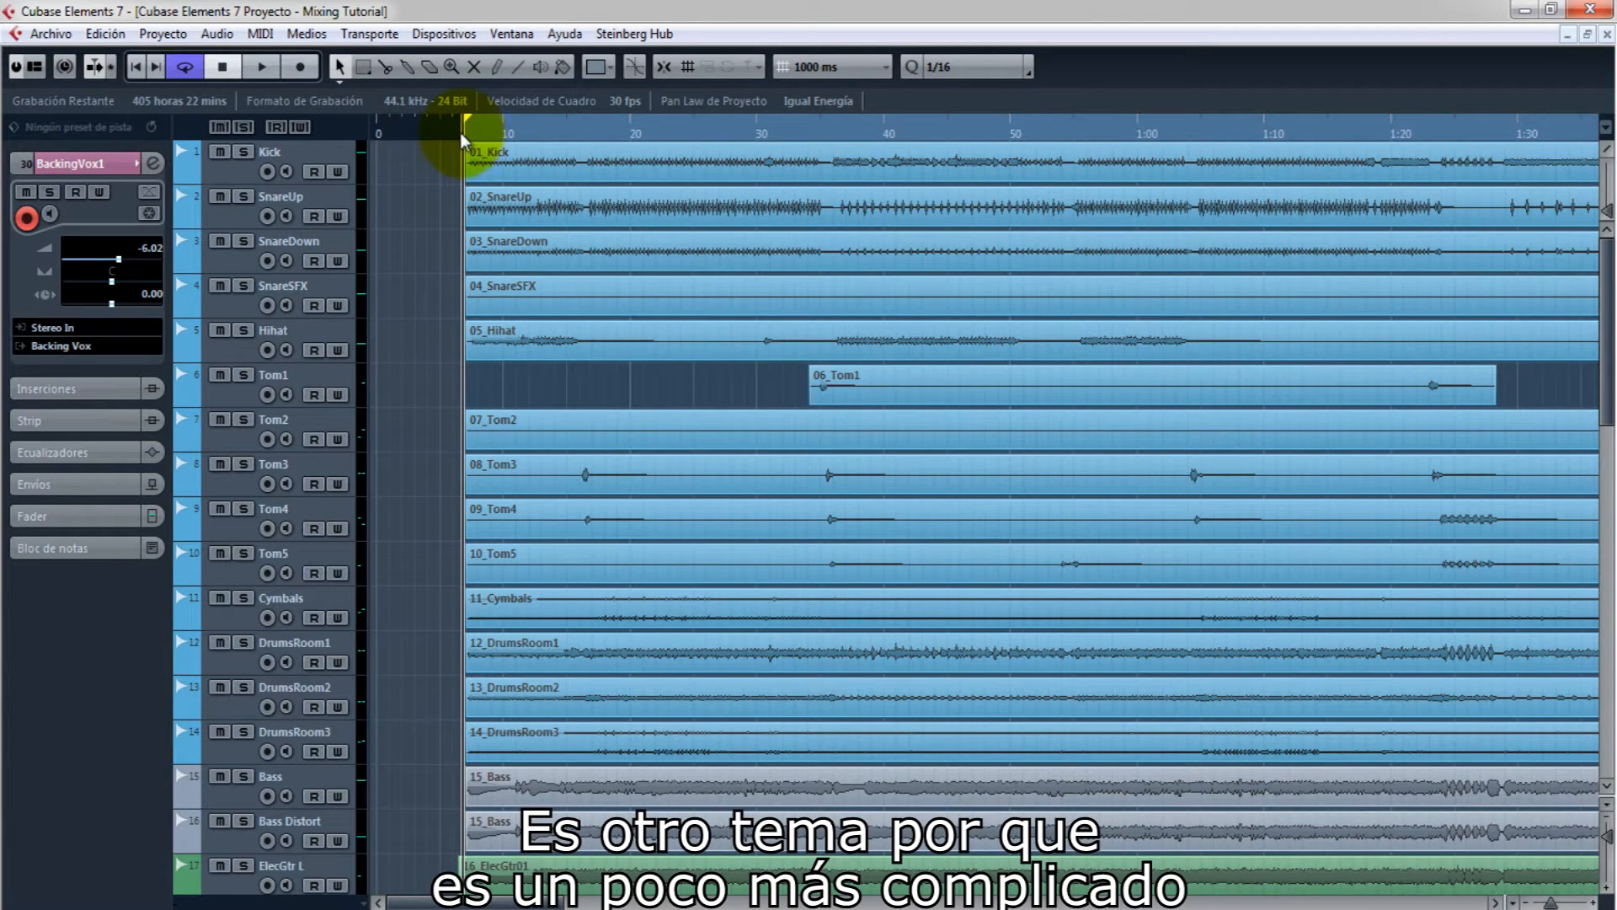
key(g)
key(g)
key(g)
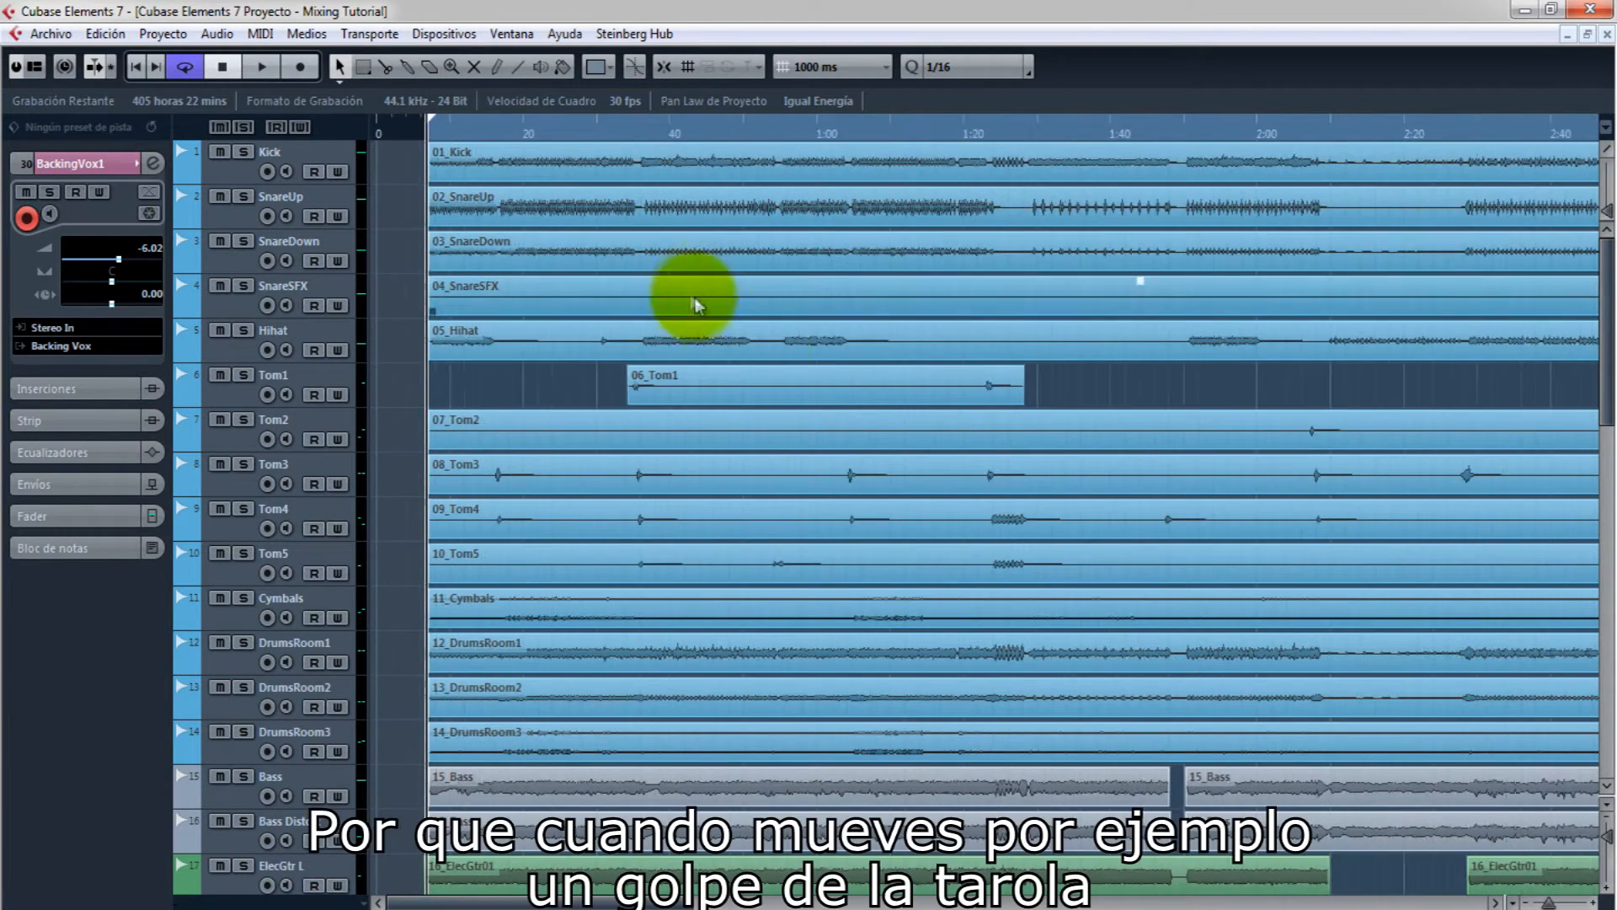
key(g)
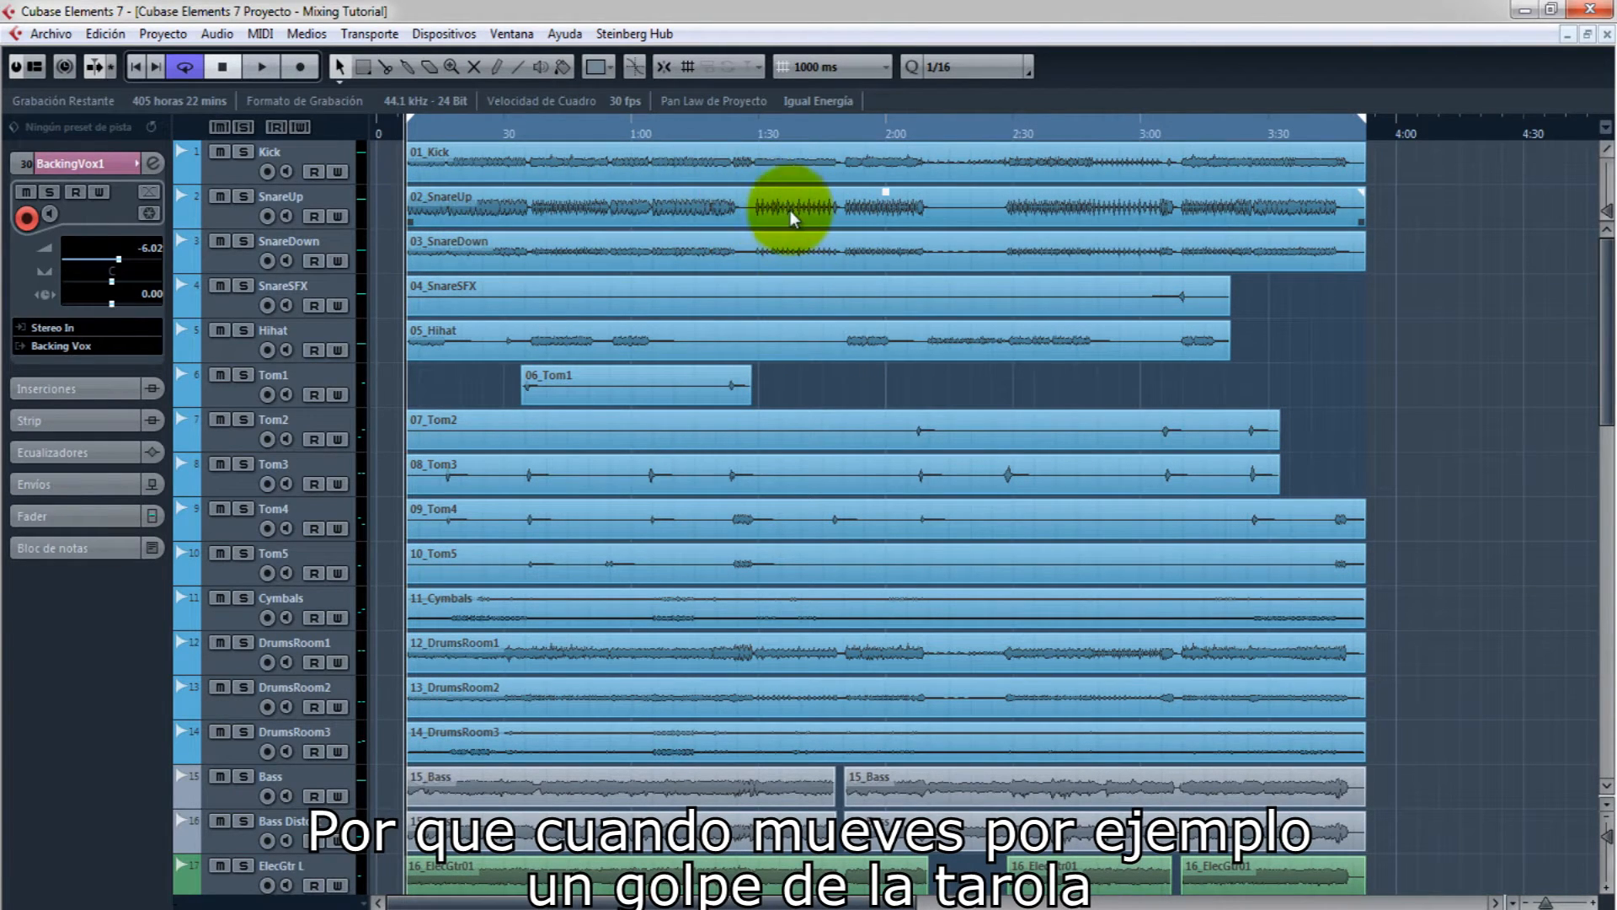
- Select the 02_SnareUp clip, clear that selection, and select the Cymbals, DrumsRoom1, DrumsRoom2 and DrumsRoom3 tracks one after another
click(864, 205)
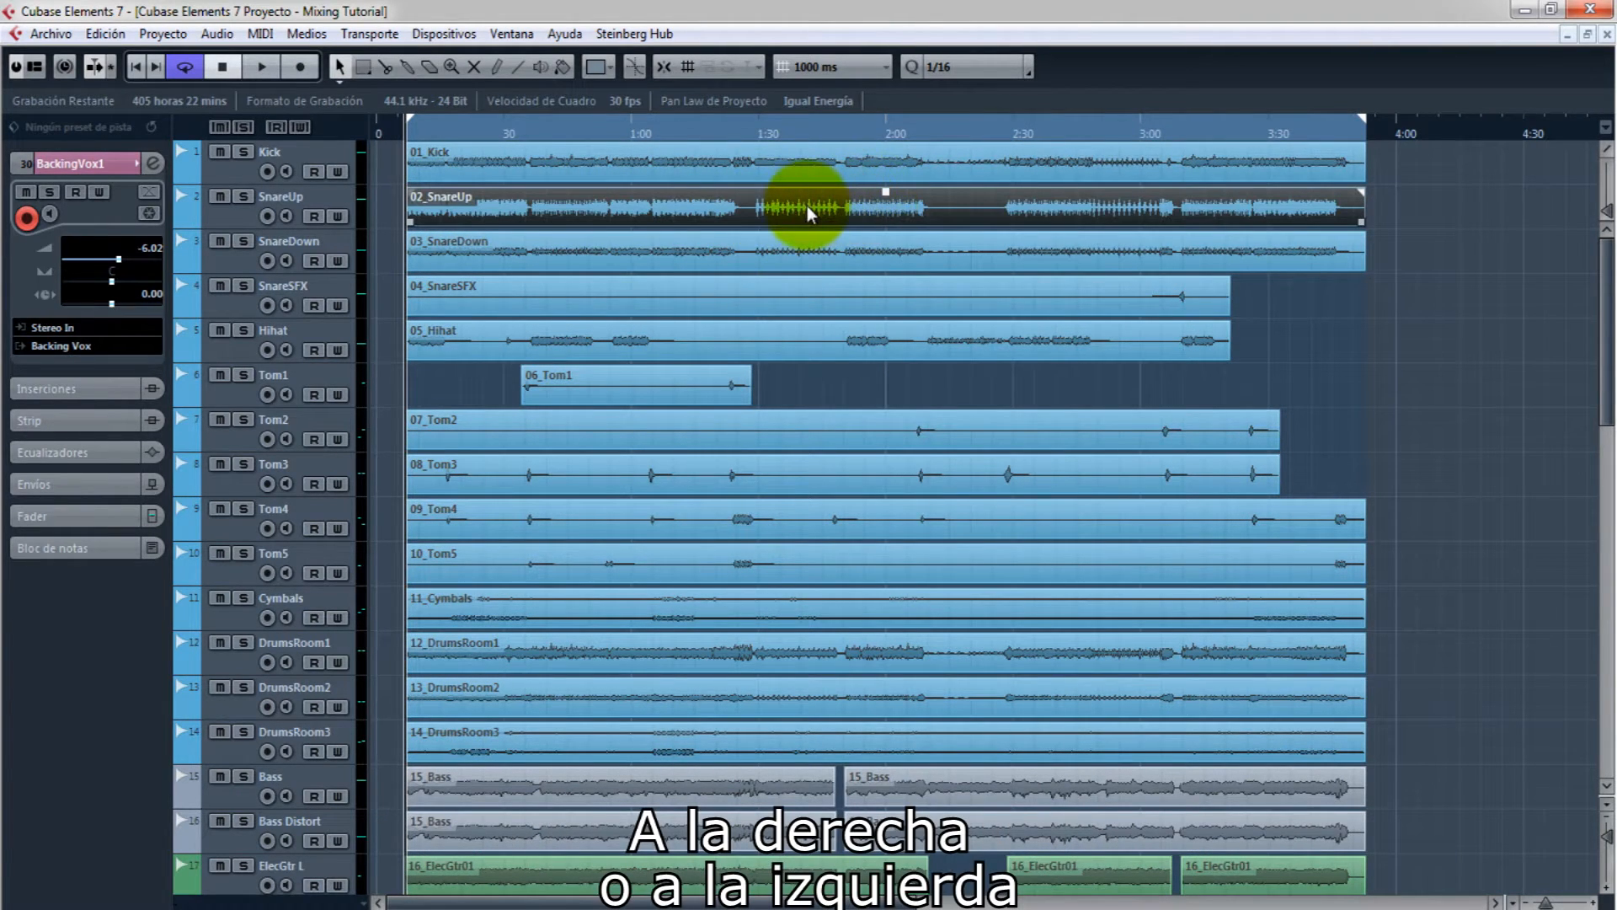
click(1334, 333)
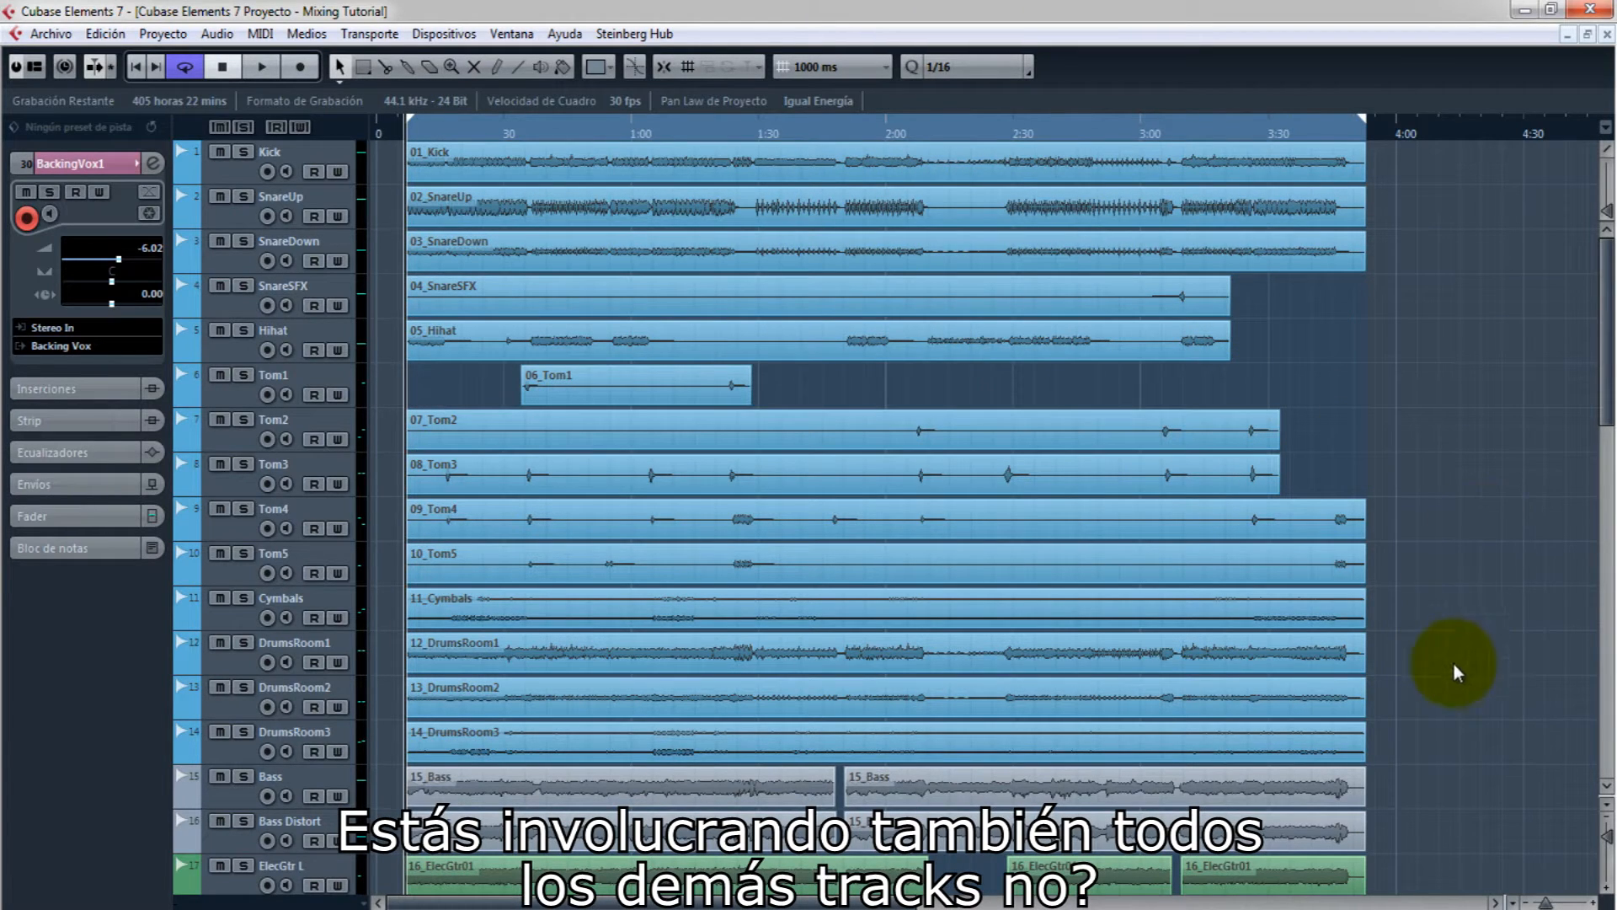
click(246, 621)
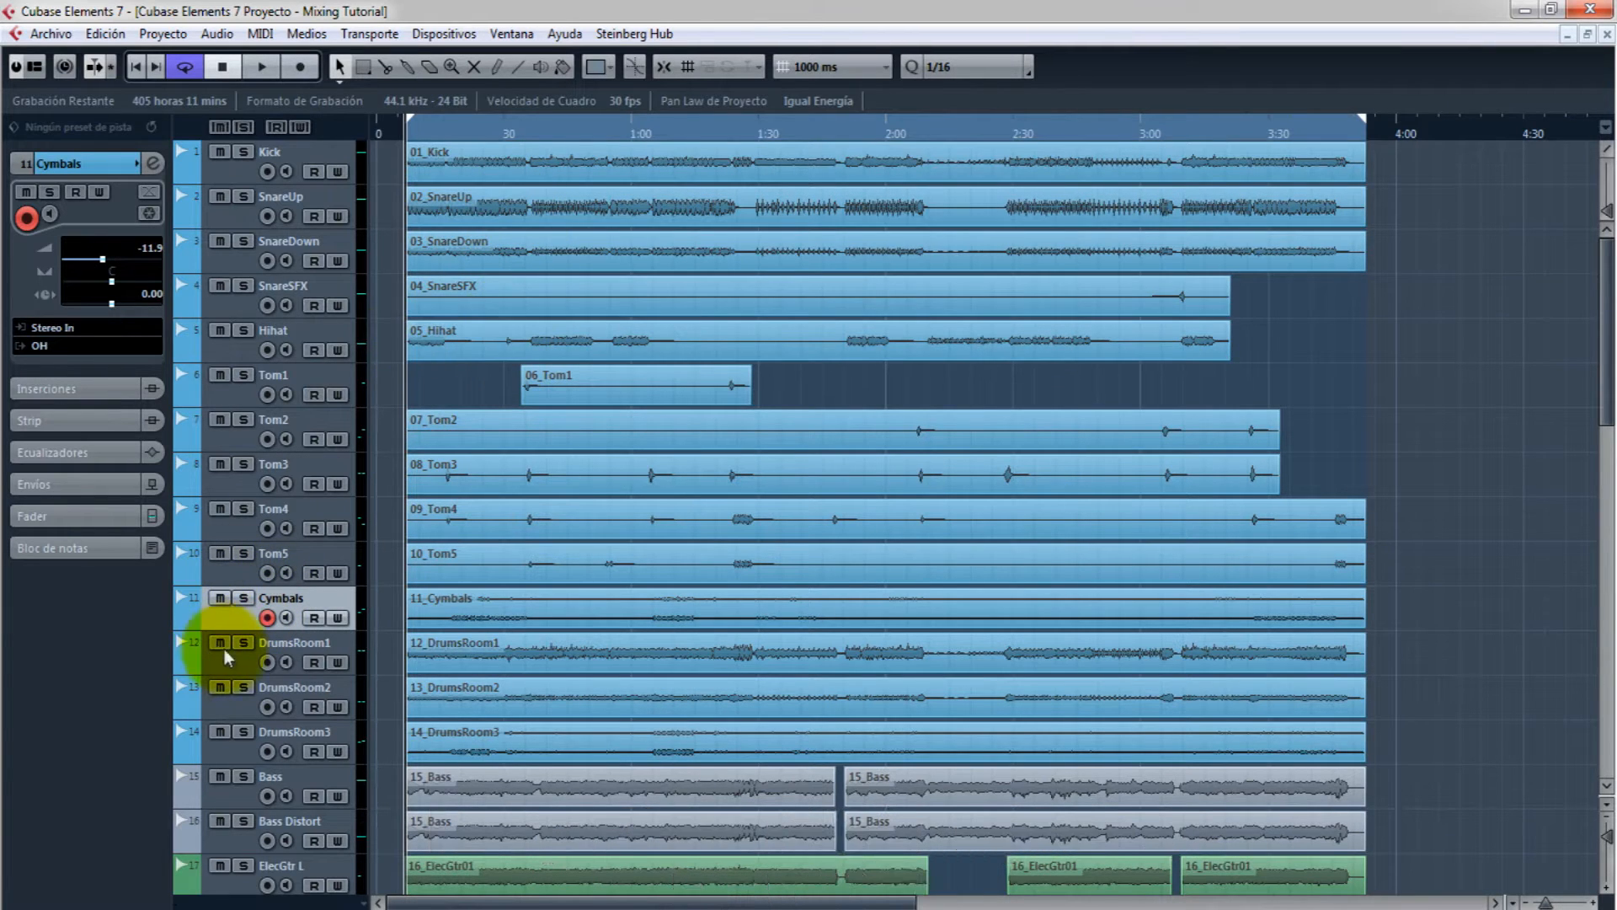
click(240, 672)
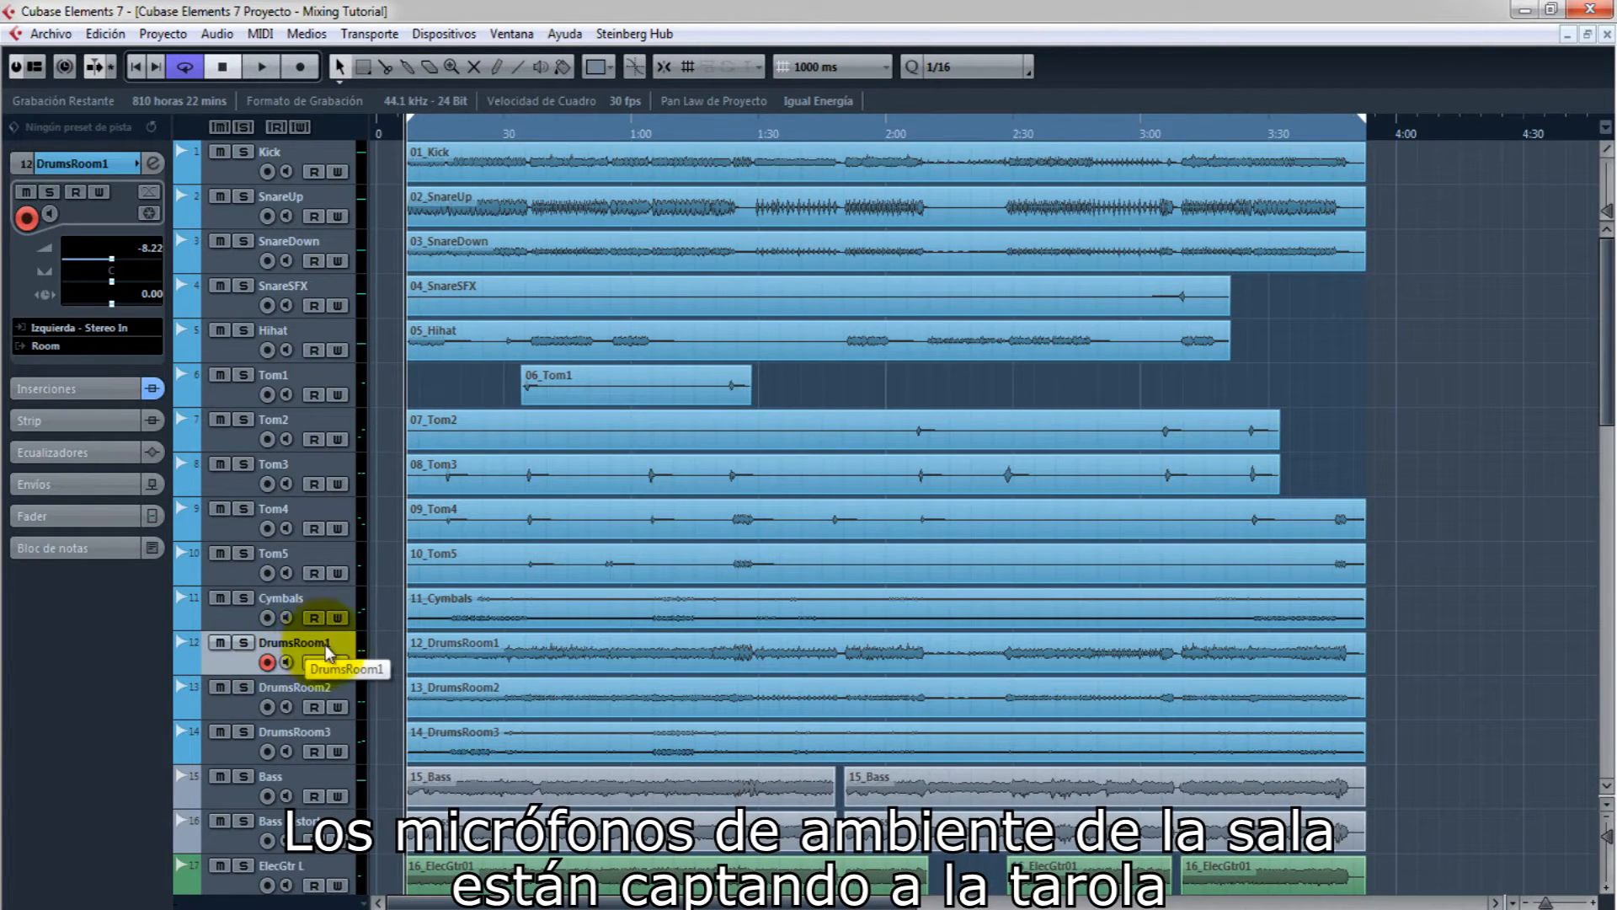
click(246, 712)
click(240, 756)
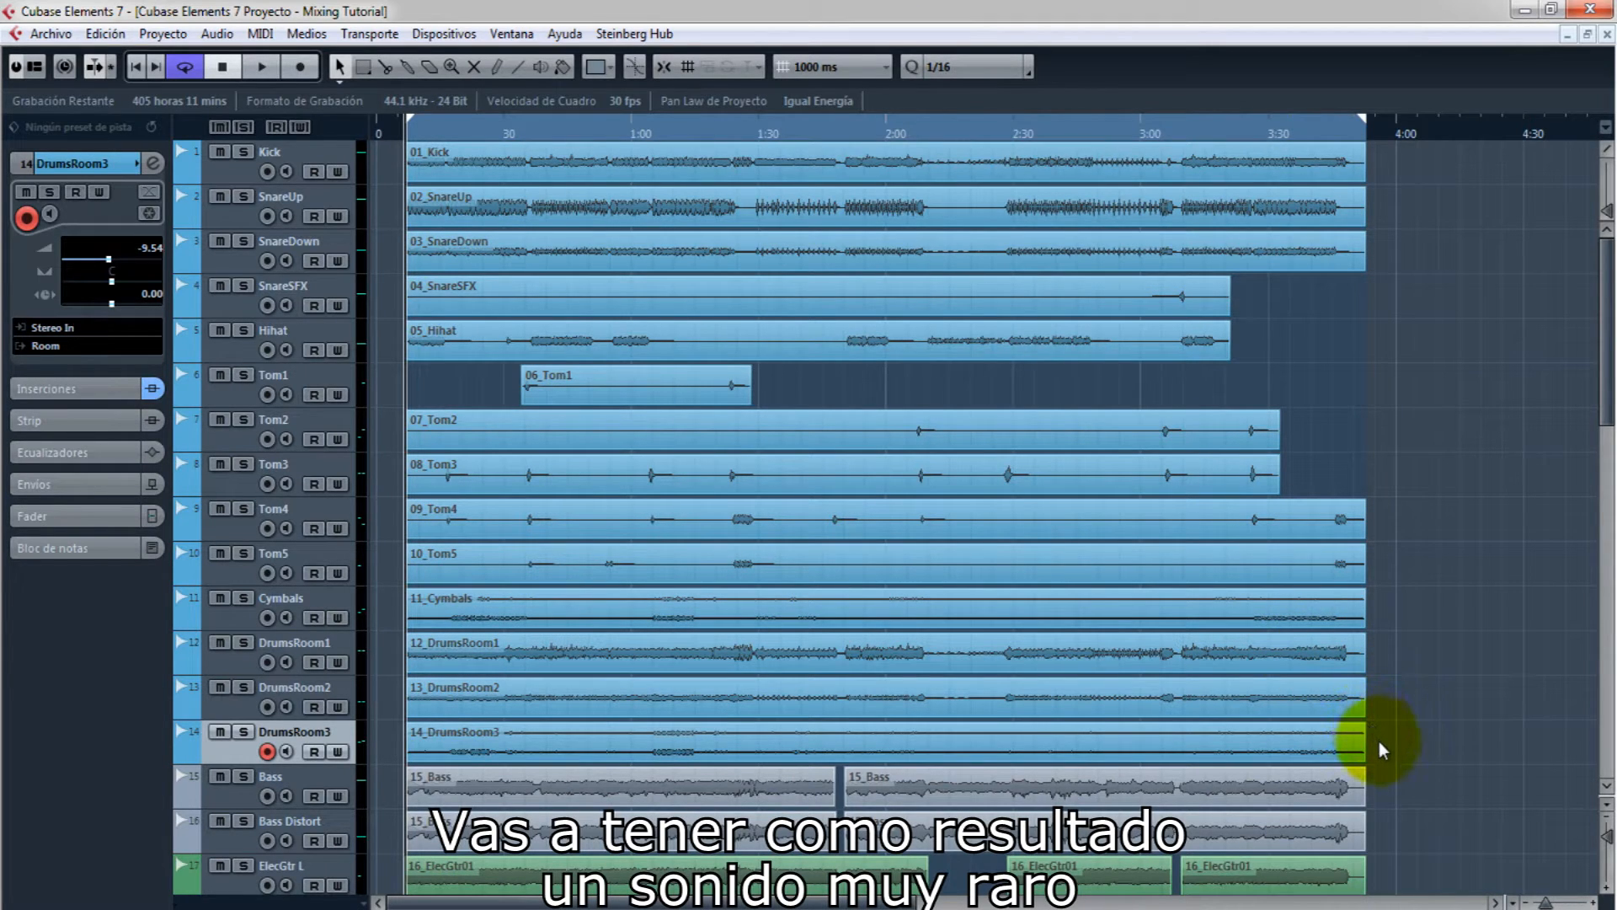
key(g)
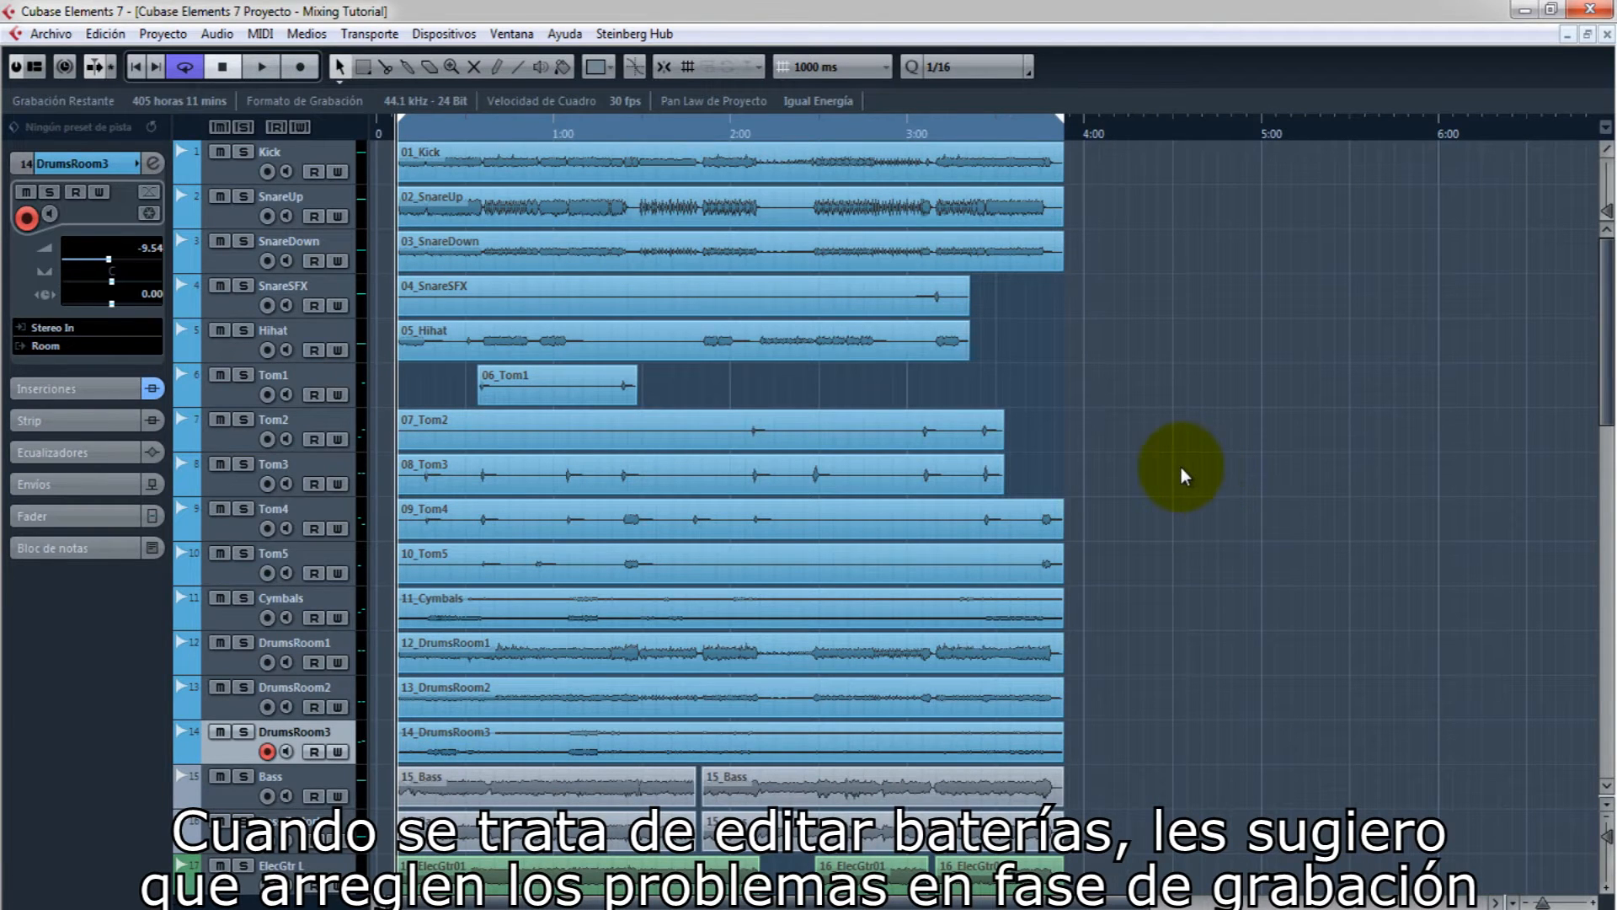
key(h)
key(h)
key(h)
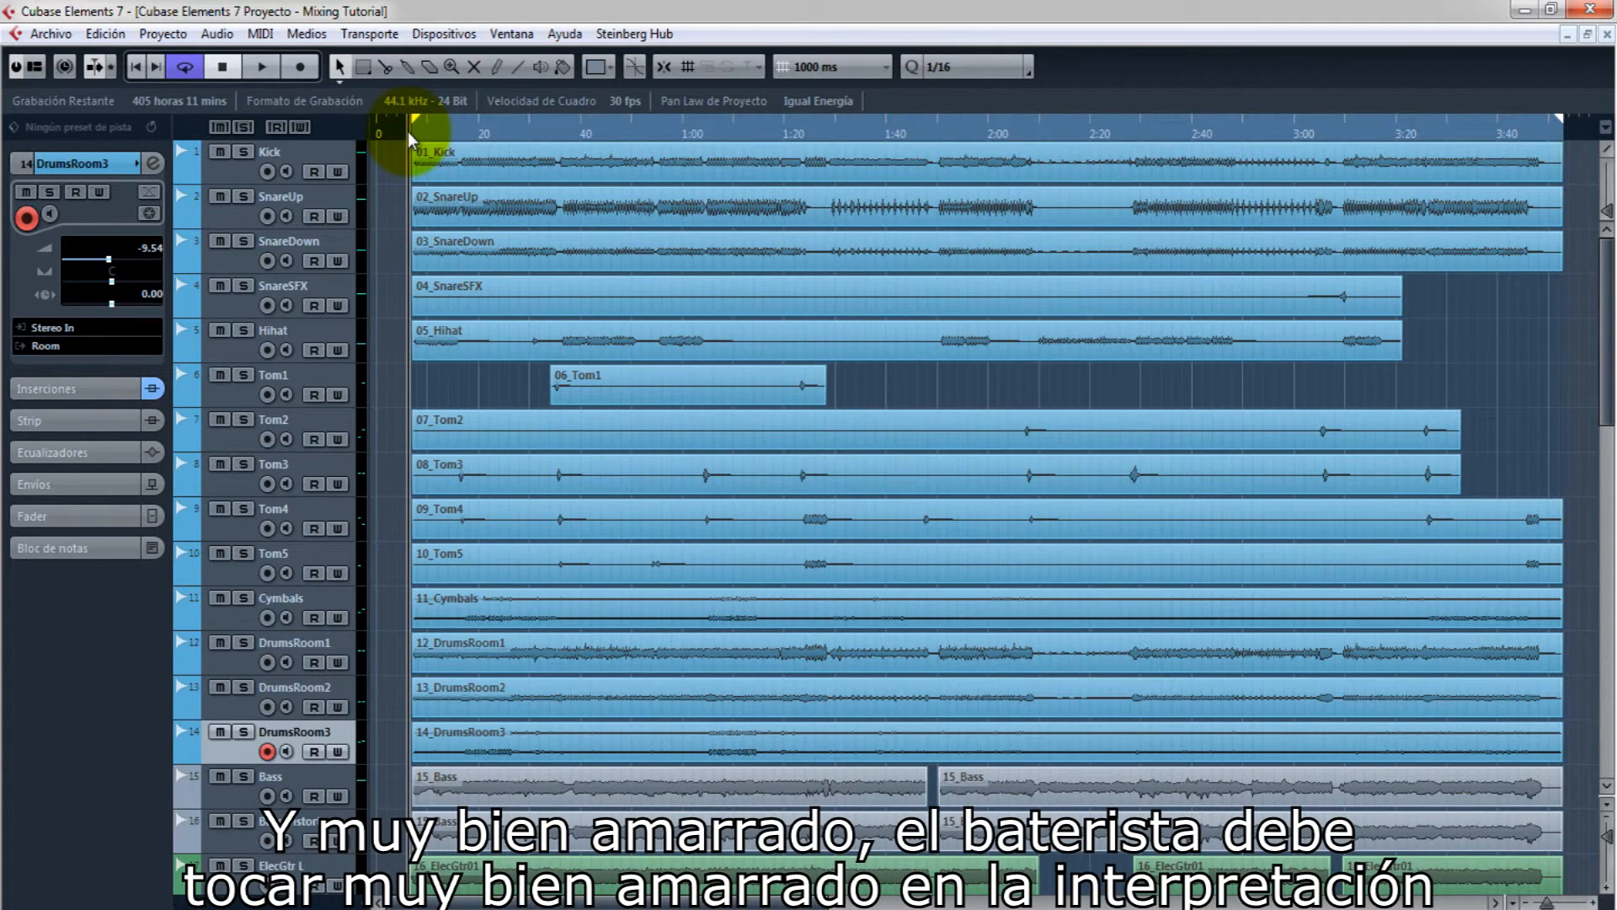
key(g)
scroll(1411, 462, down, 3)
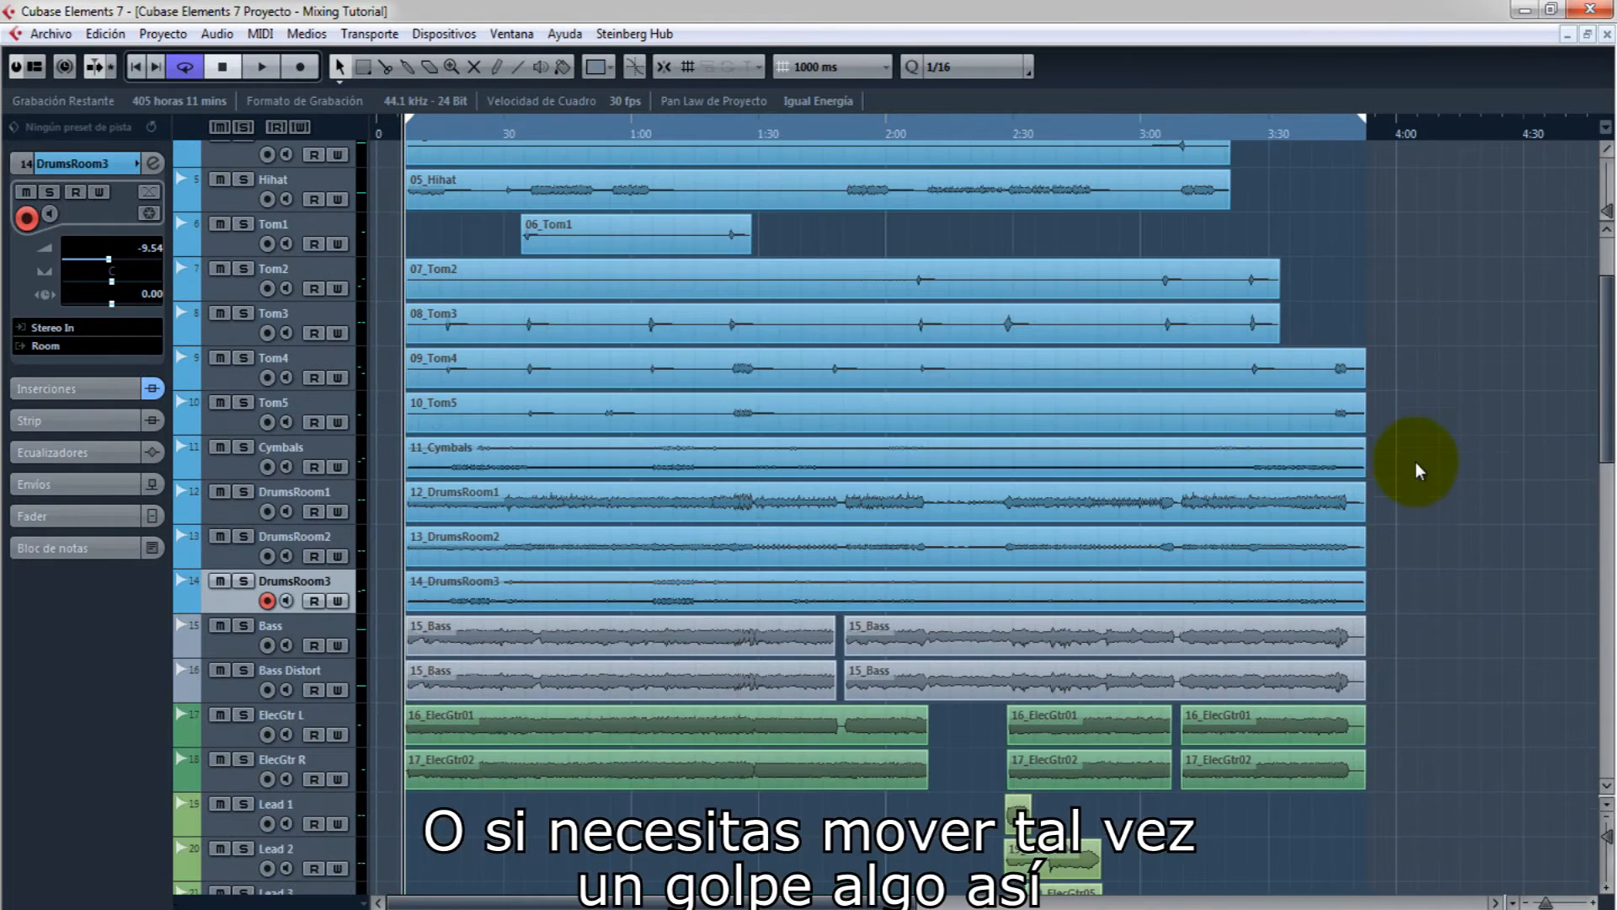
- Select the 11_Cymbals, 12_DrumsRoom1, 13_DrumsRoom2 and 14_DrumsRoom3 clips together, and clear that selection
scroll(960, 320, up, 3)
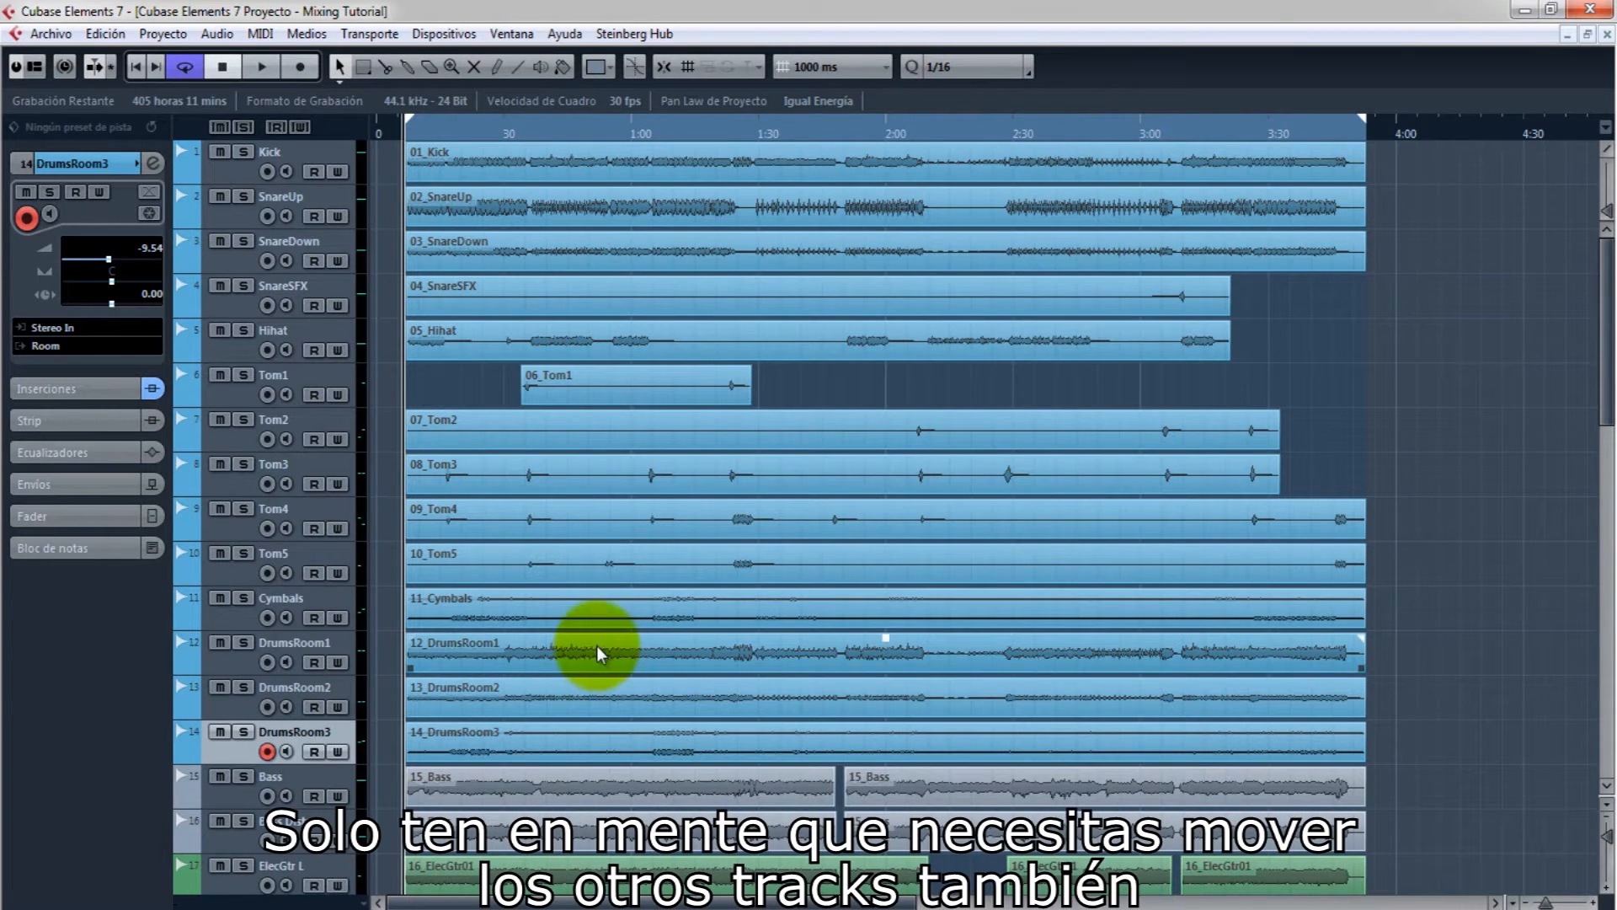
click(1295, 625)
click(1366, 710)
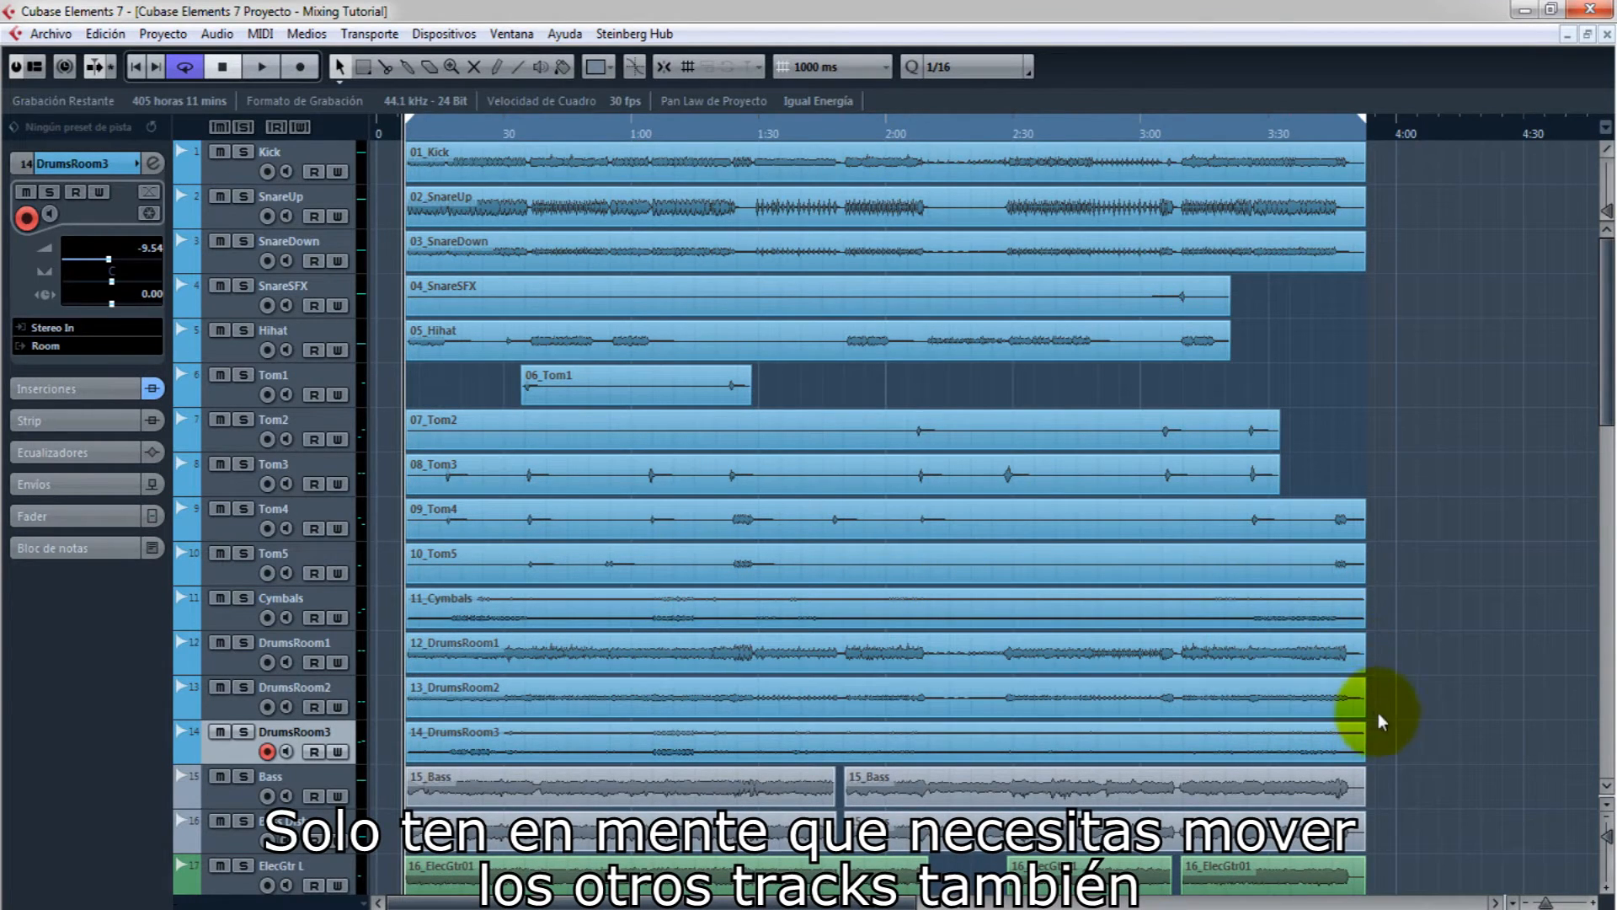
click(1388, 743)
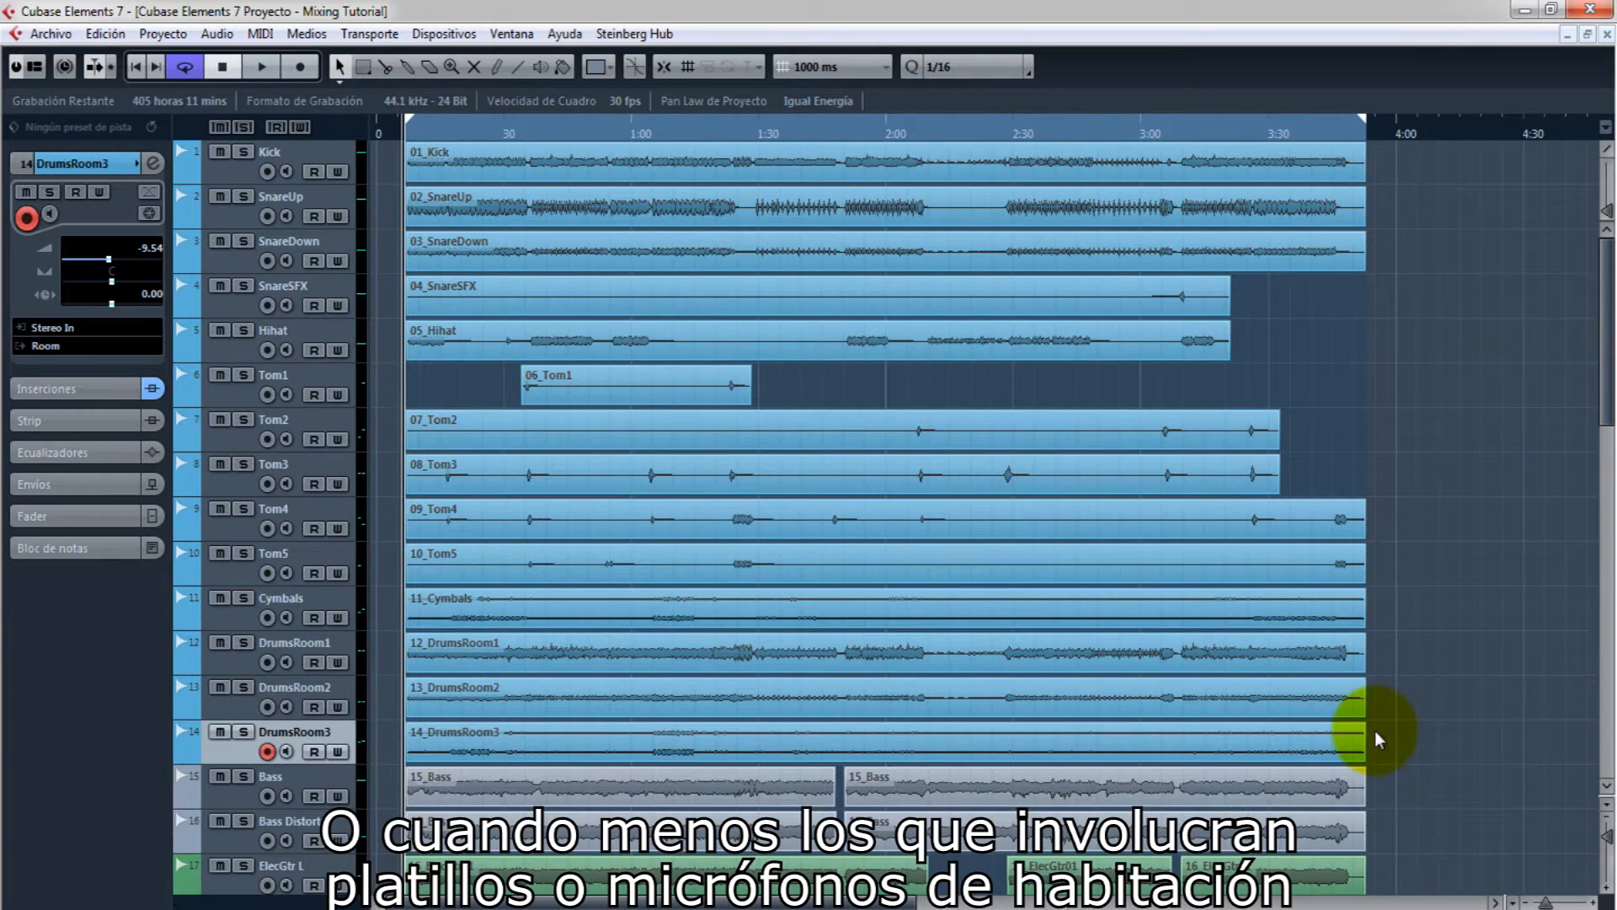
drag(1378, 731, 1202, 619)
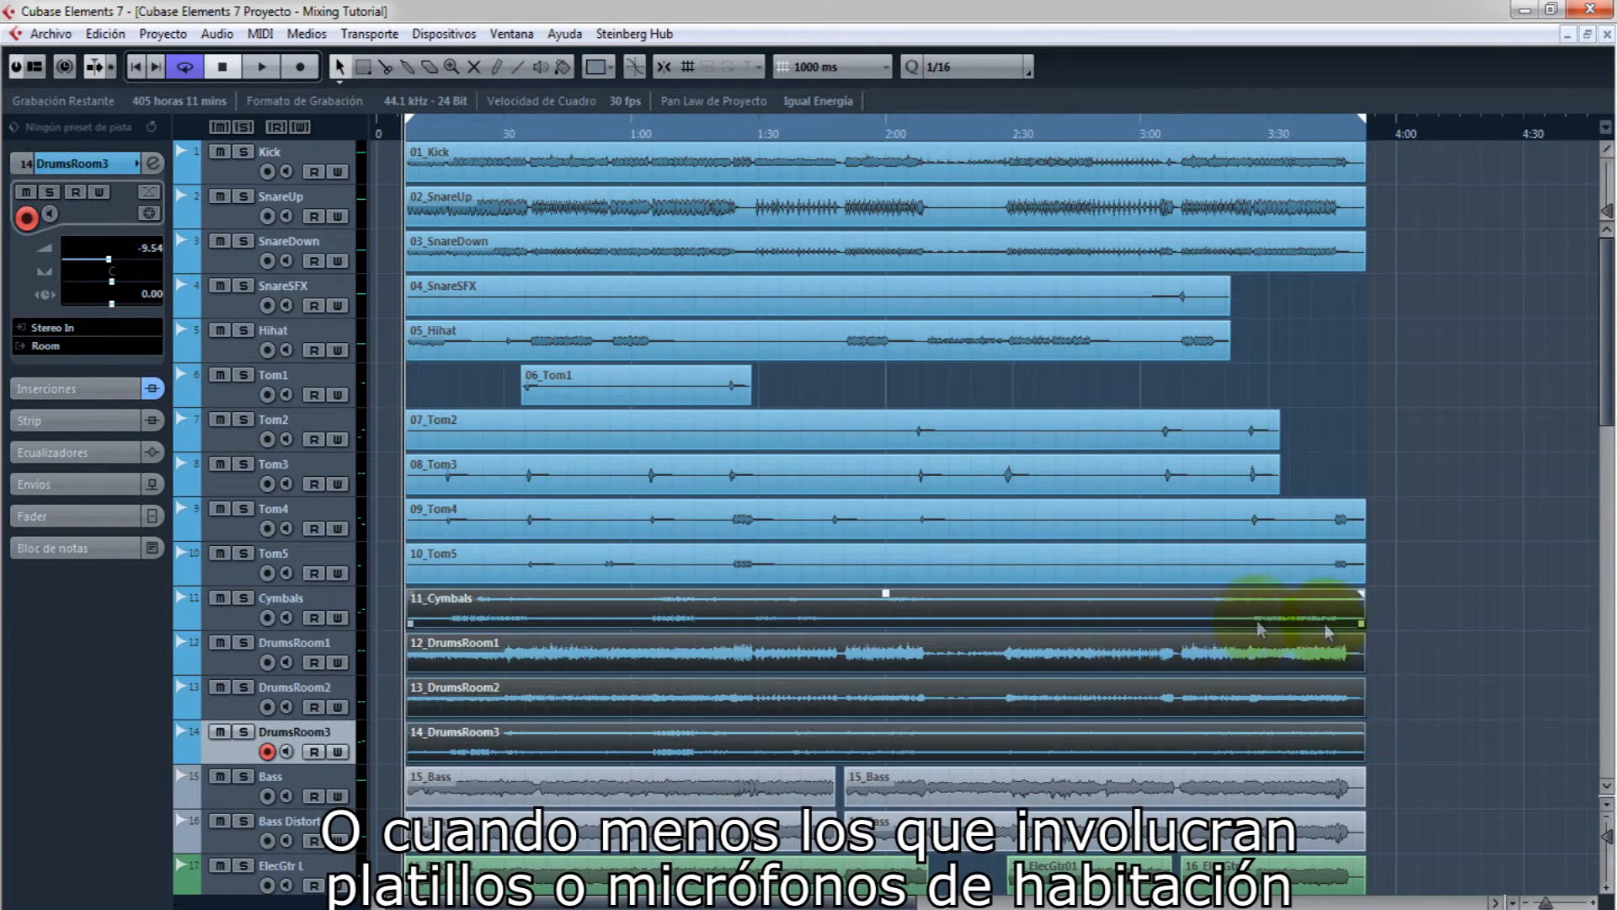
click(1439, 642)
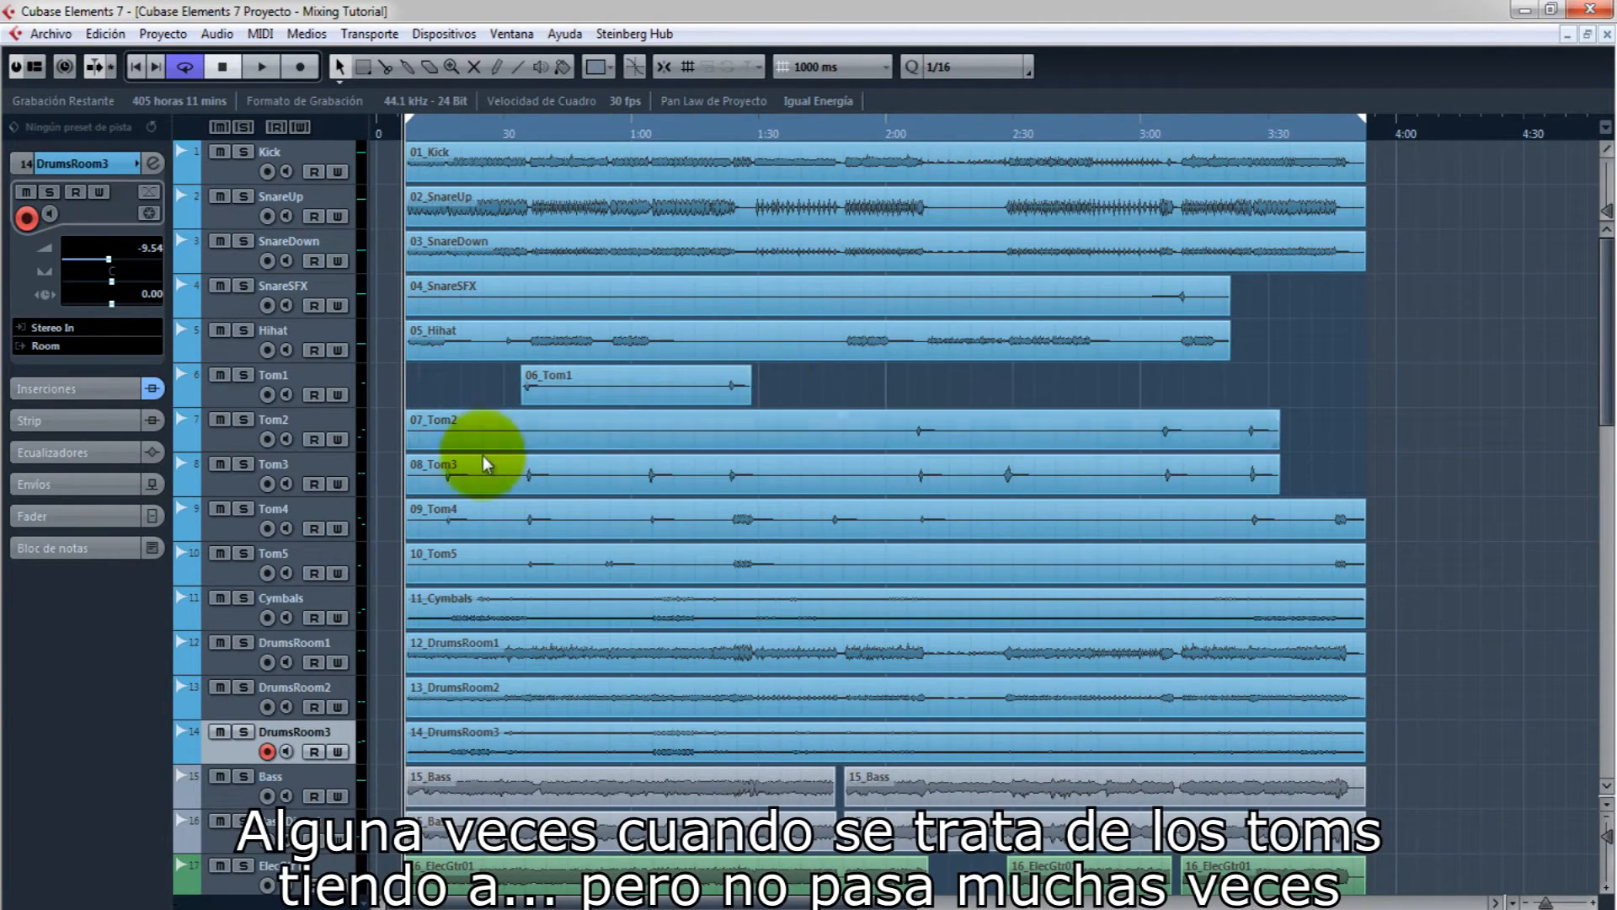
- Try splitting the 06_Tom1 clip around its two hits and deleting the quiet section between them, and undo the edit
click(532, 388)
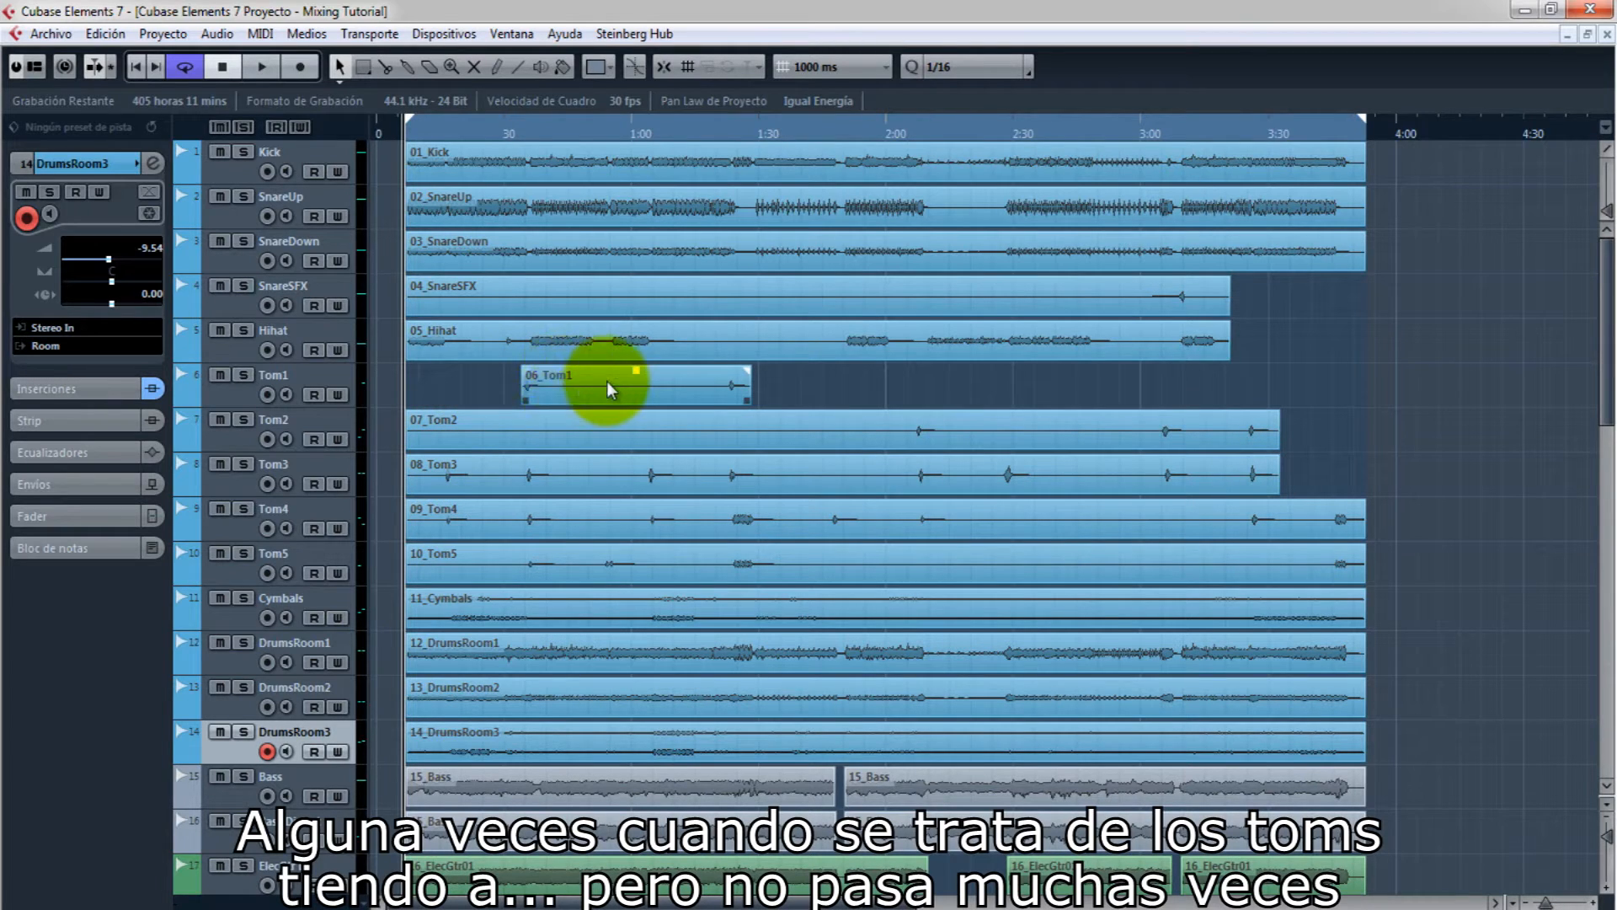
right_click(589, 398)
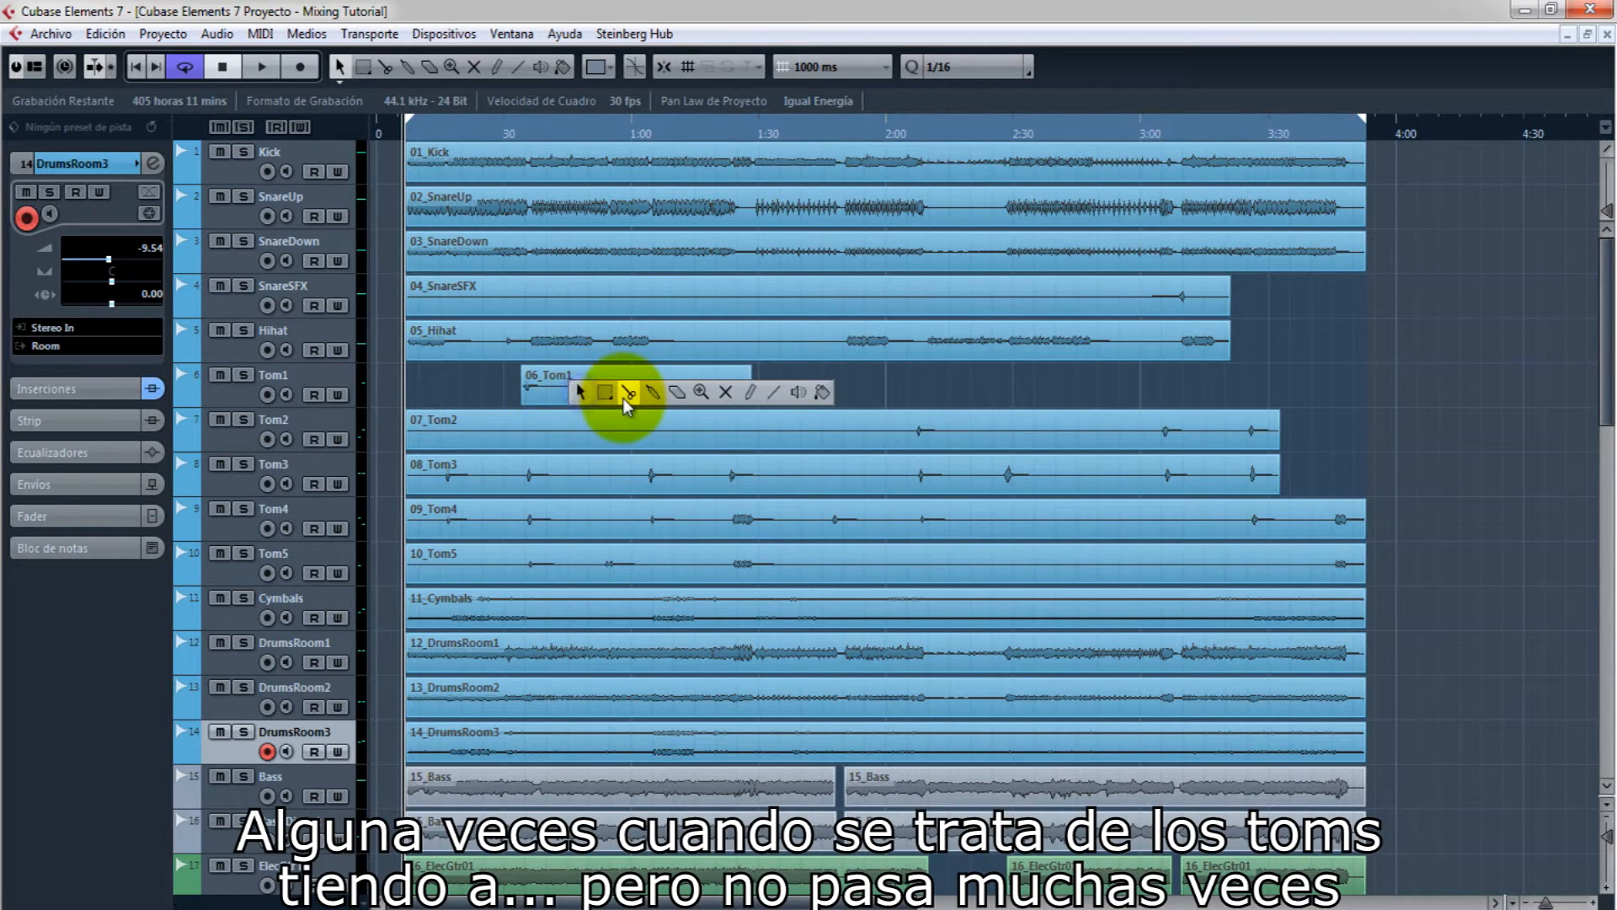
click(581, 393)
drag(545, 396, 722, 386)
click(723, 388)
click(661, 387)
key(Delete)
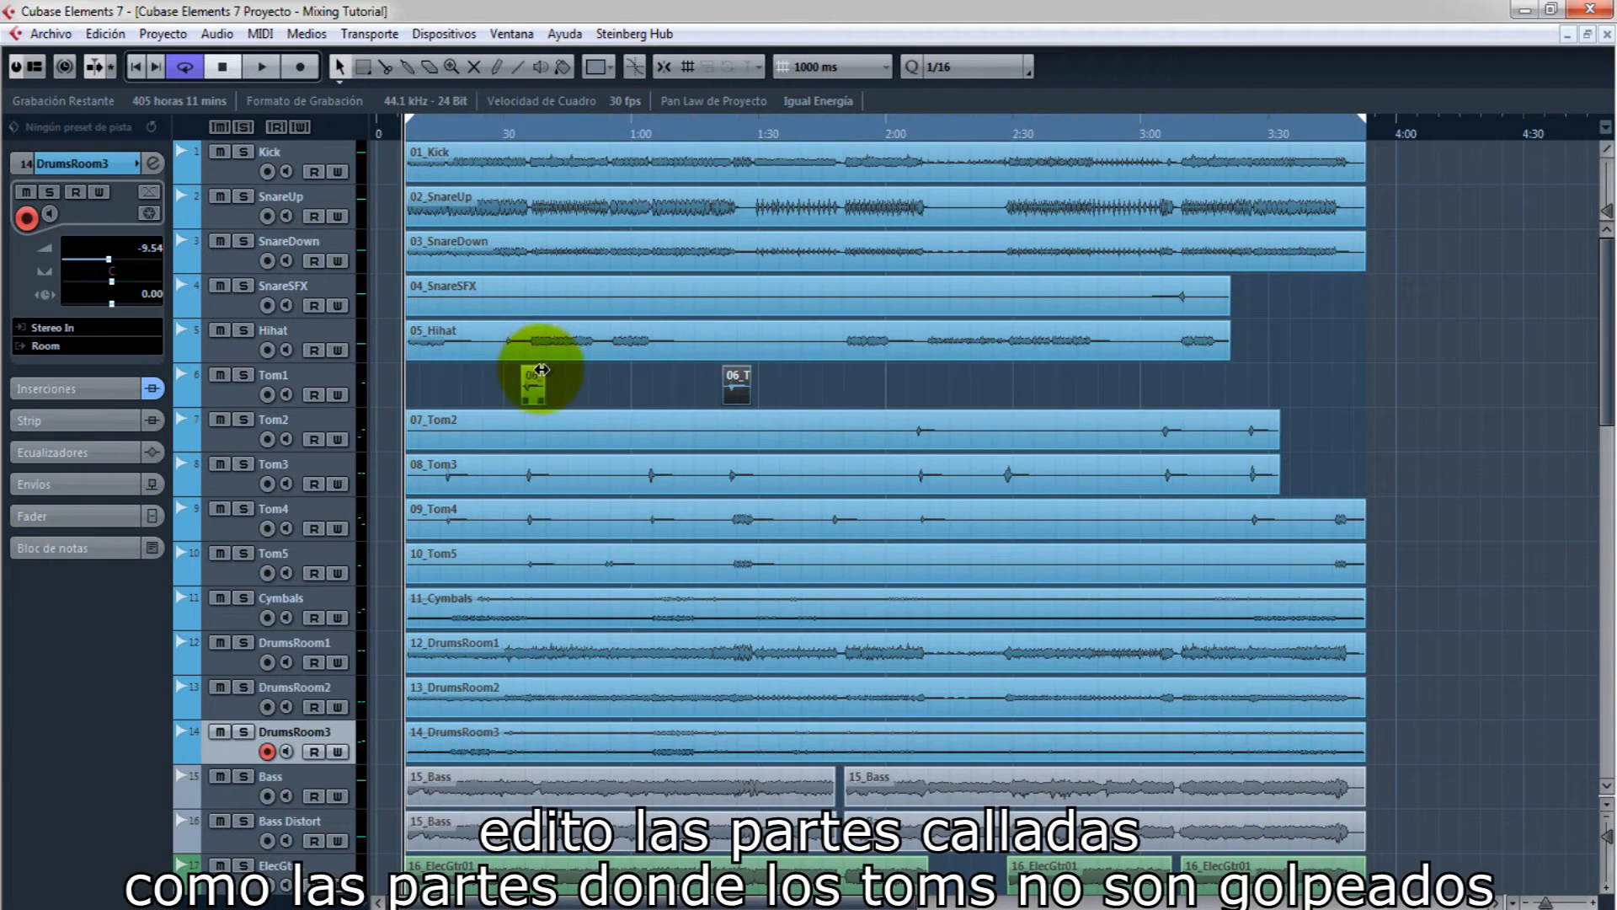
key(ctrl+z)
key(ctrl+z)
- Extend the start of the 06_Tom1 clip back to line up with the start of the other drum clips
drag(526, 400, 397, 403)
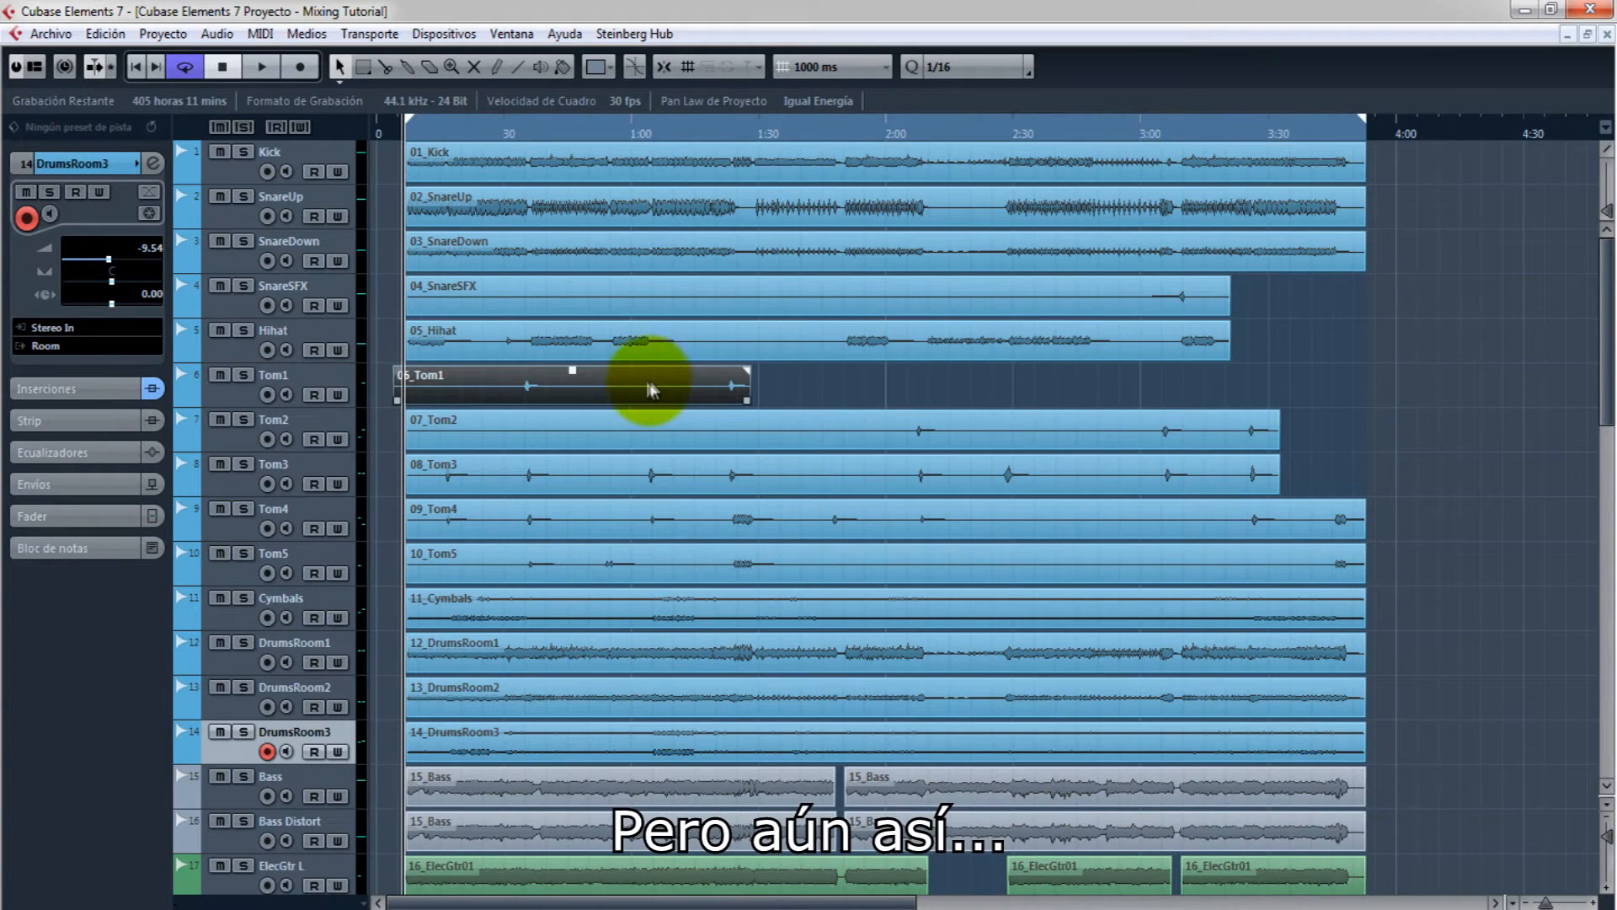
drag(399, 400, 408, 403)
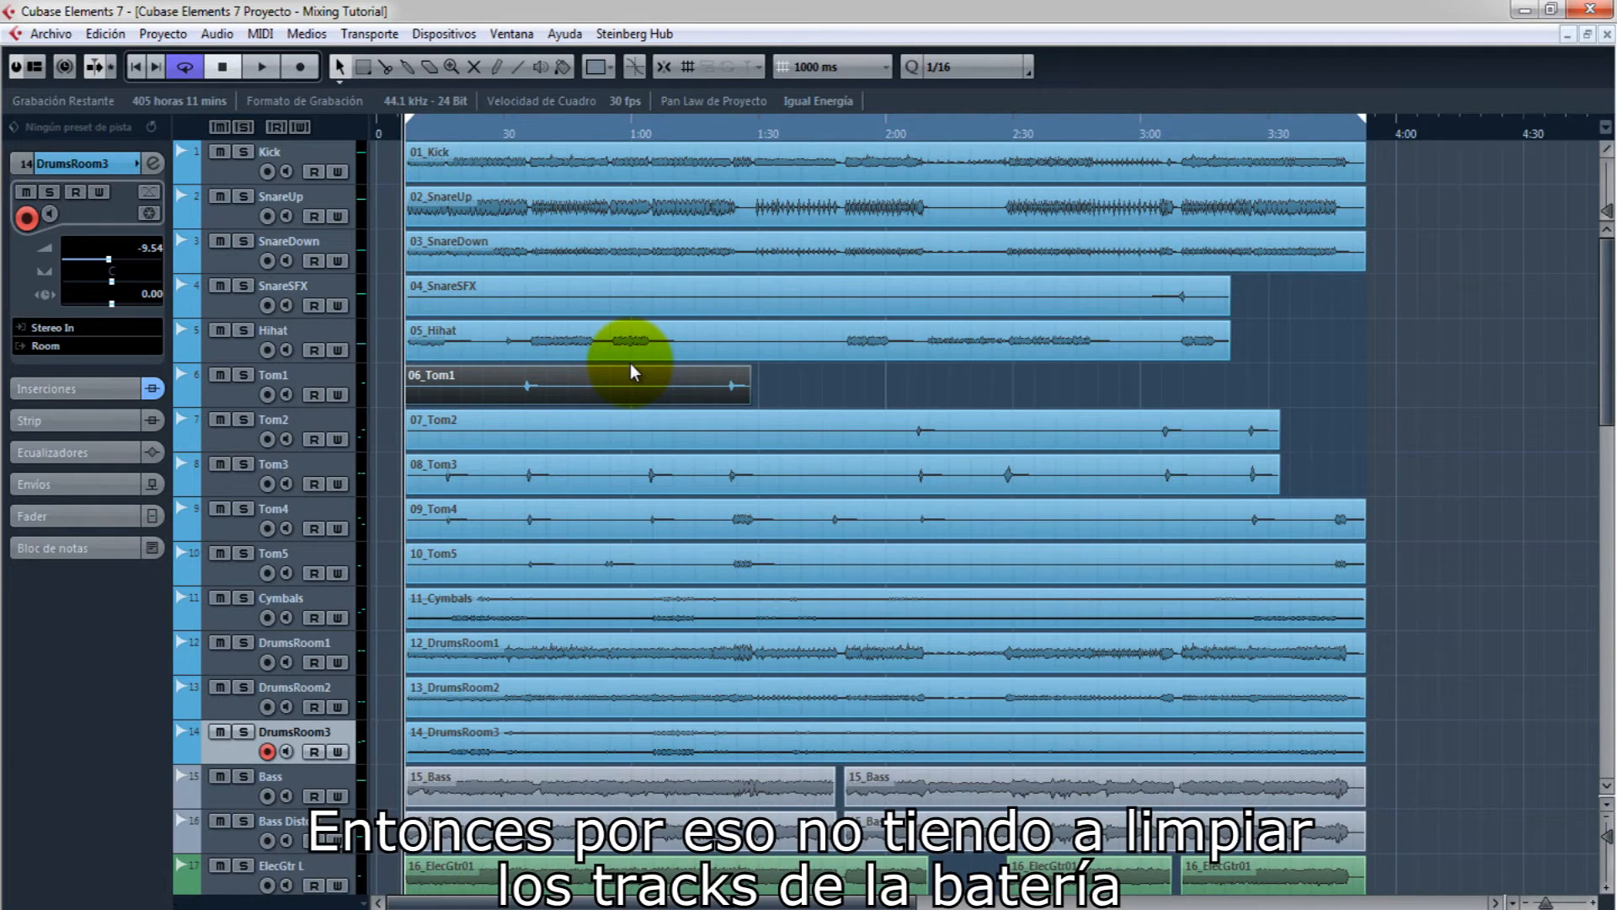
click(411, 397)
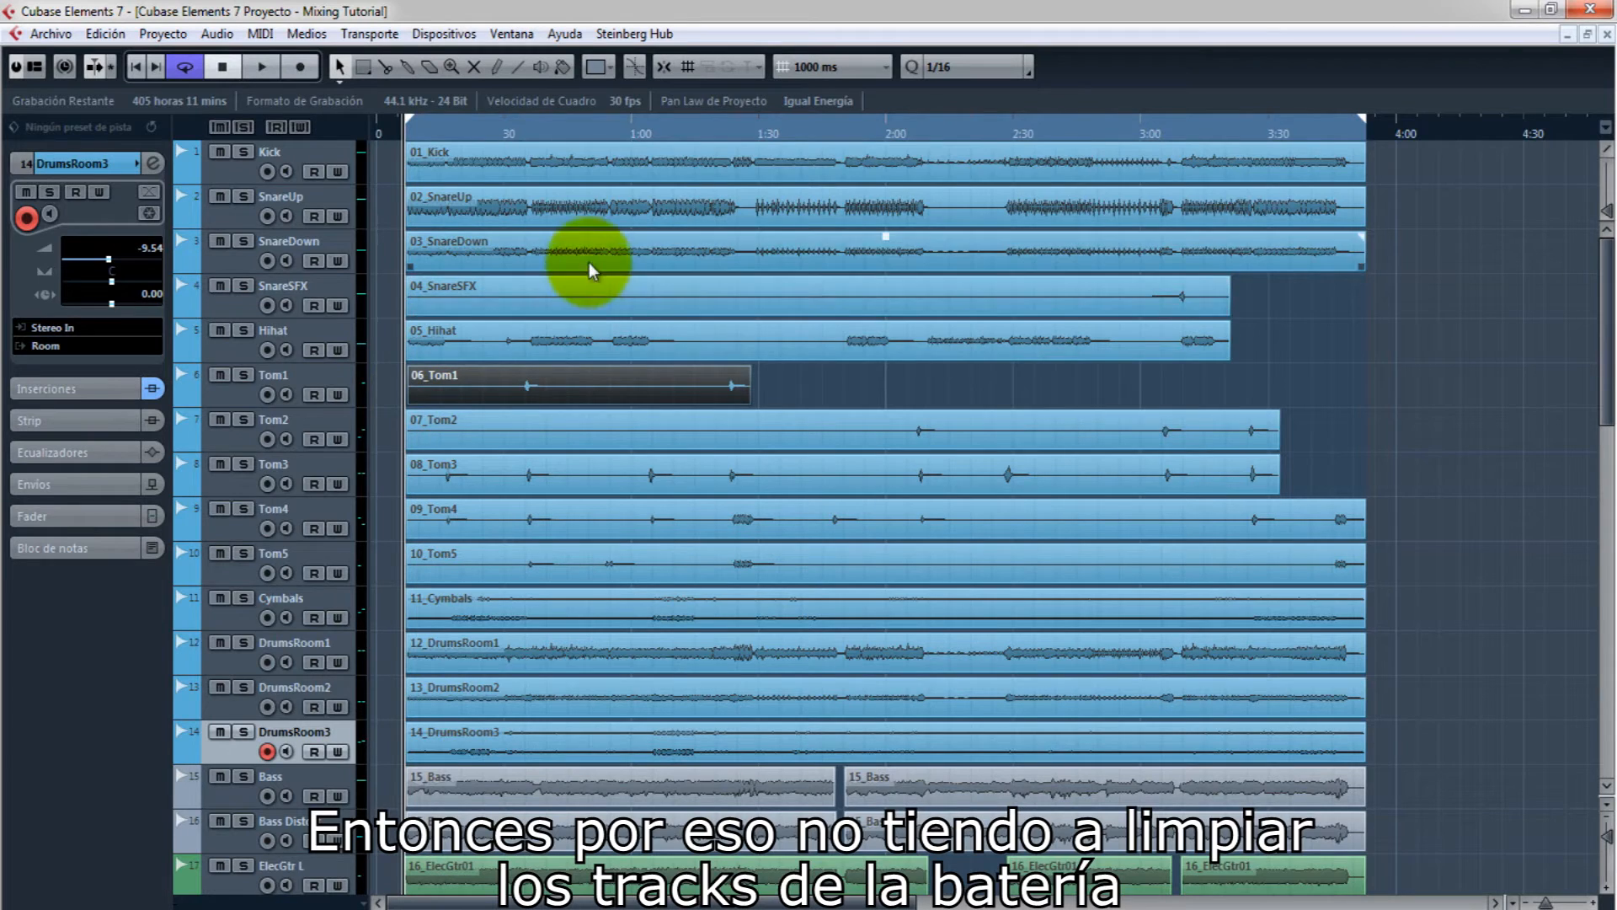
- Look over the bass, electric guitar, lead and vocal tracks below the drums
scroll(1334, 483, down, 6)
scroll(926, 572, down, 3)
scroll(859, 590, down, 3)
scroll(842, 575, up, 3)
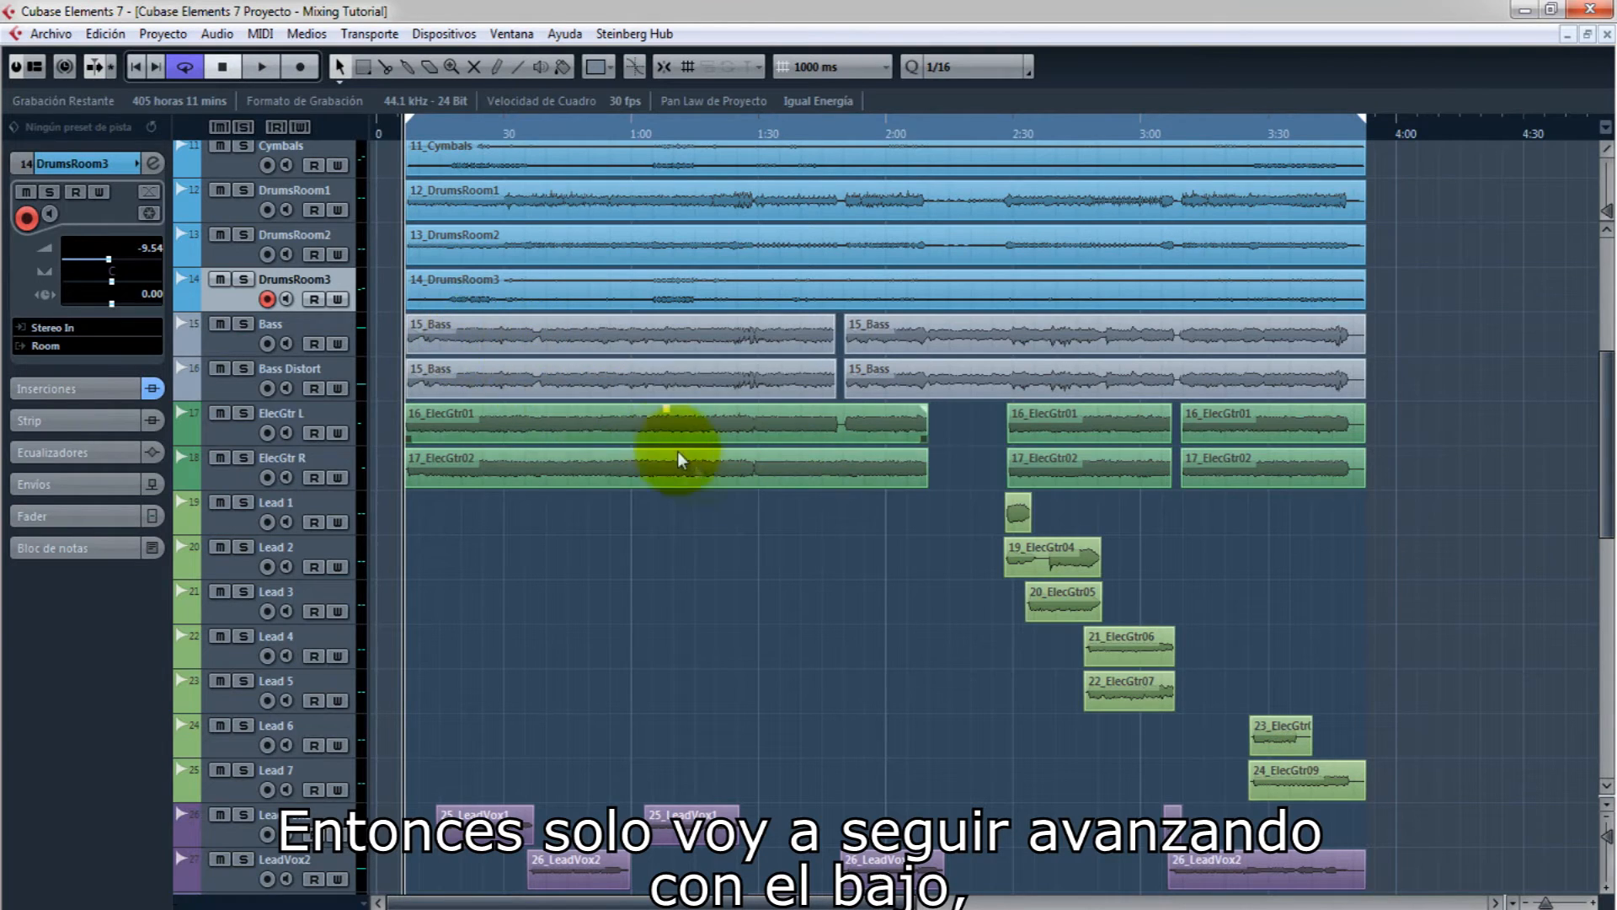
scroll(986, 648, down, 7)
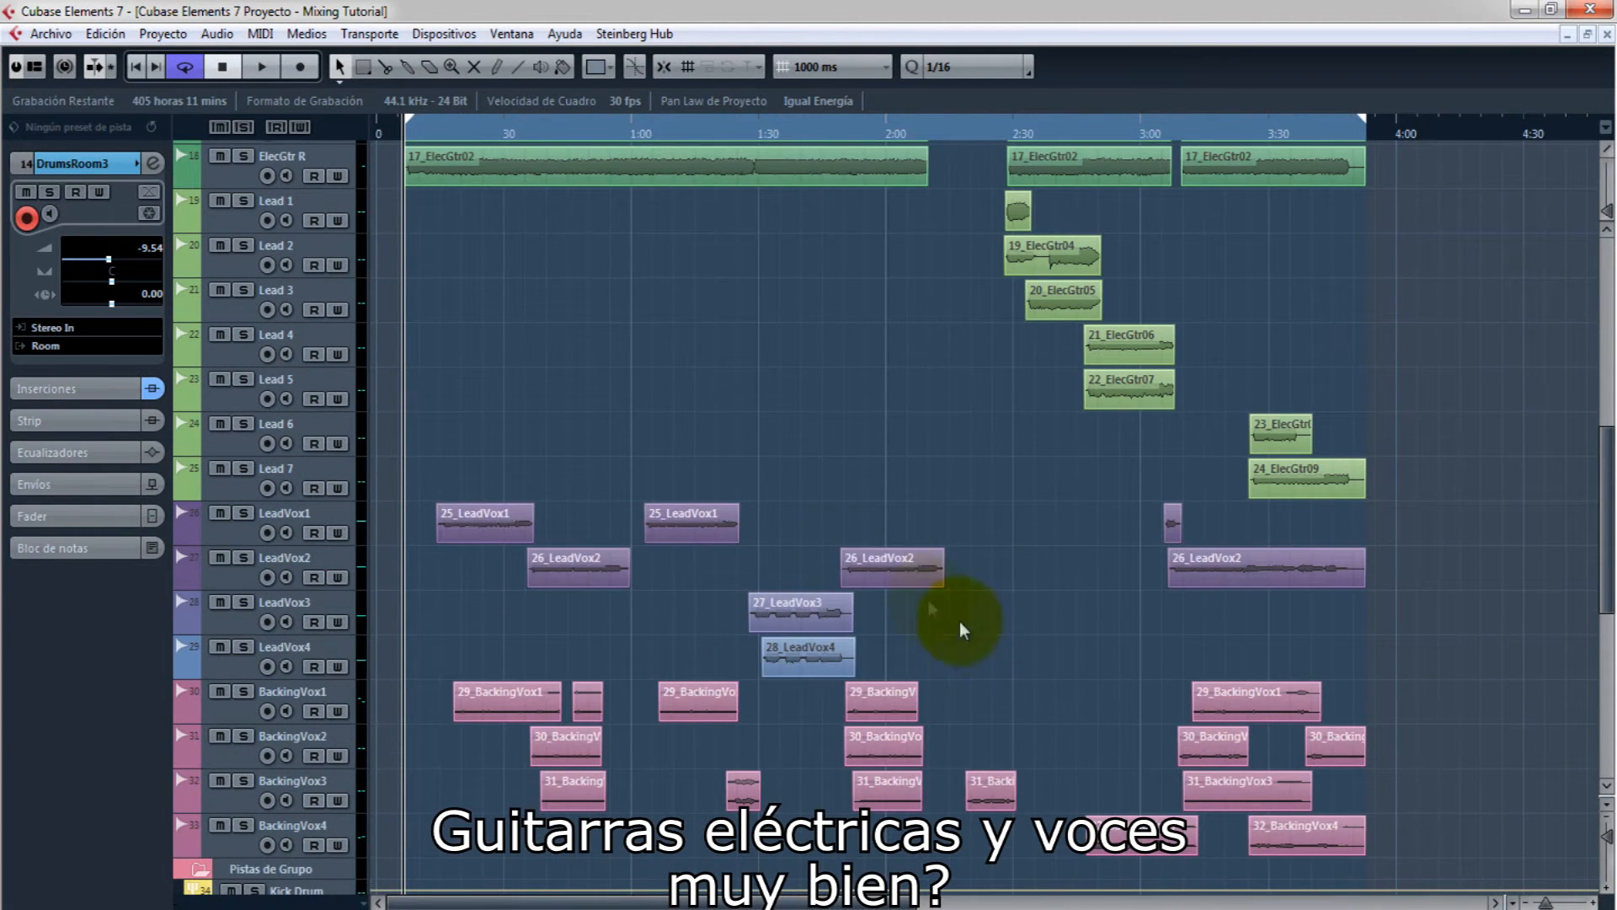
scroll(871, 694, up, 10)
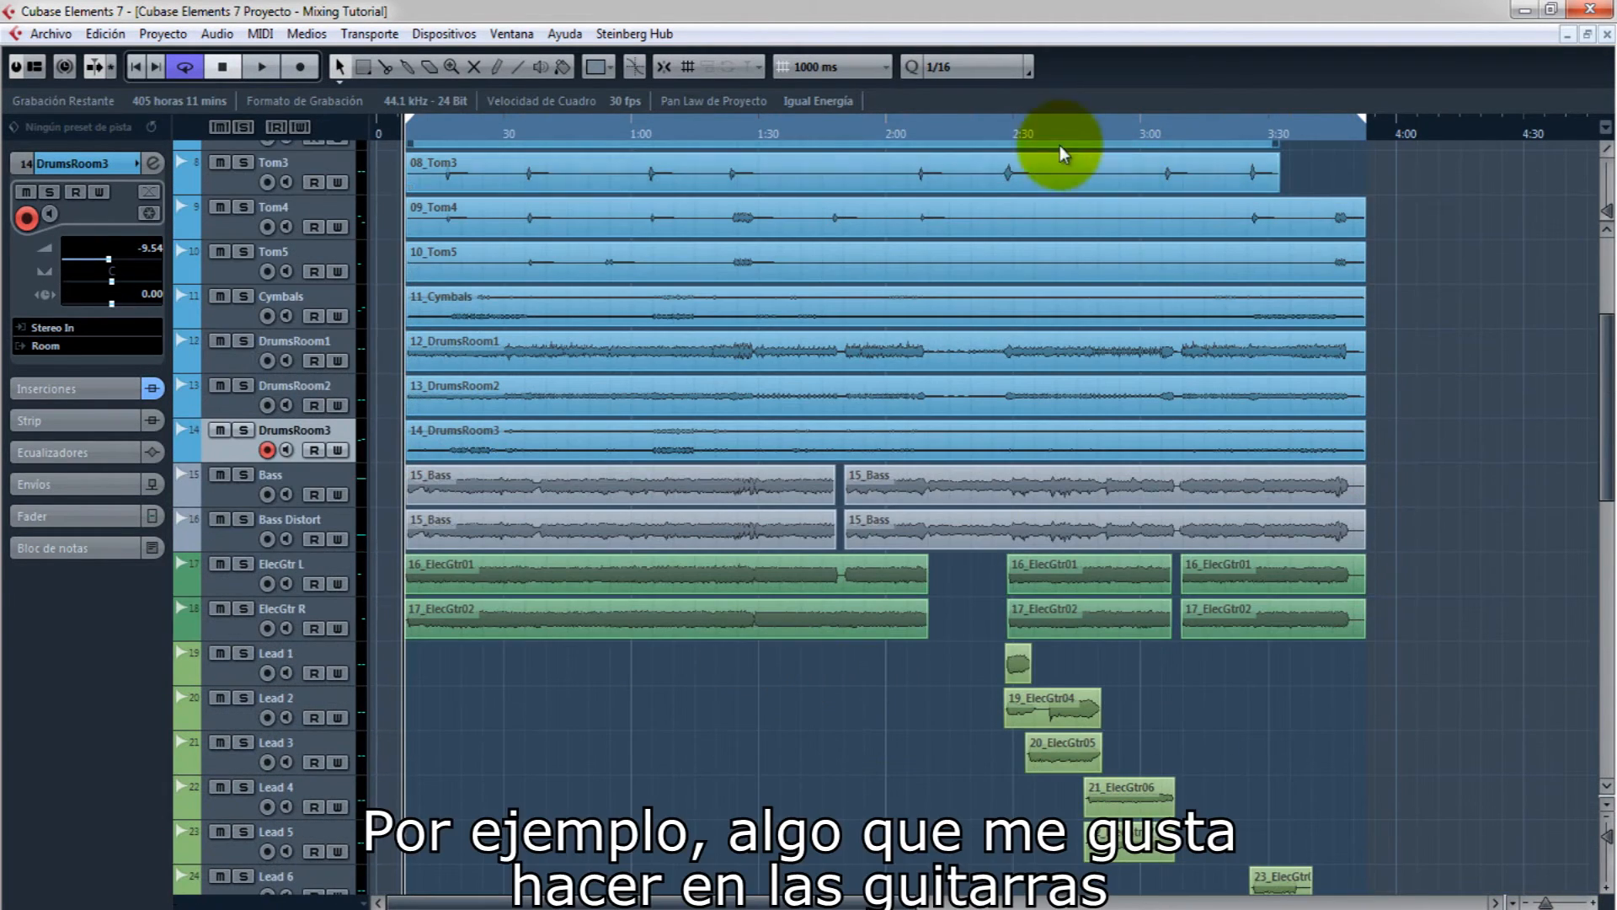
- Place the playhead near 3:03 and examine the gap between the ElecGtr L and ElecGtr R clips in close detail
scroll(1152, 160, down, 7)
click(1152, 133)
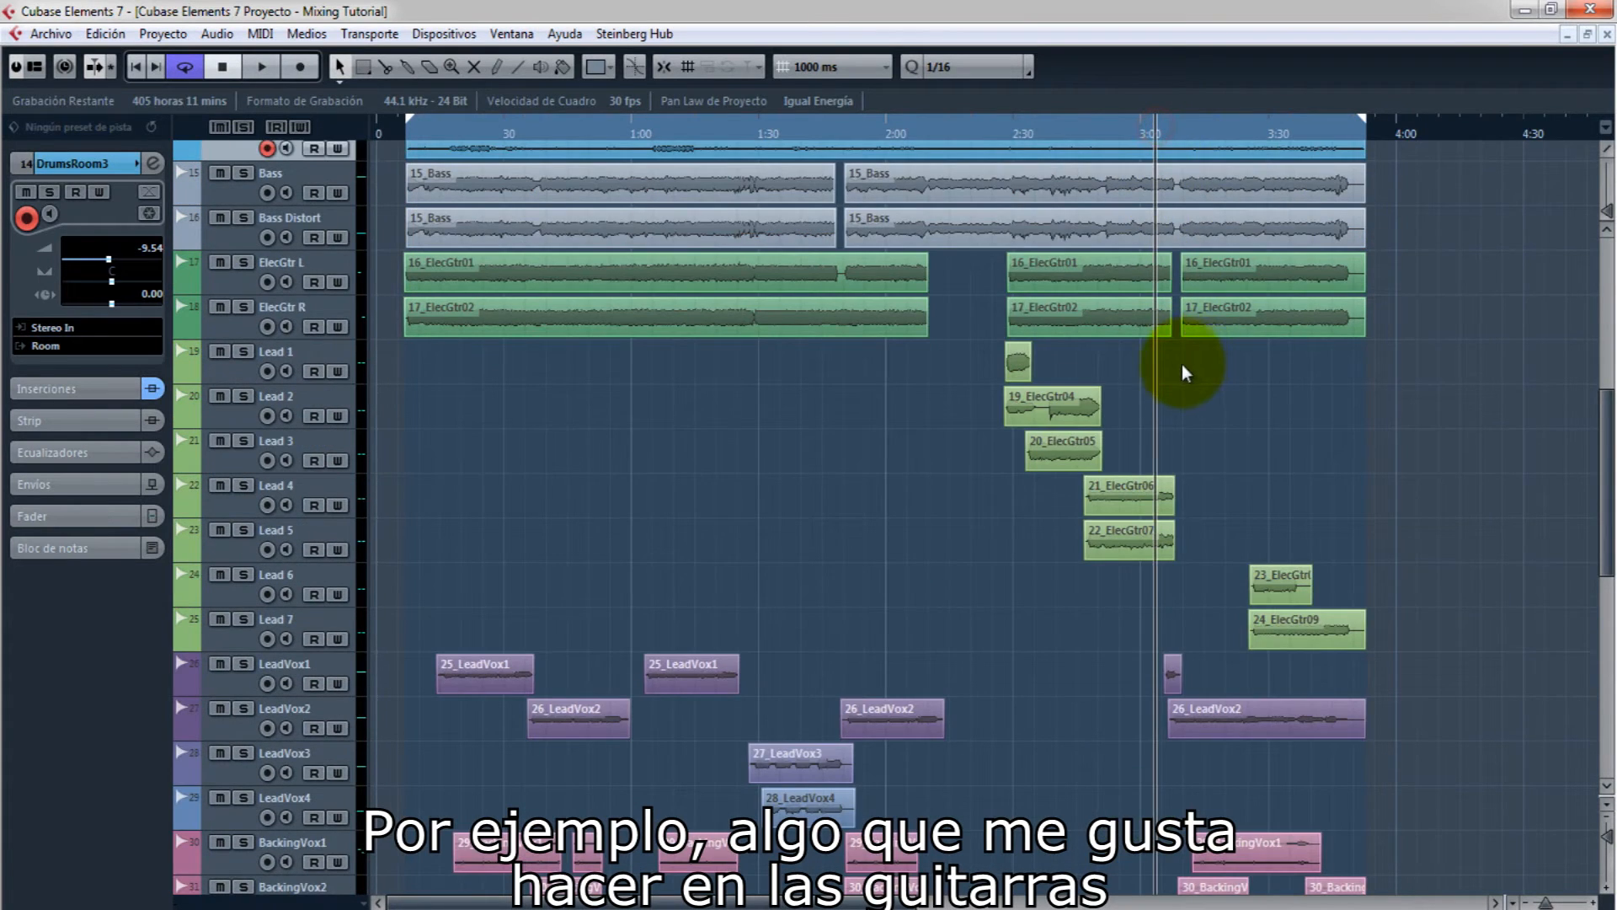
scroll(1179, 362, up, 7)
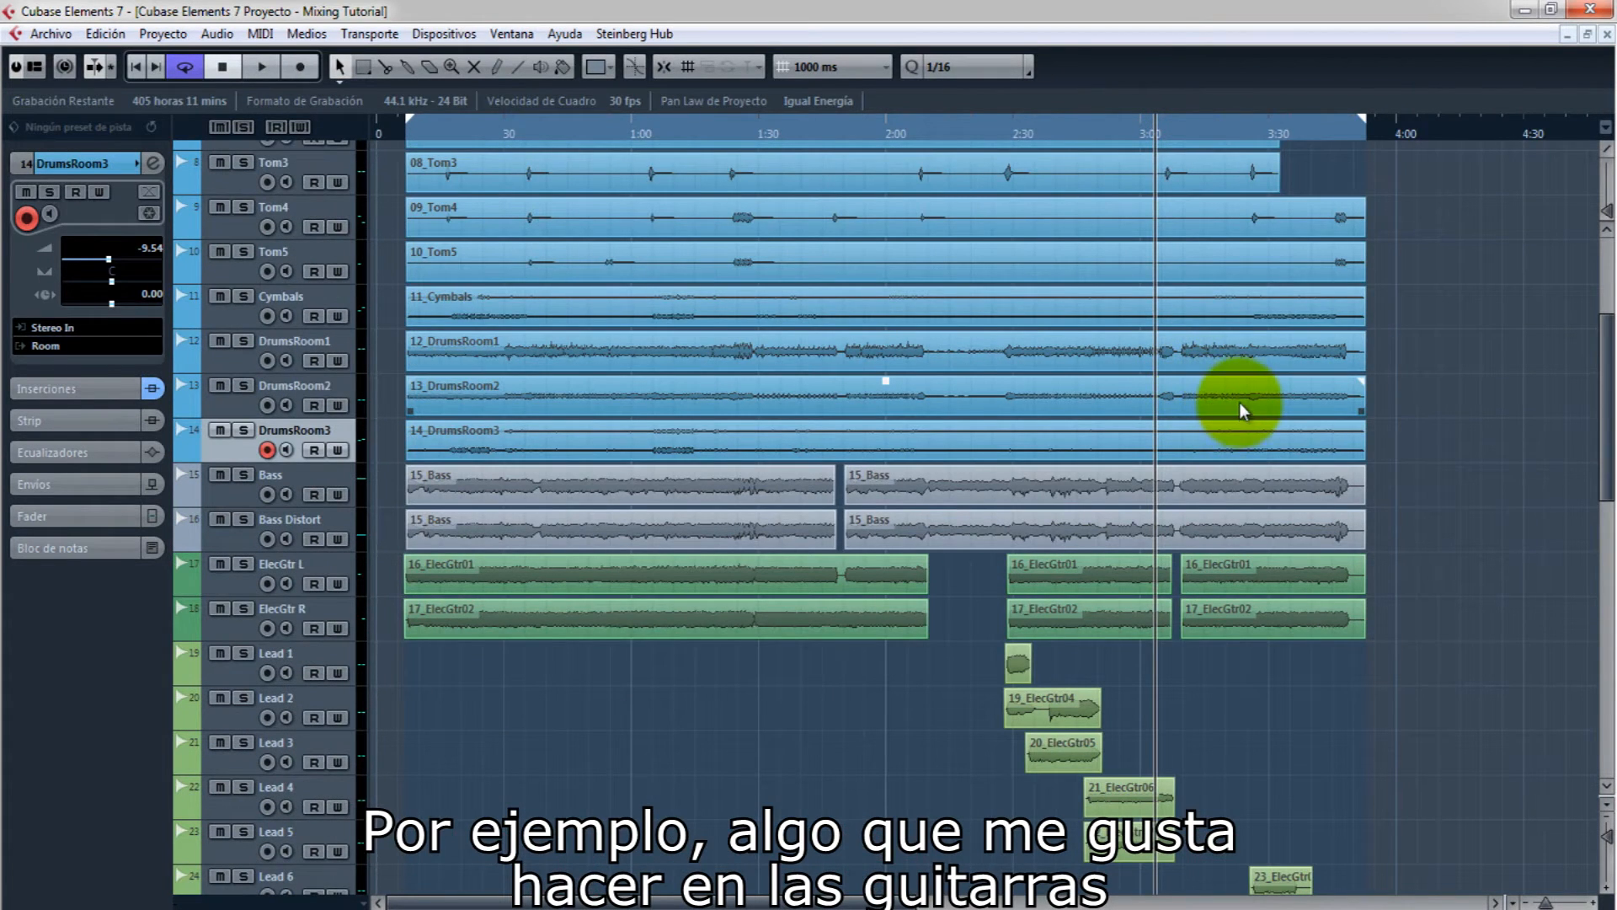
key(h)
key(h)
key(h)
key(h)
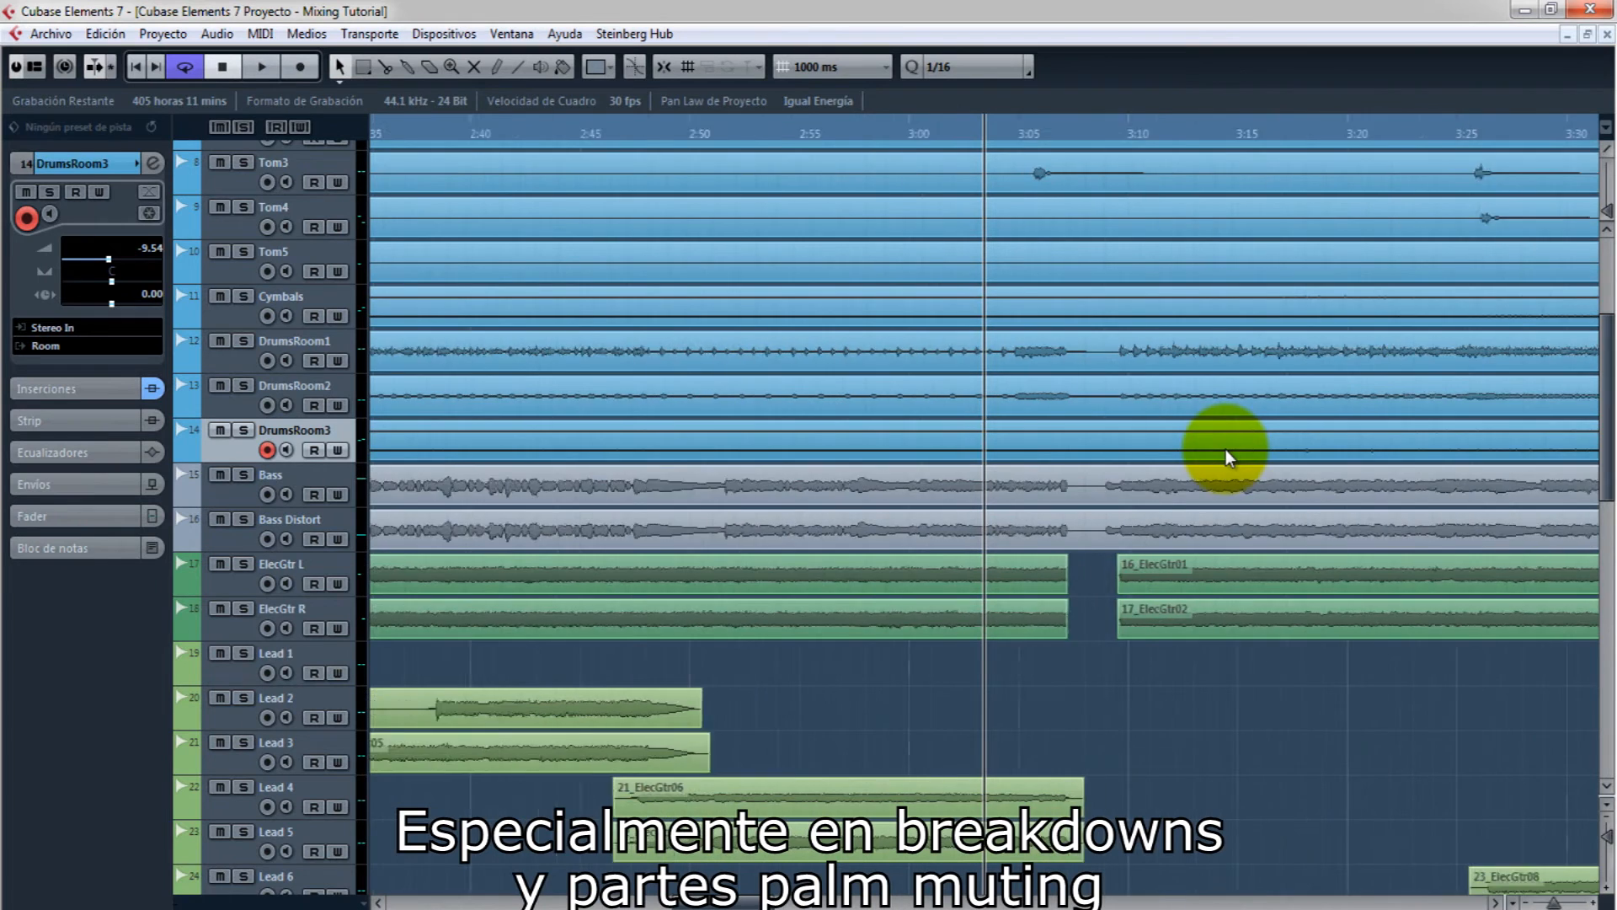
key(h)
key(h)
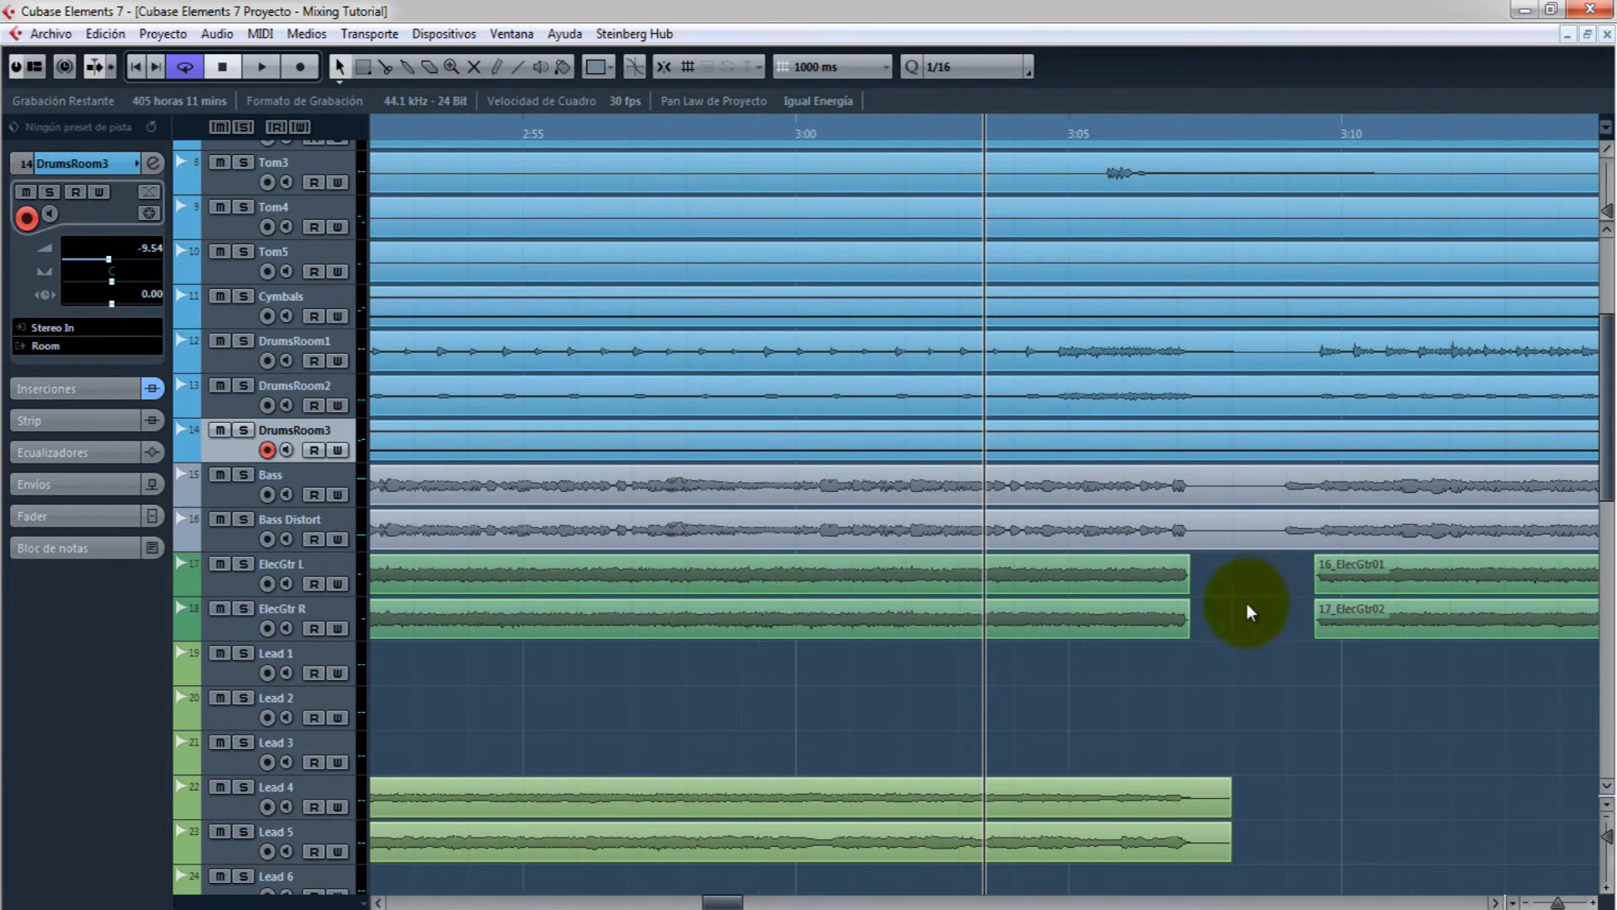
key(h)
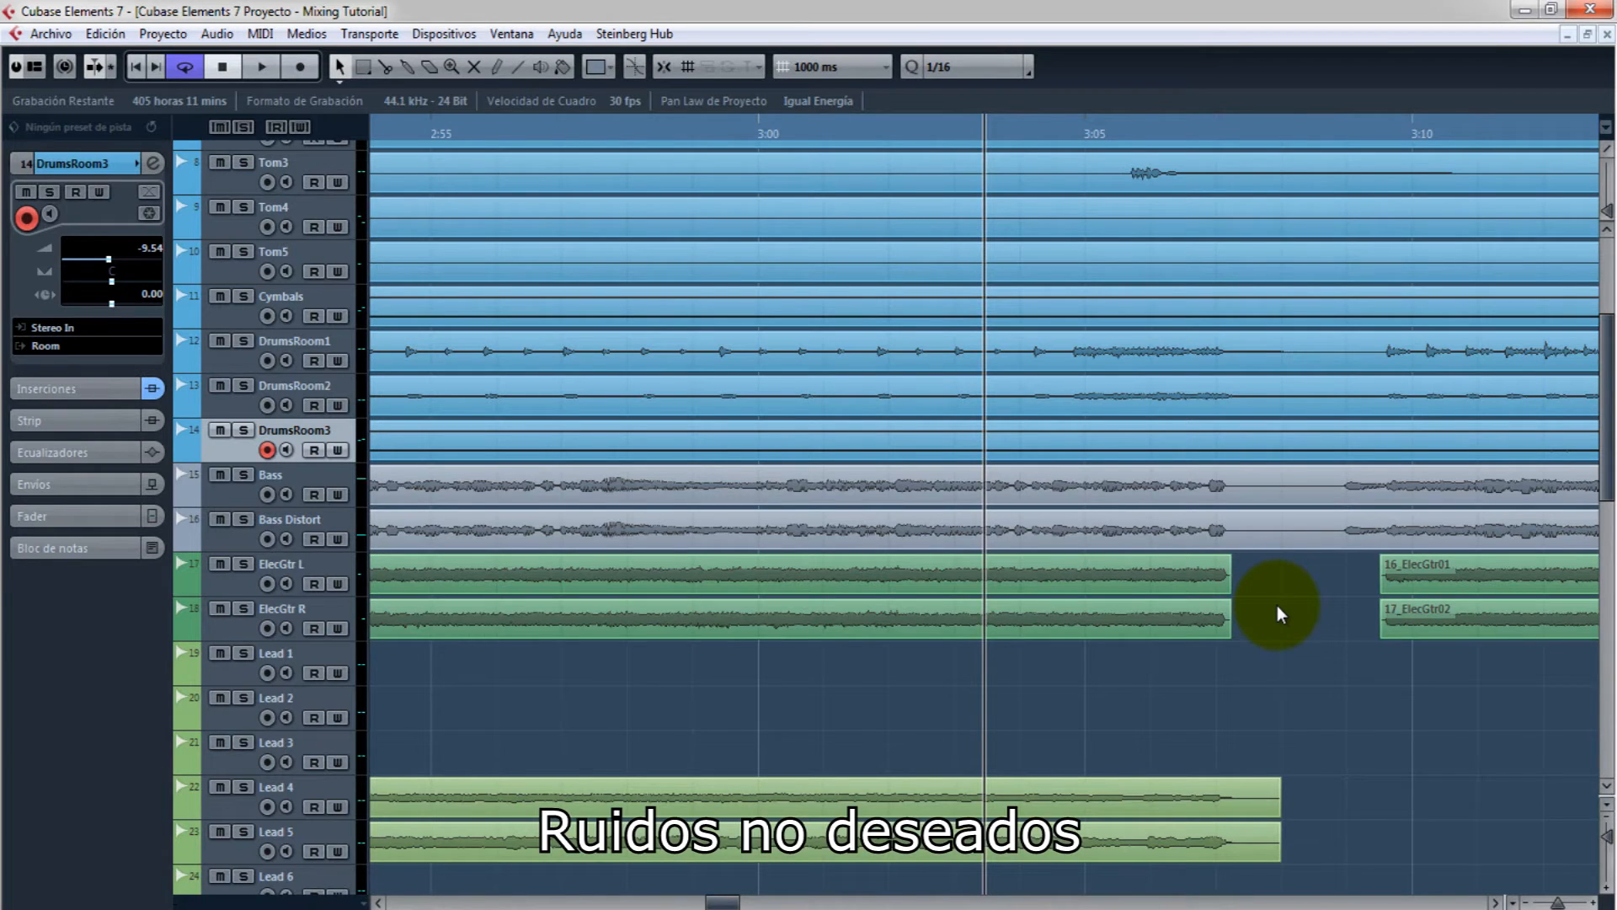
- Solo ElecGtr L and ElecGtr R and play them from about 3:06 into the gap between their clips
click(1137, 138)
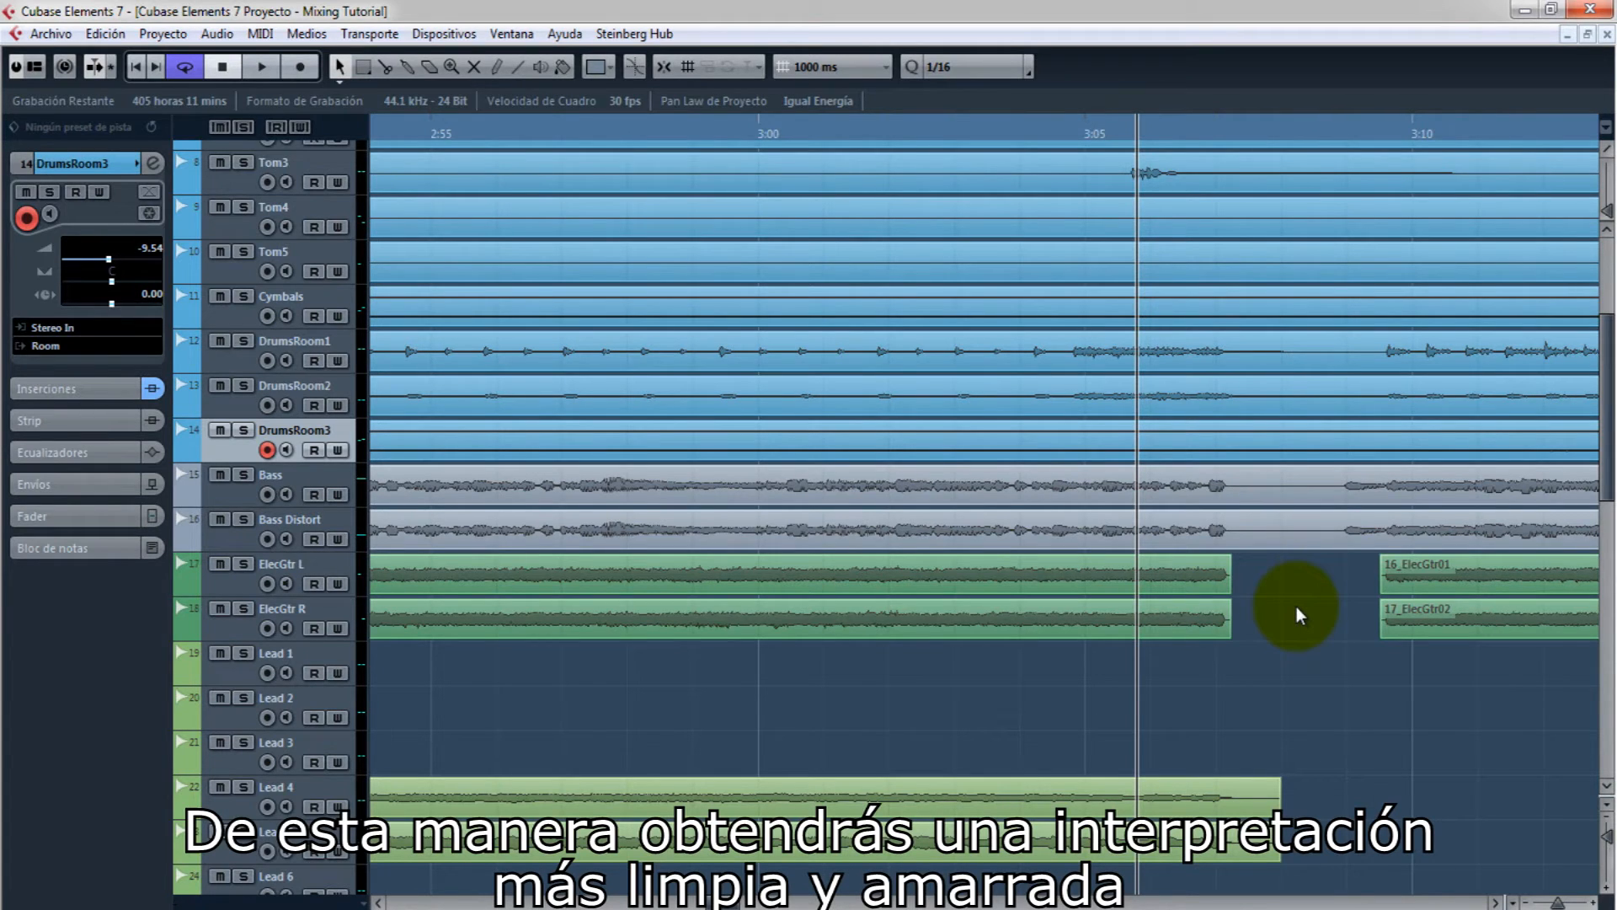
drag(244, 609, 244, 563)
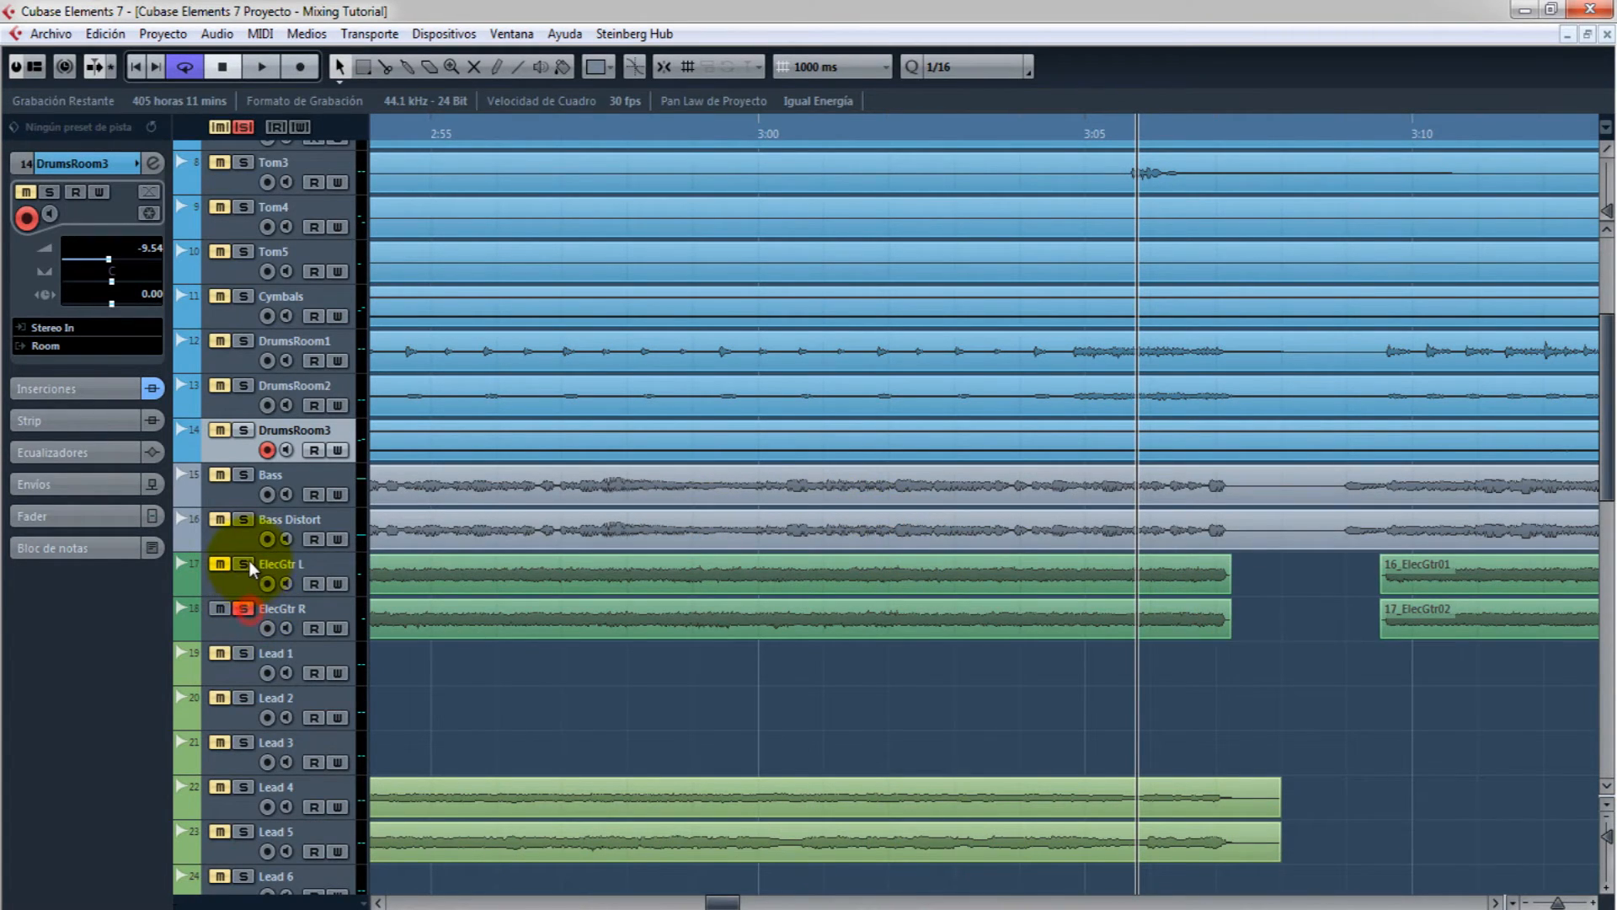
click(1151, 127)
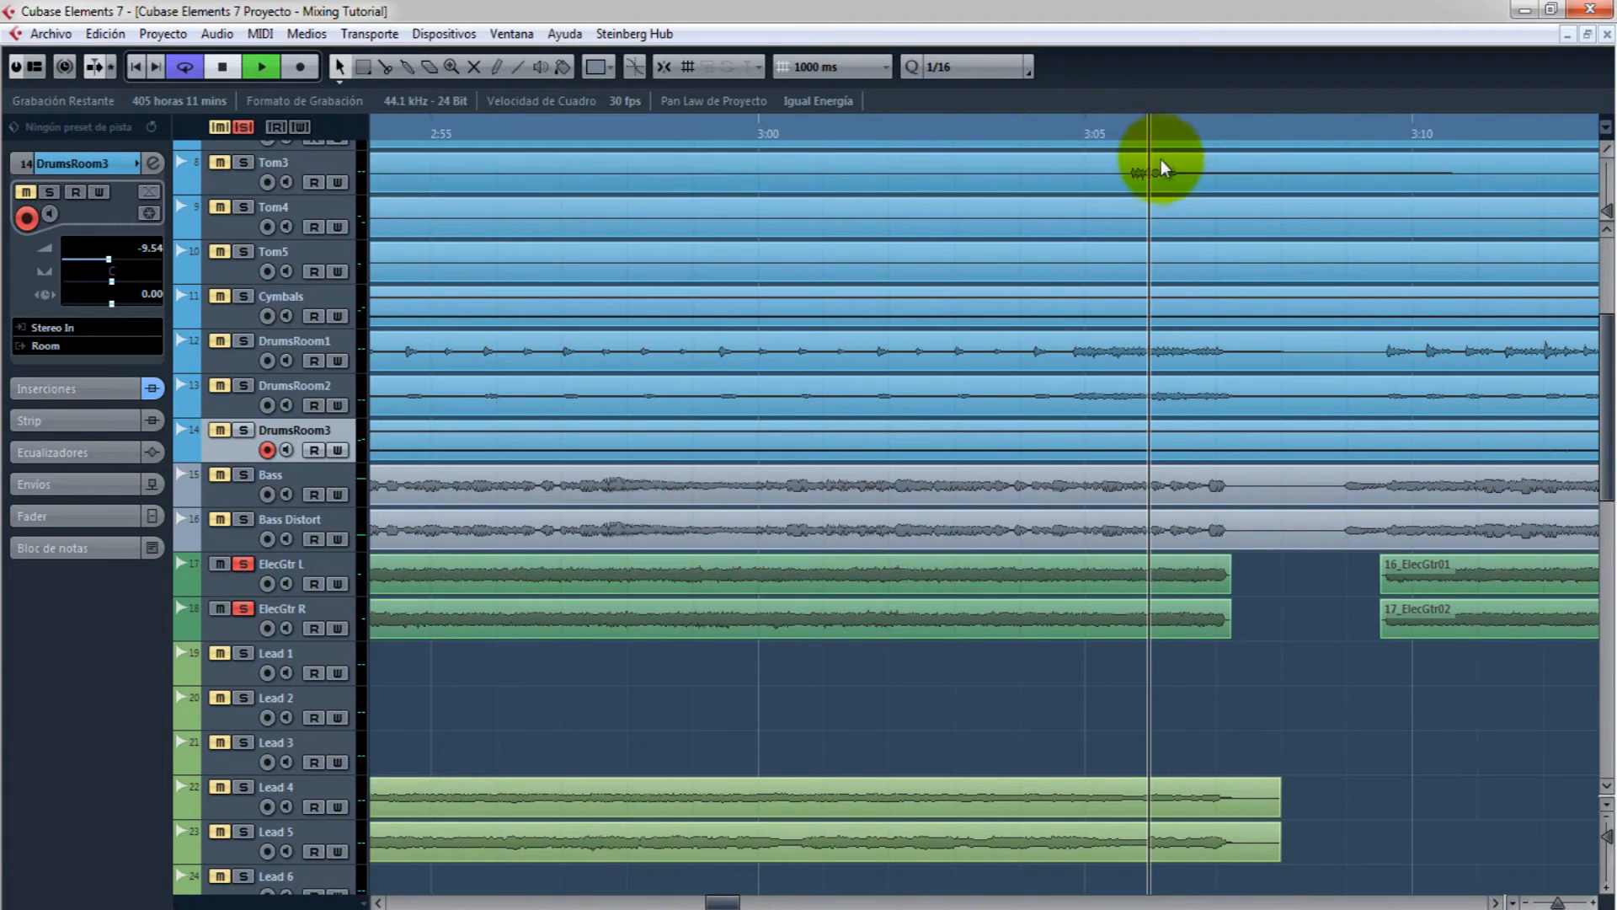
key(space)
click(1088, 150)
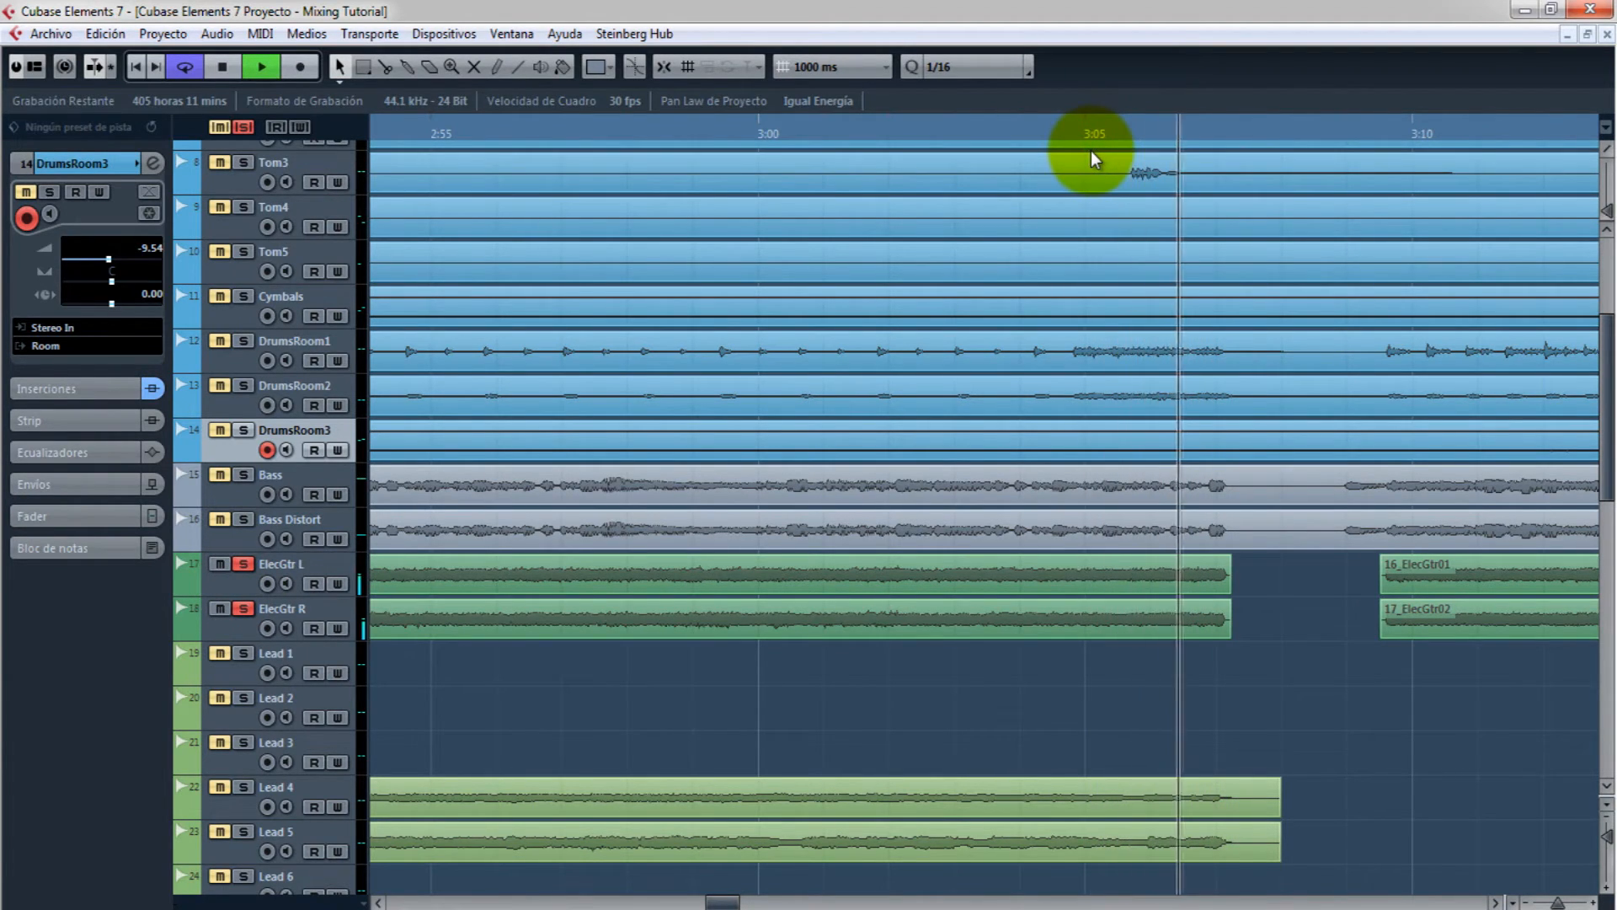
key(space)
- Examine the trimmed ends of the ElecGtr L and ElecGtr R clips closely, and clear all mutes and solos
key(h)
key(h)
key(h)
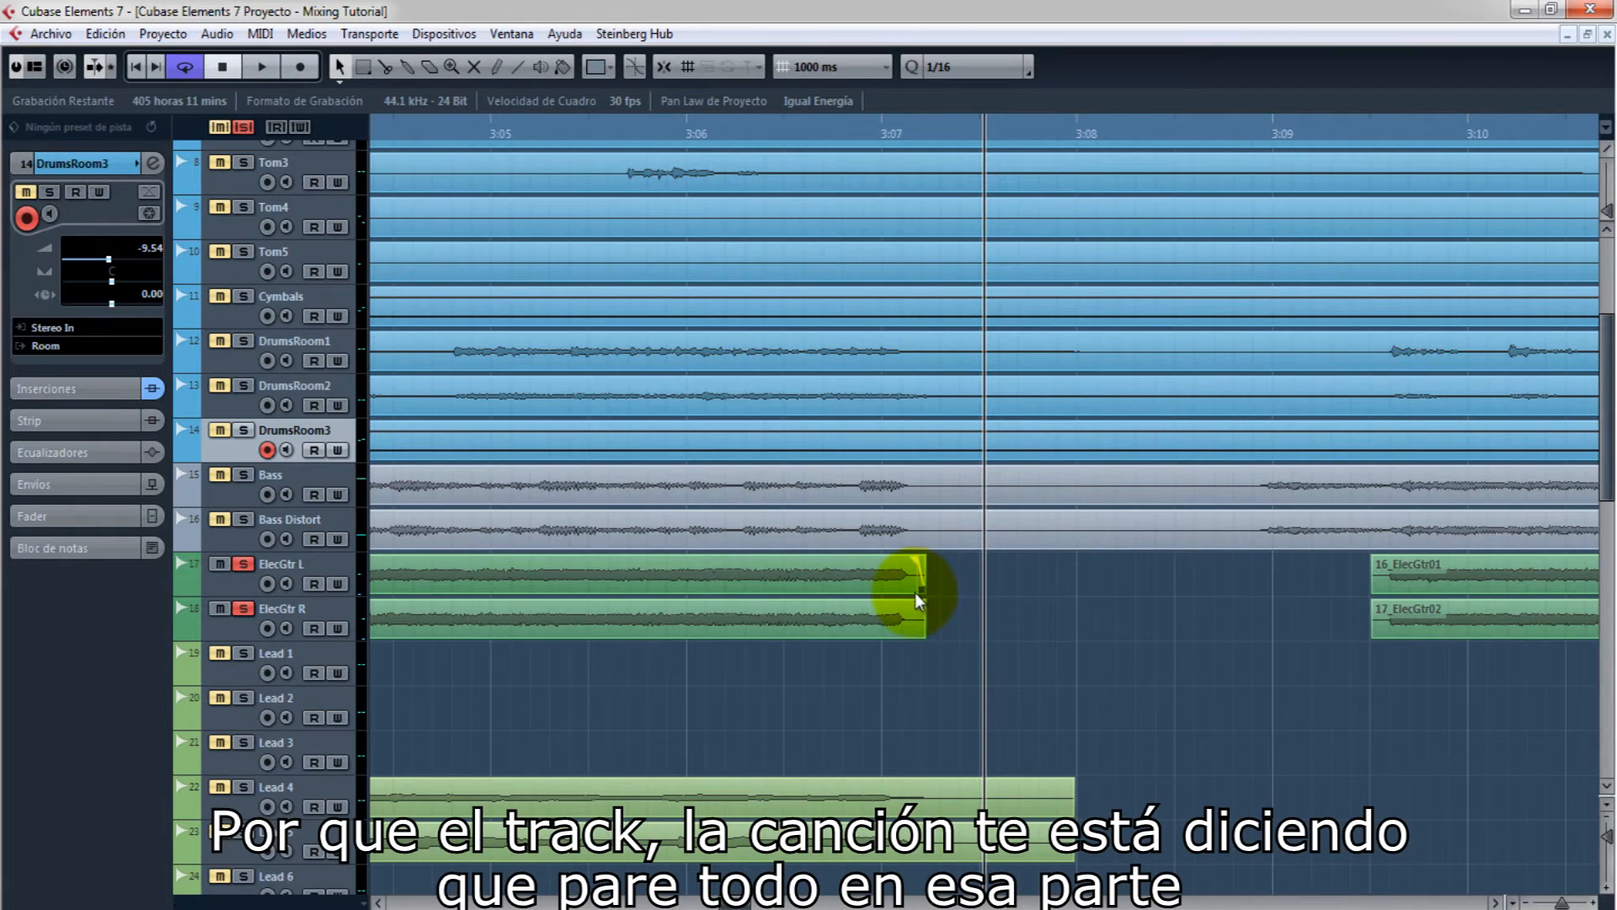
click(219, 126)
click(244, 127)
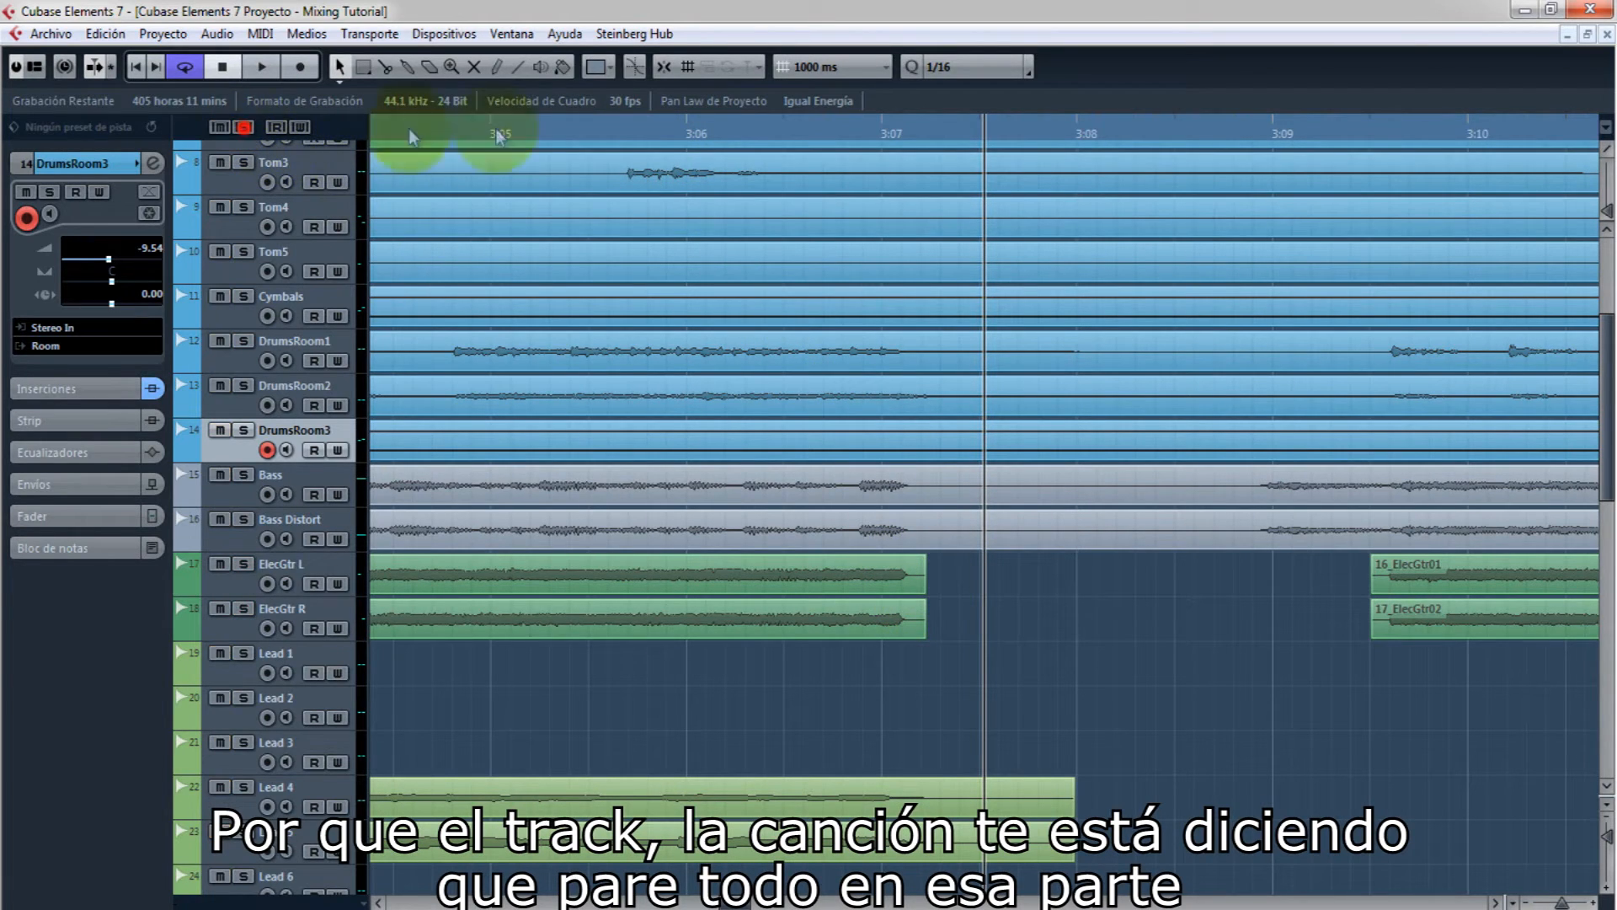
- Play the full mix twice, from about 3:05.6 and about 3:05.8, through the guitar stop
click(611, 128)
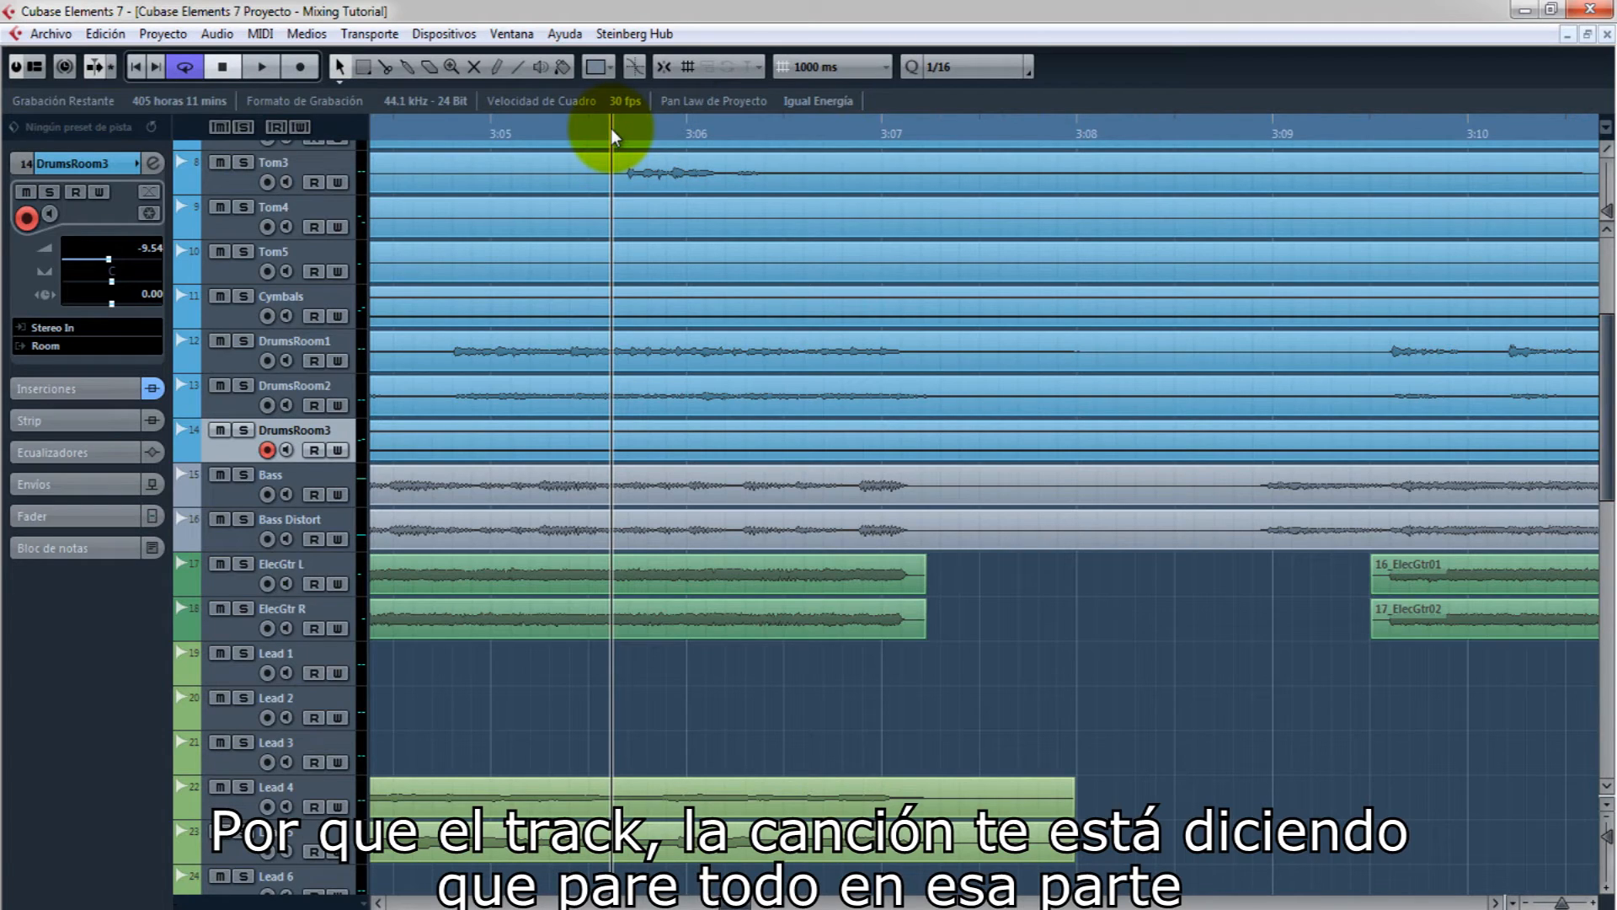
key(space)
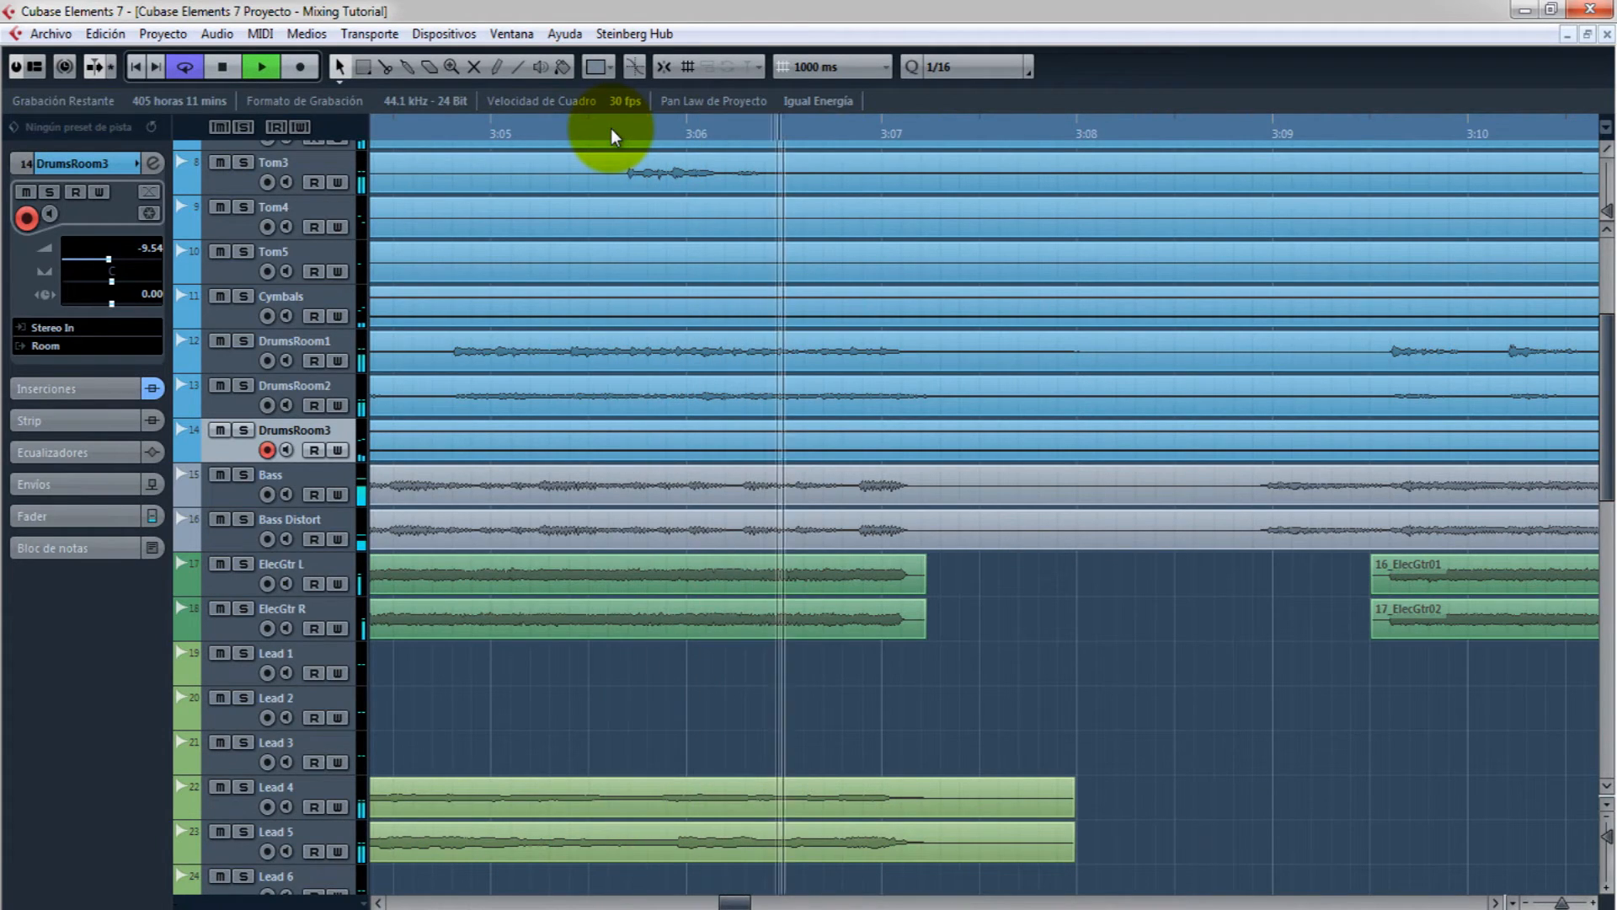
key(space)
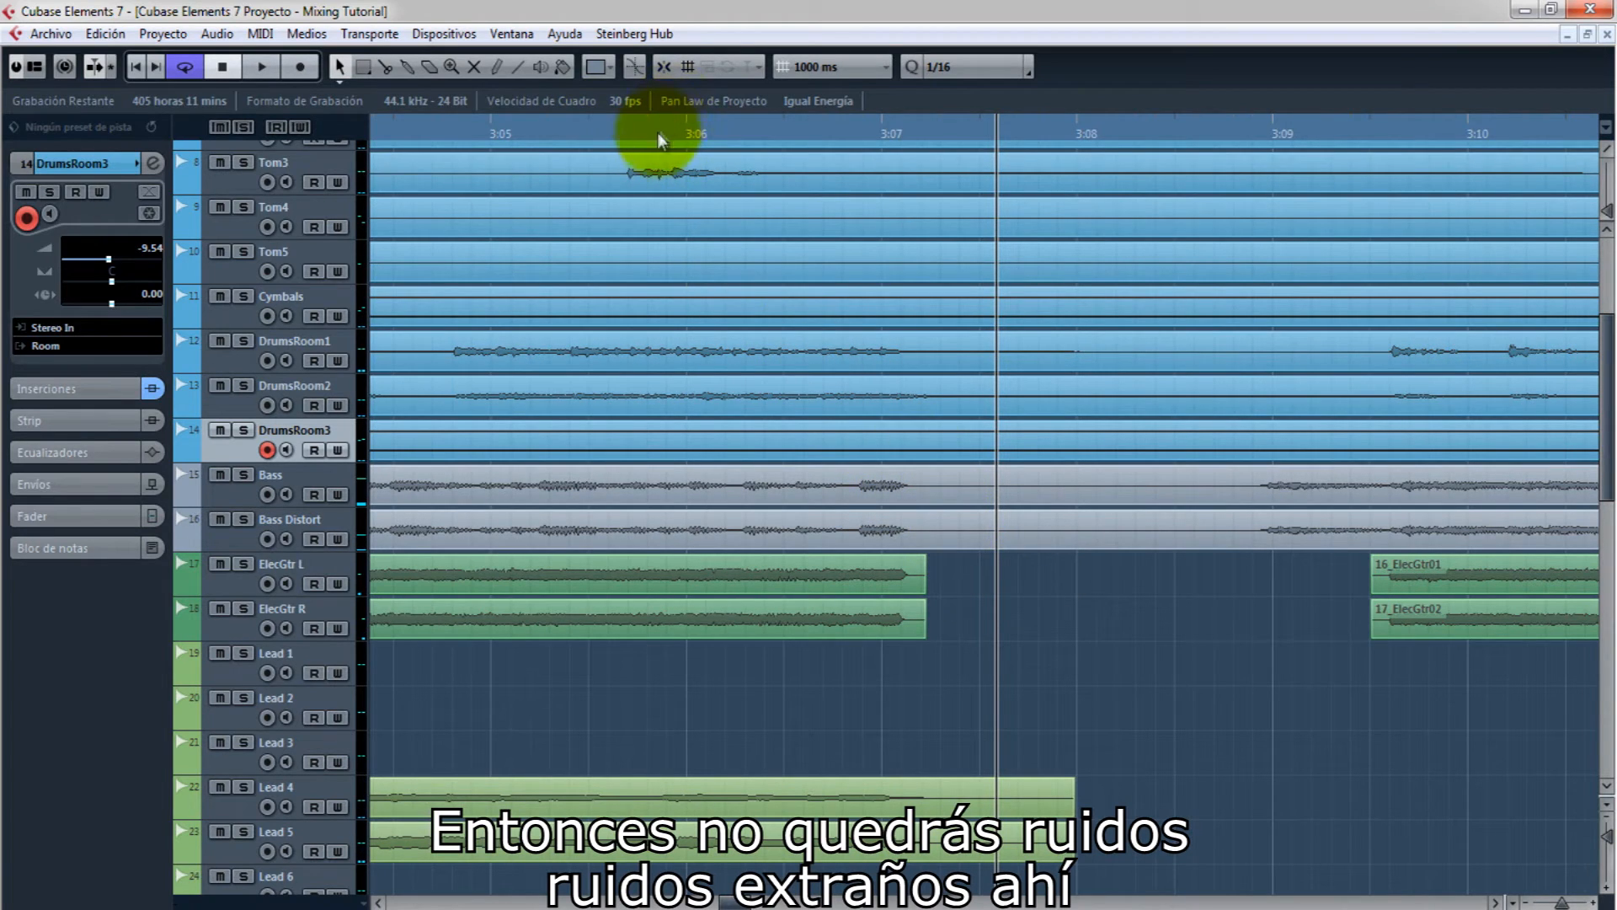
click(645, 129)
key(space)
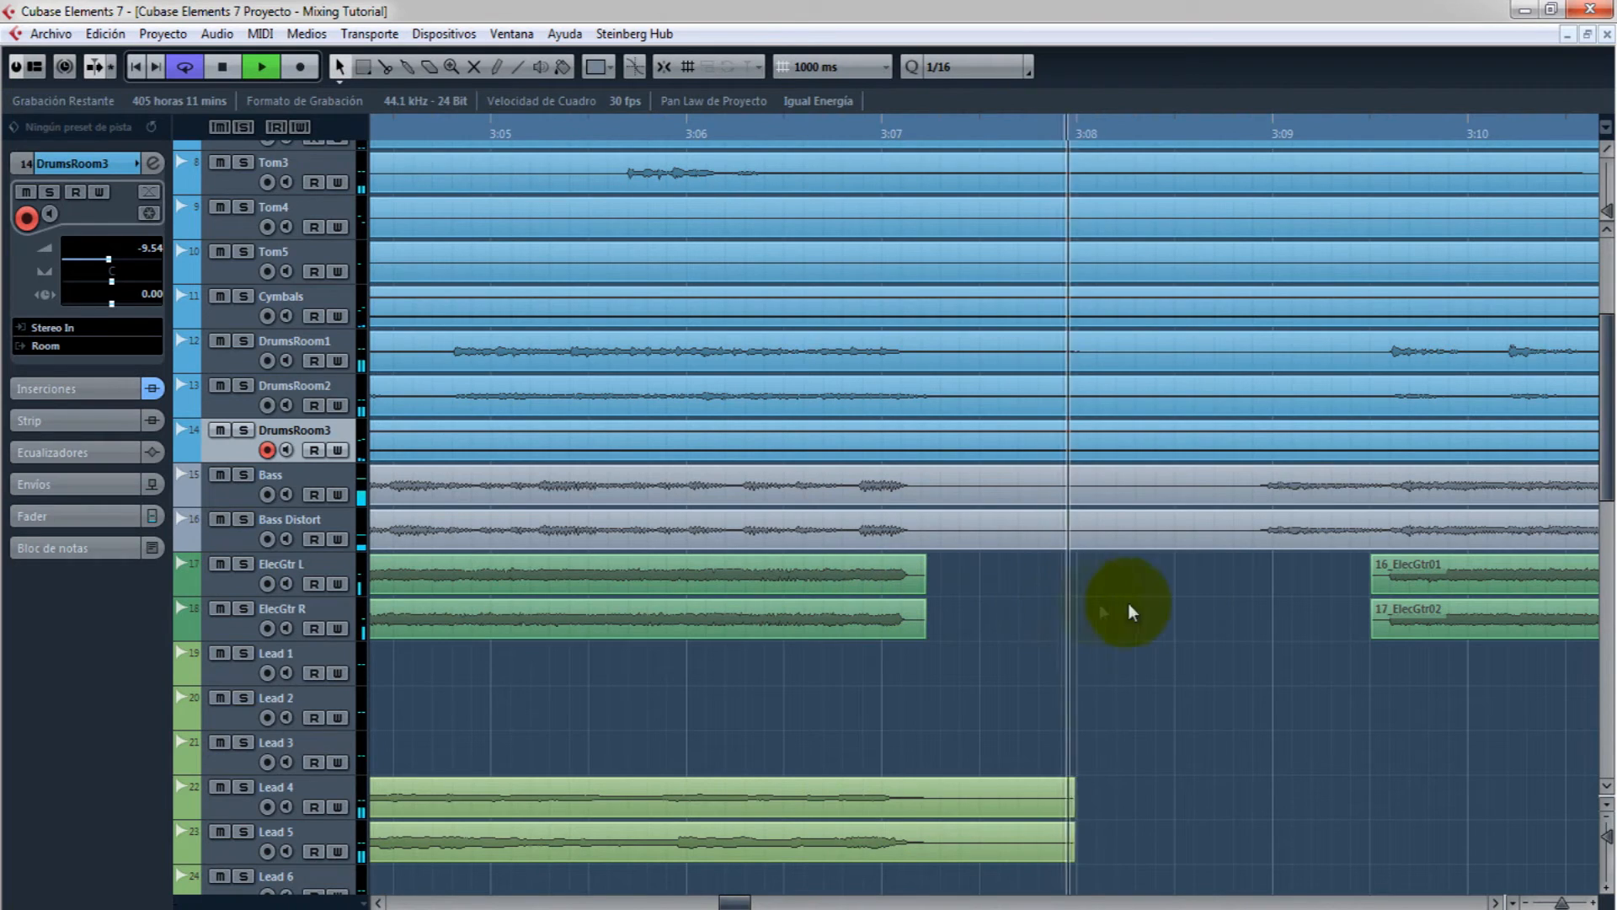
key(space)
- Select the guitar clips ending near 3:07, and trim the start of the following 16_ElecGtr01 and 17_ElecGtr02 clips to about 3:09.5
key(g)
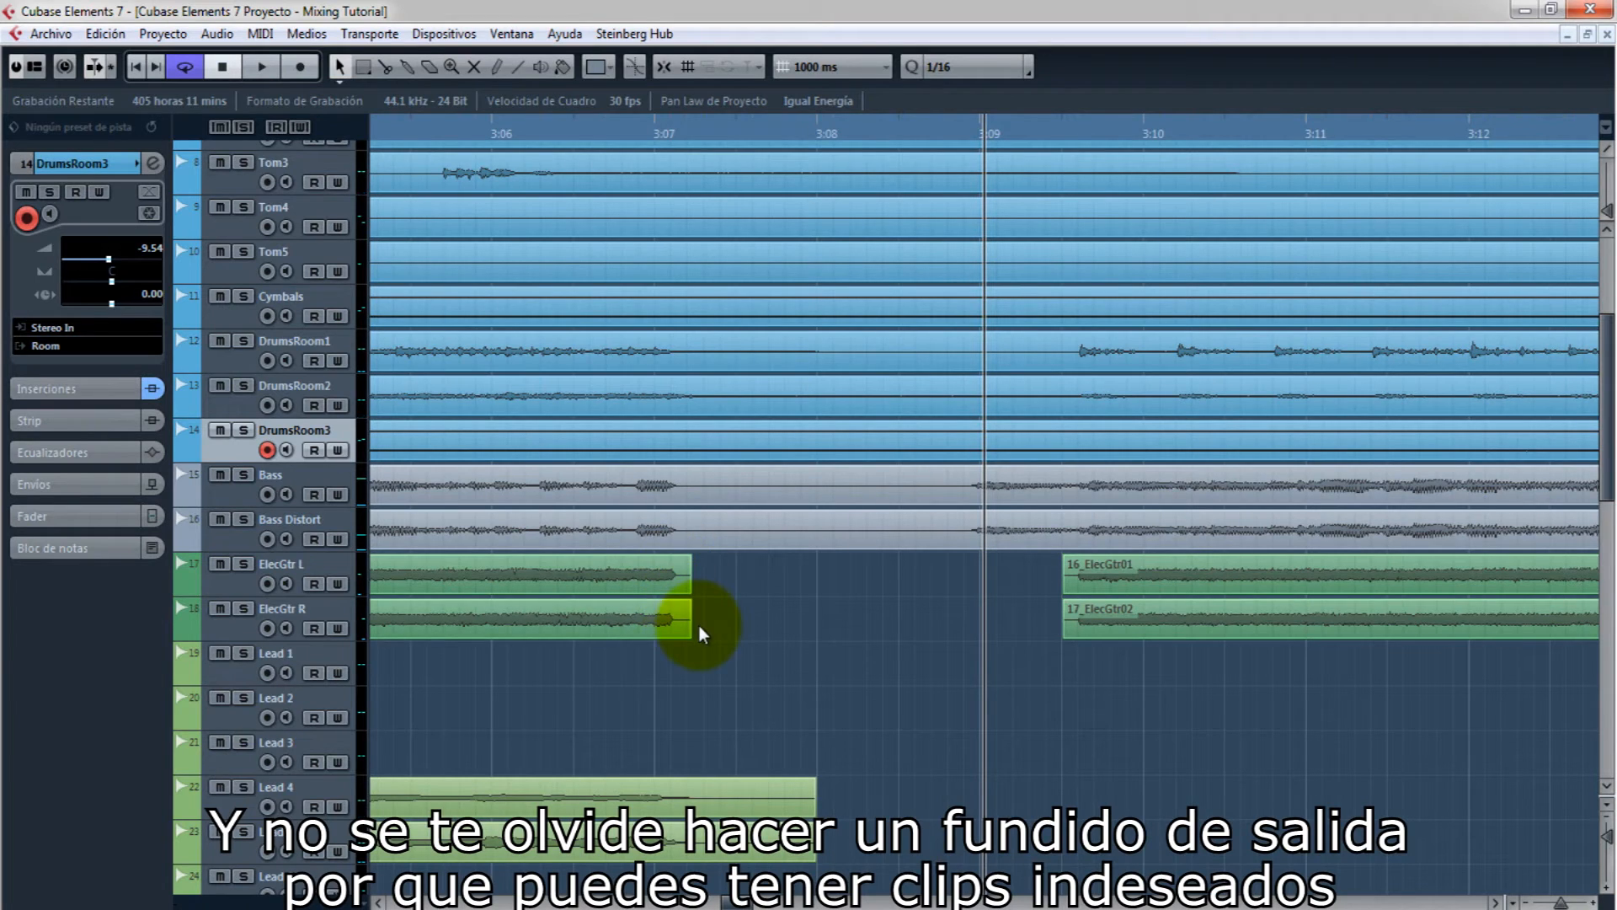
click(681, 579)
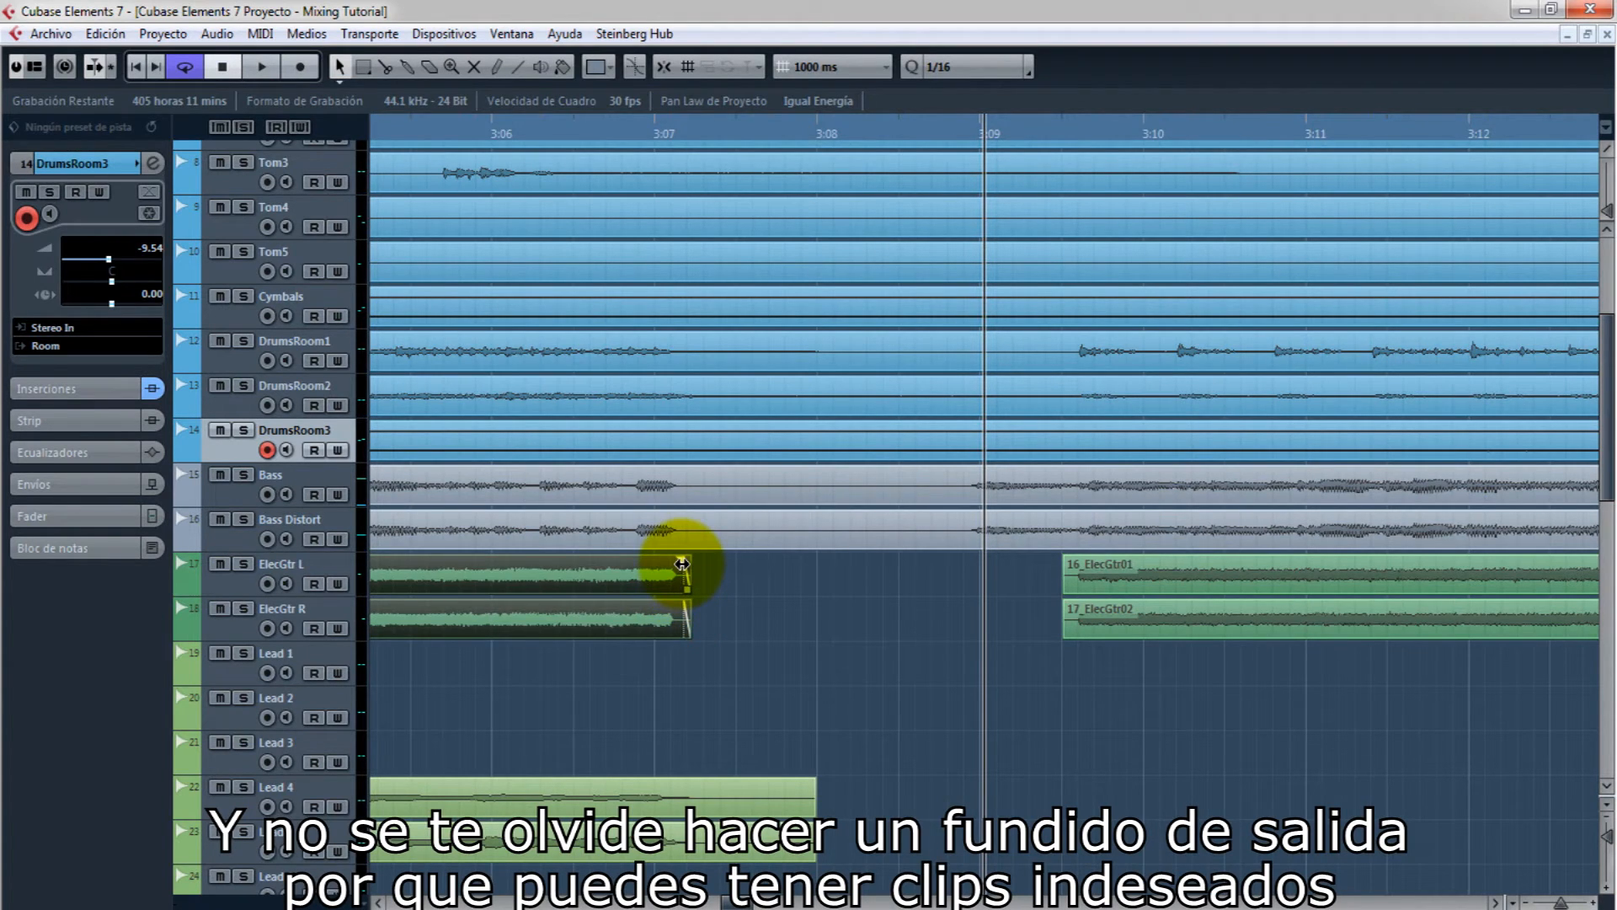
mouse_move(1047, 567)
mouse_down()
mouse_move(1084, 623)
mouse_move(1063, 588)
mouse_up()
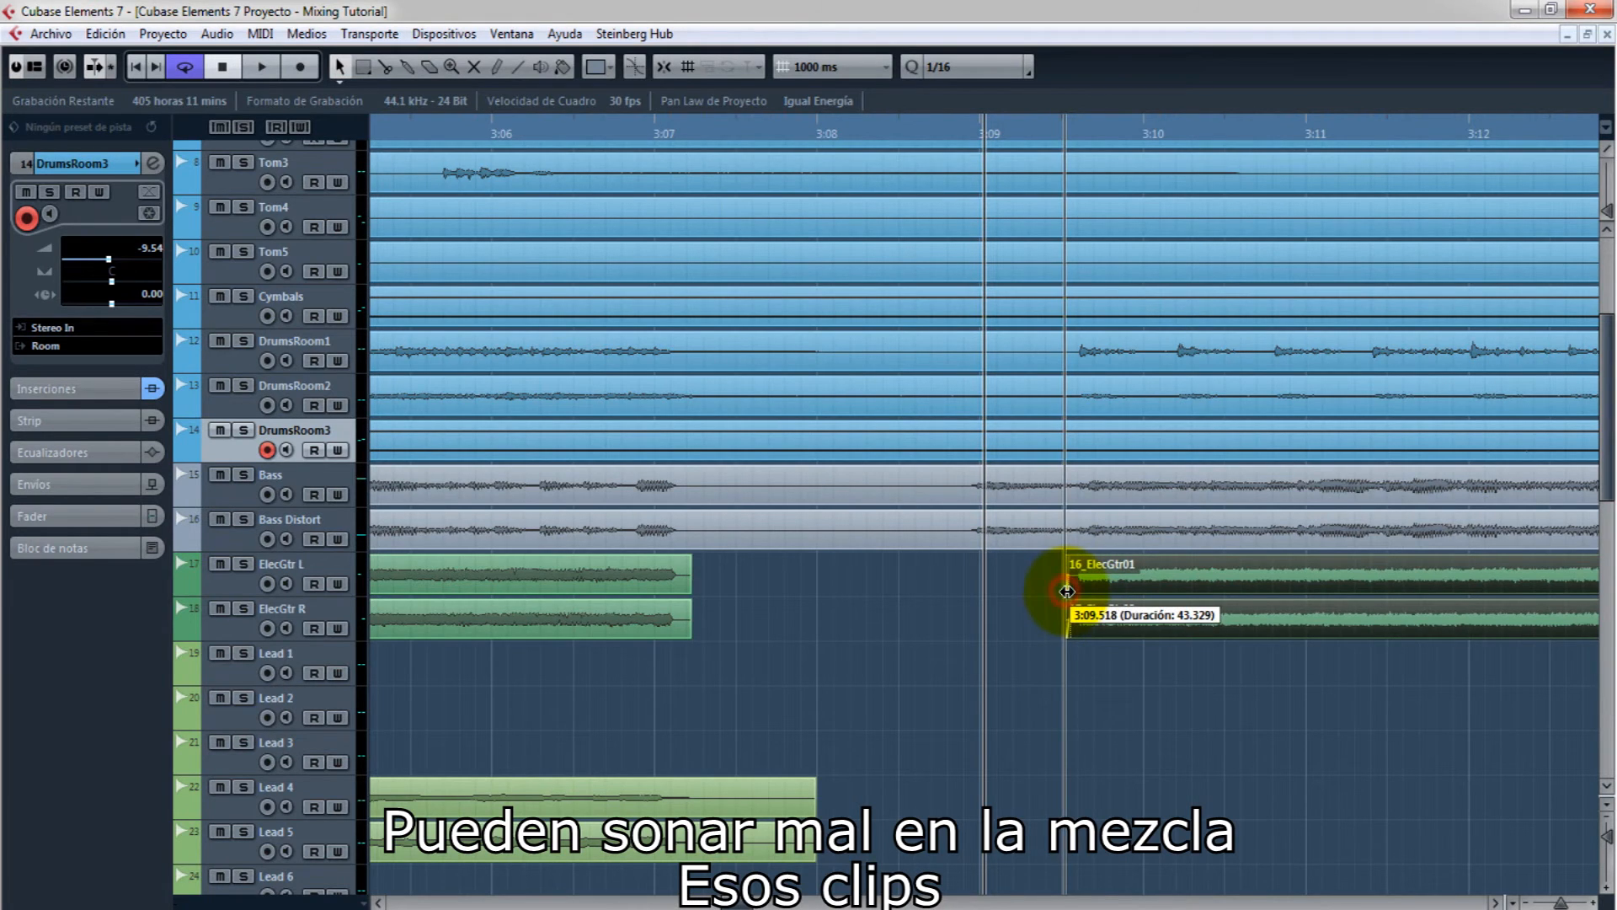
- Set the fade-in at the start of the trimmed 16_ElecGtr01 and 17_ElecGtr02 clips to about 0.011 s
key(h)
key(h)
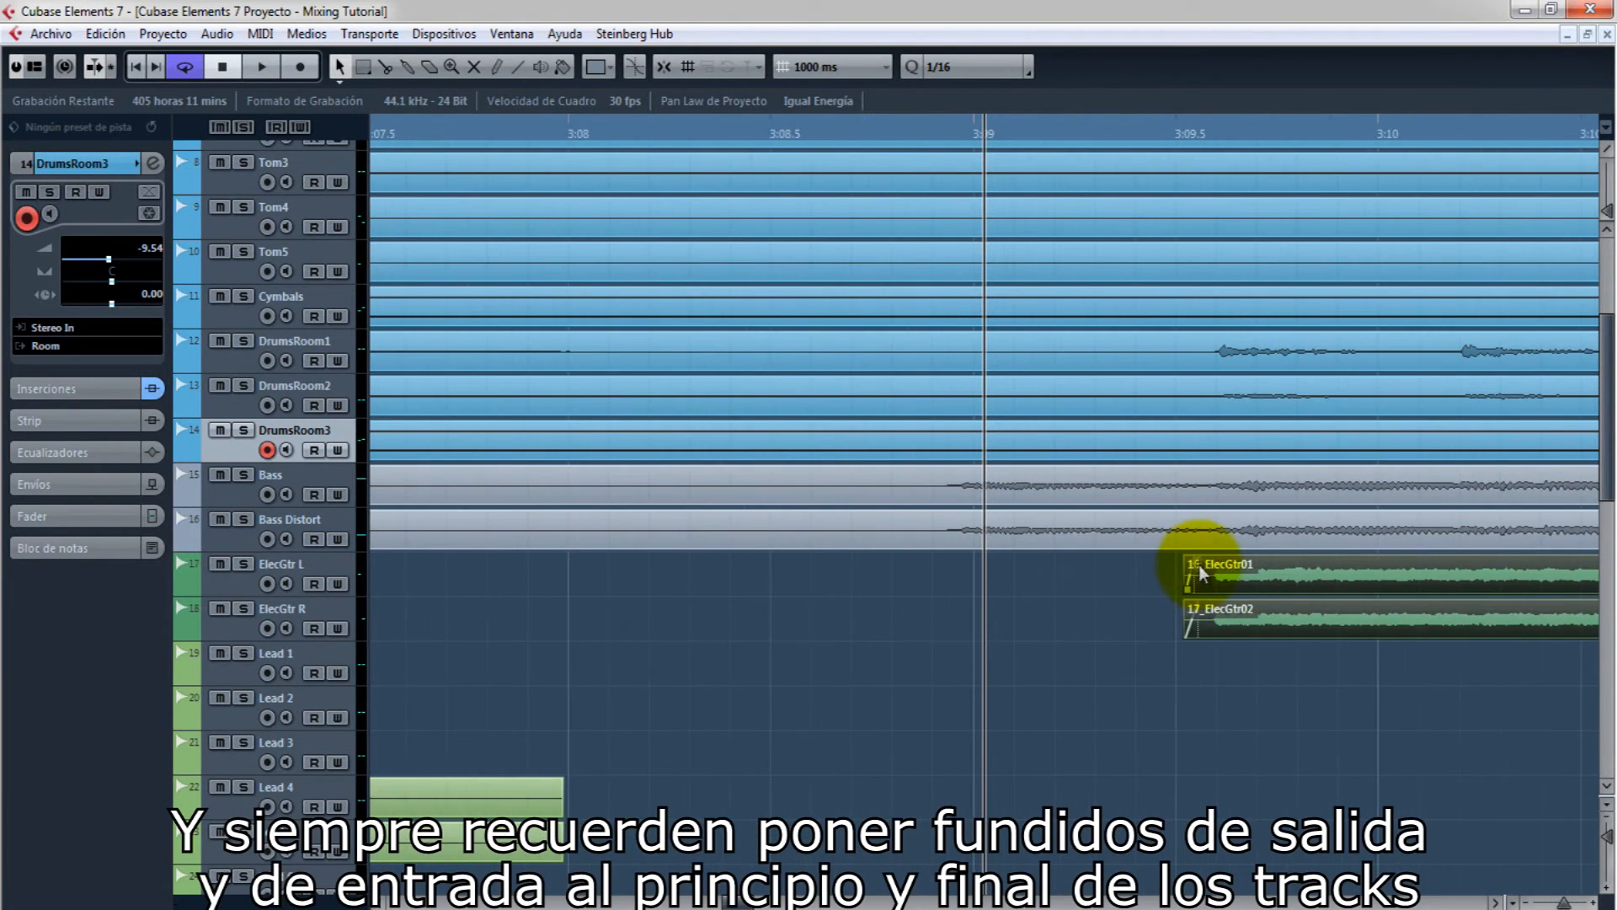
drag(1202, 559, 1196, 559)
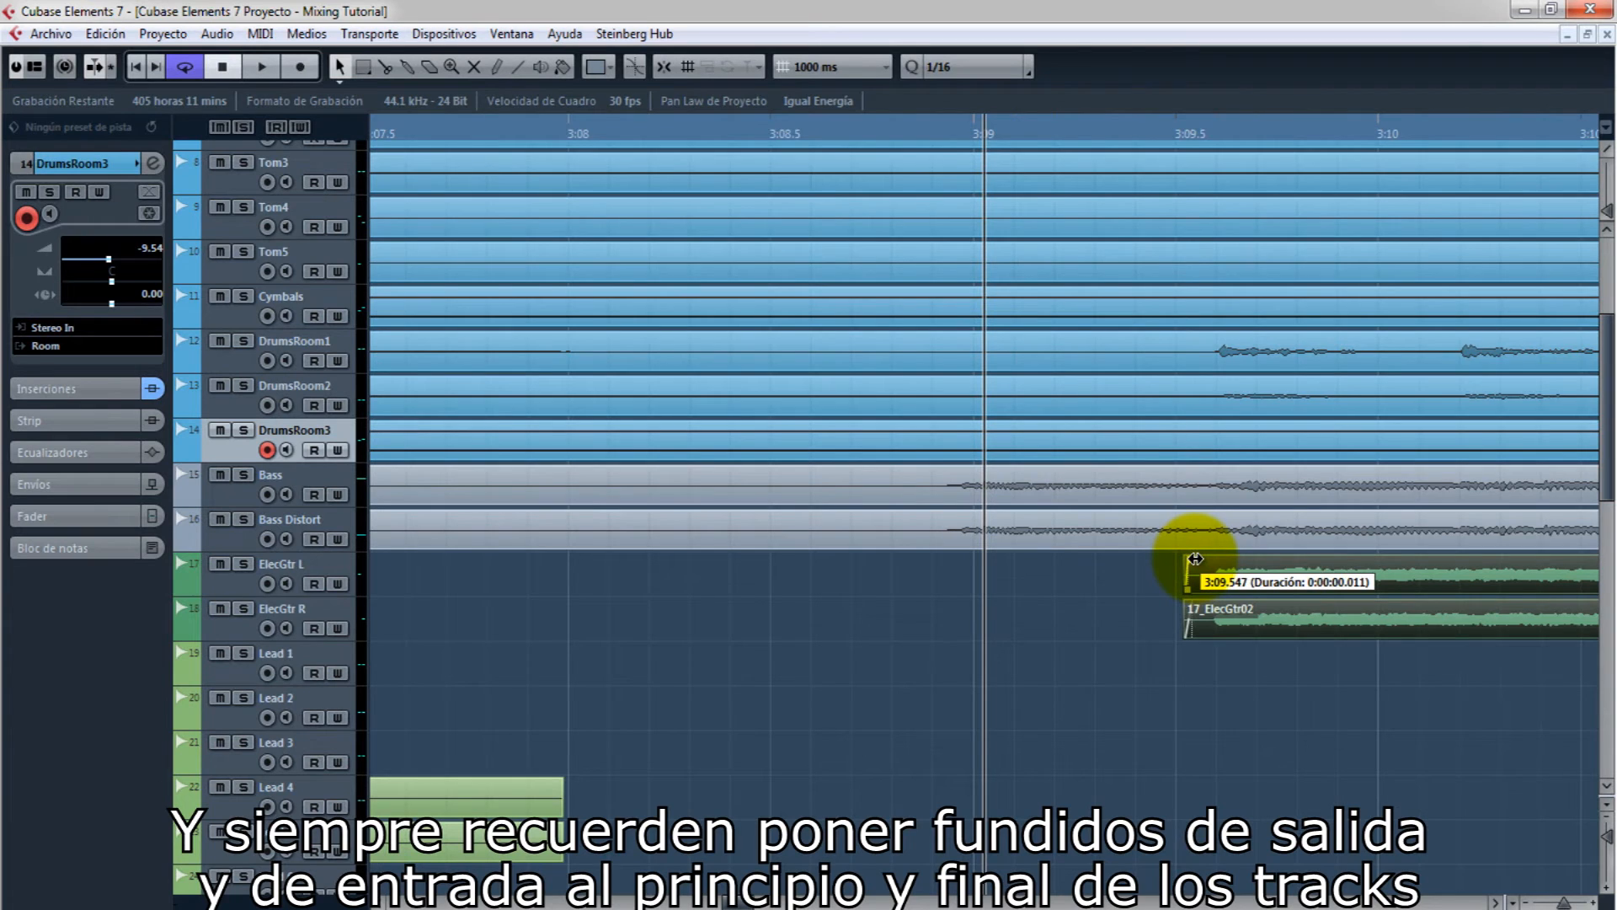
key(g)
key(g)
key(g)
key(g)
key(g)
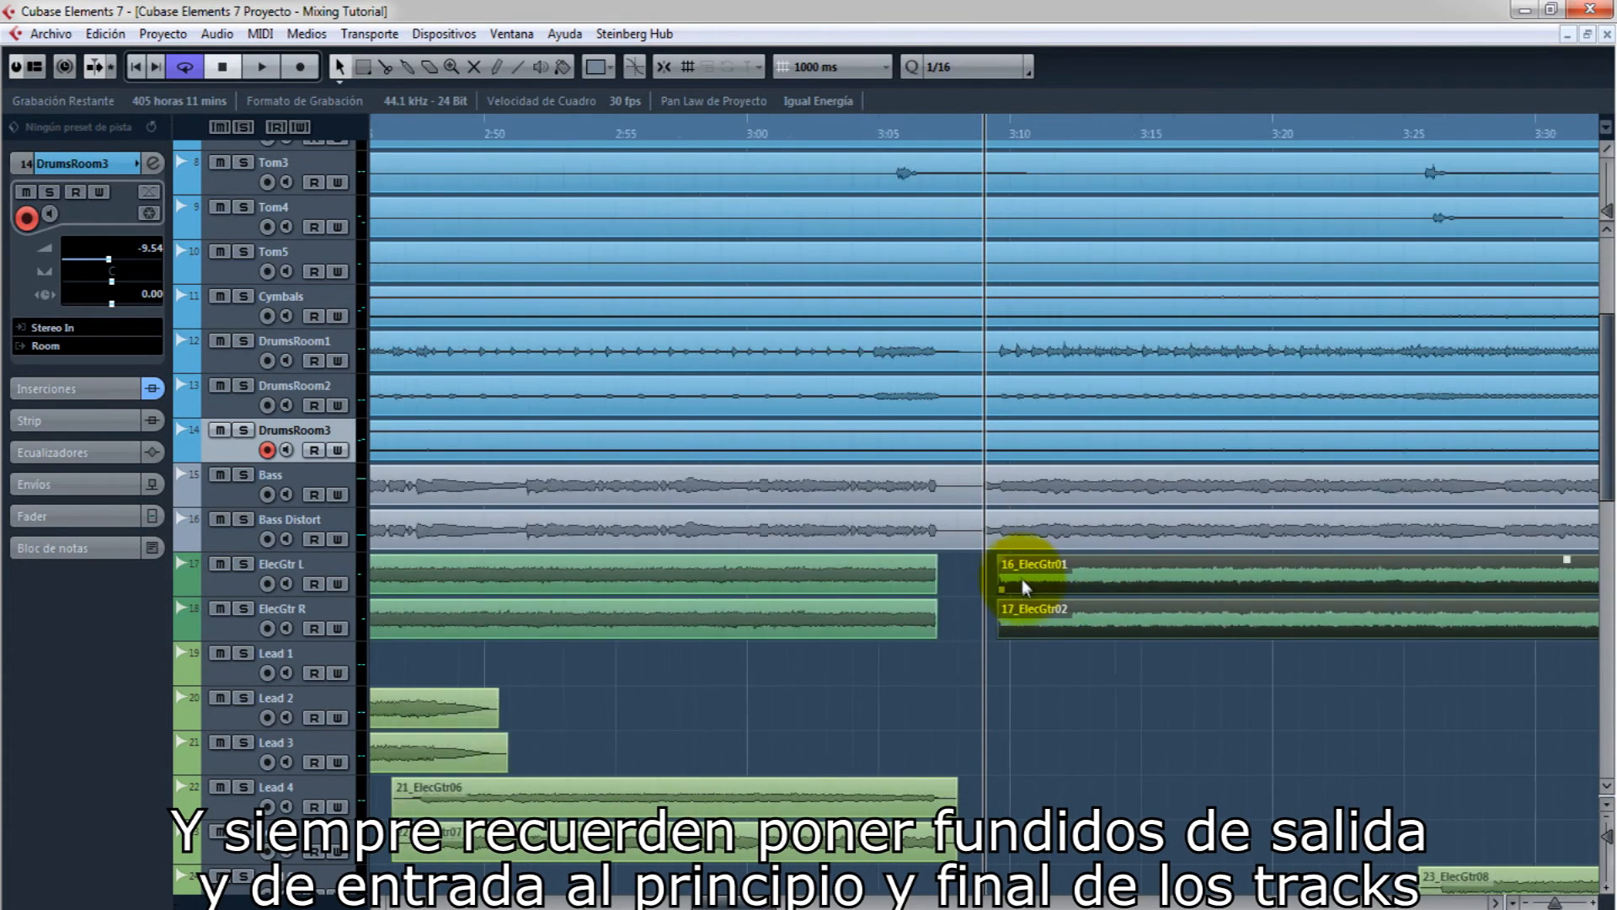
- Look over the clip layout across the song, from the vocal tracks up to the drums and back down to the guitars
key(g)
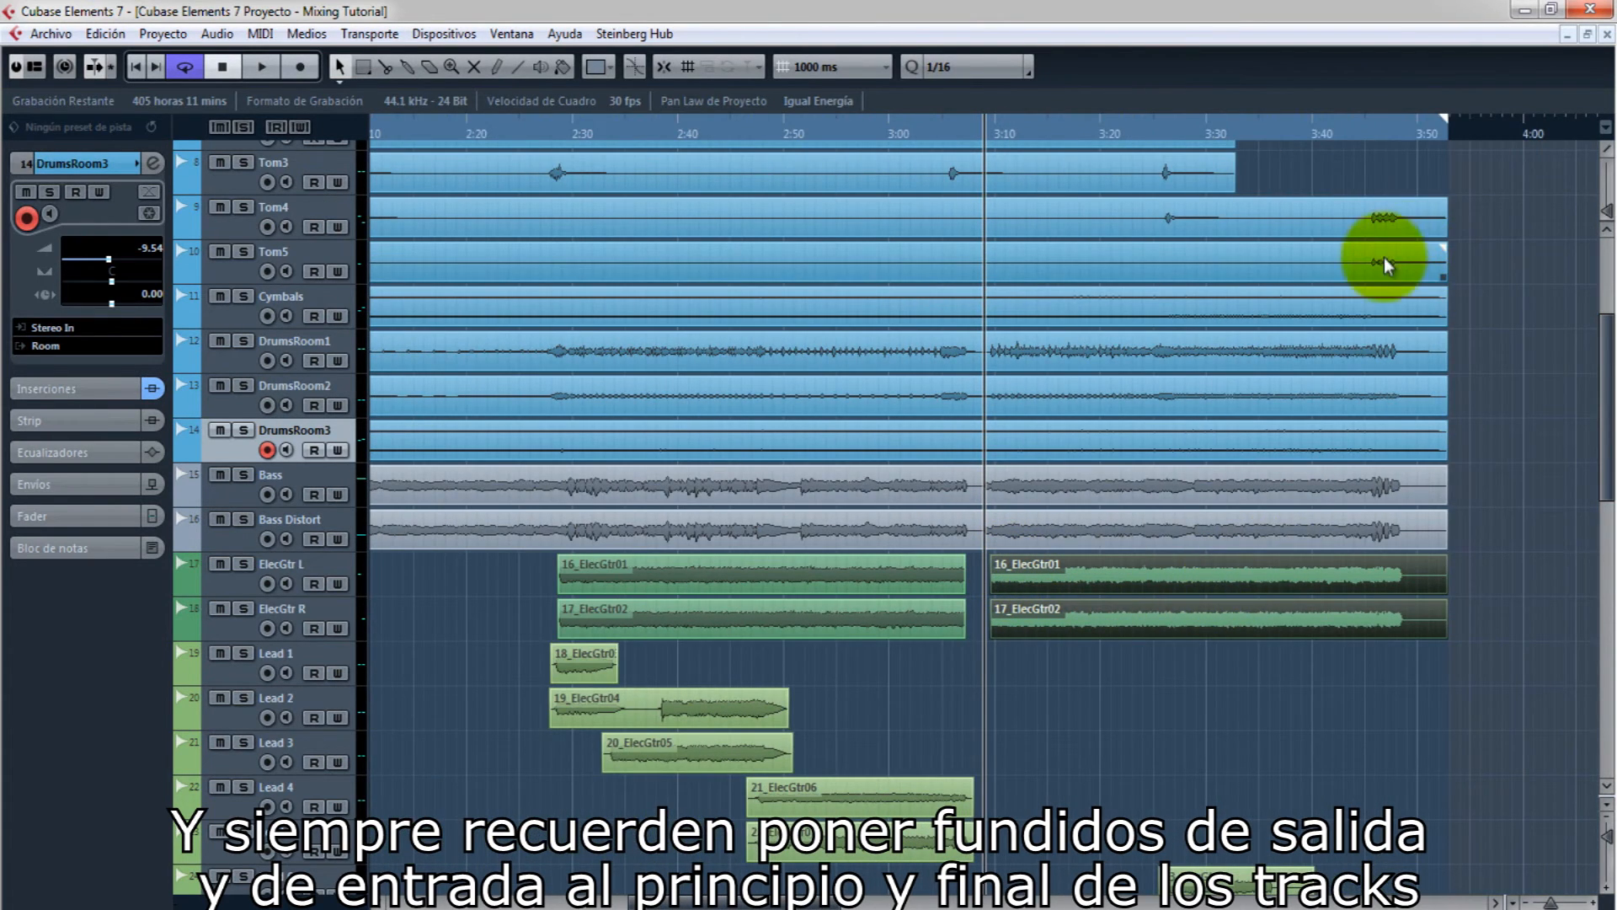
key(g)
scroll(1278, 350, down, 10)
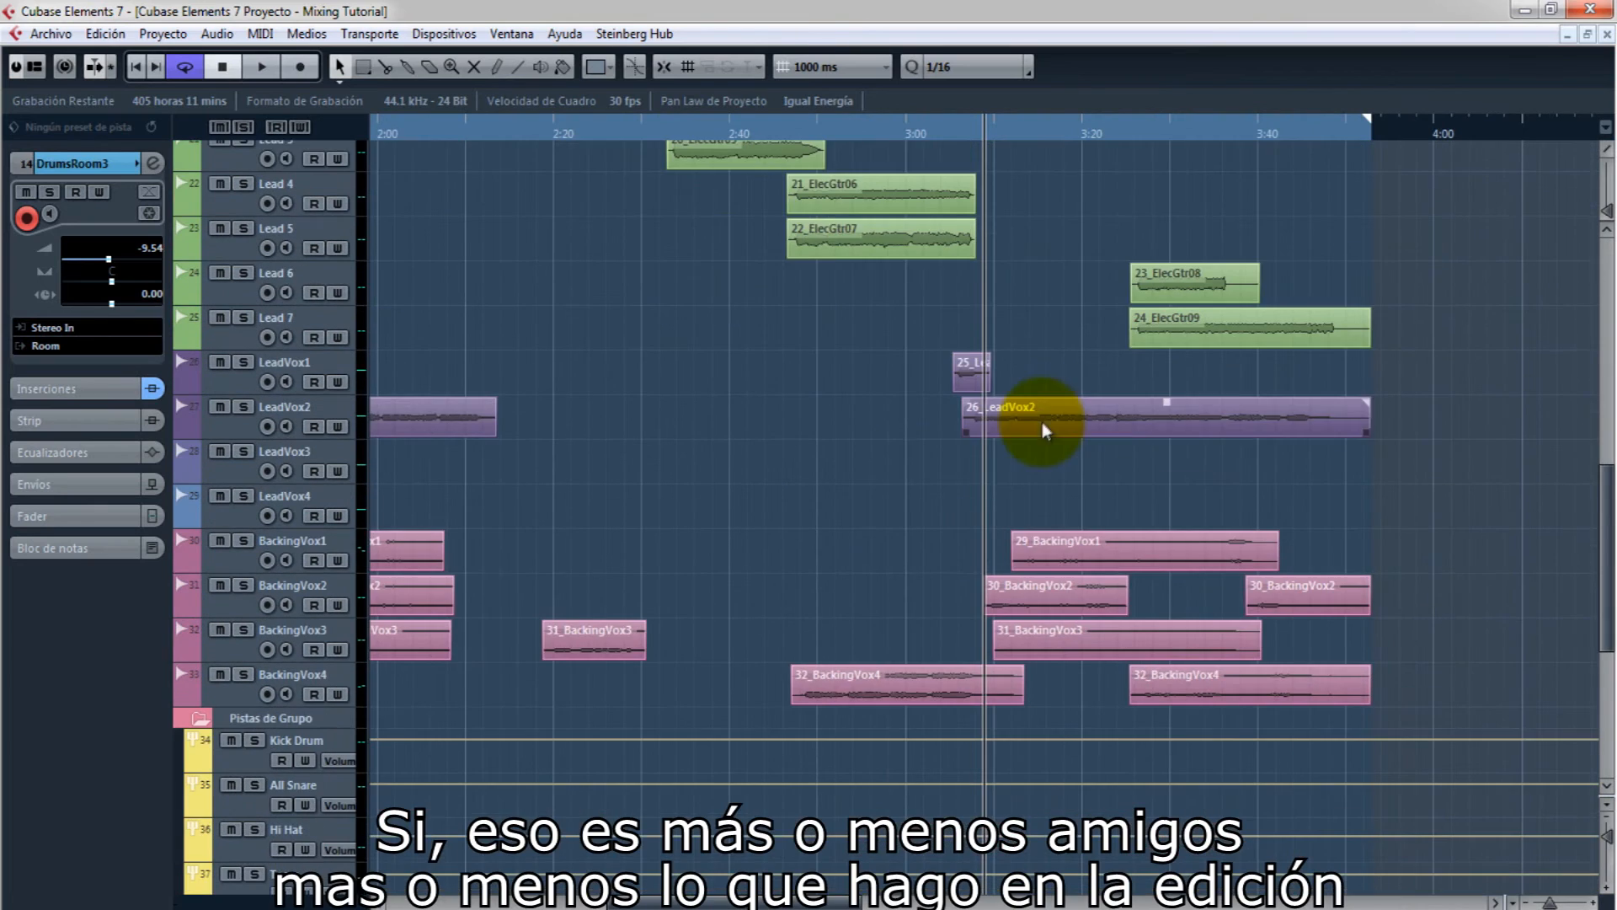
key(g)
key(g)
key(g)
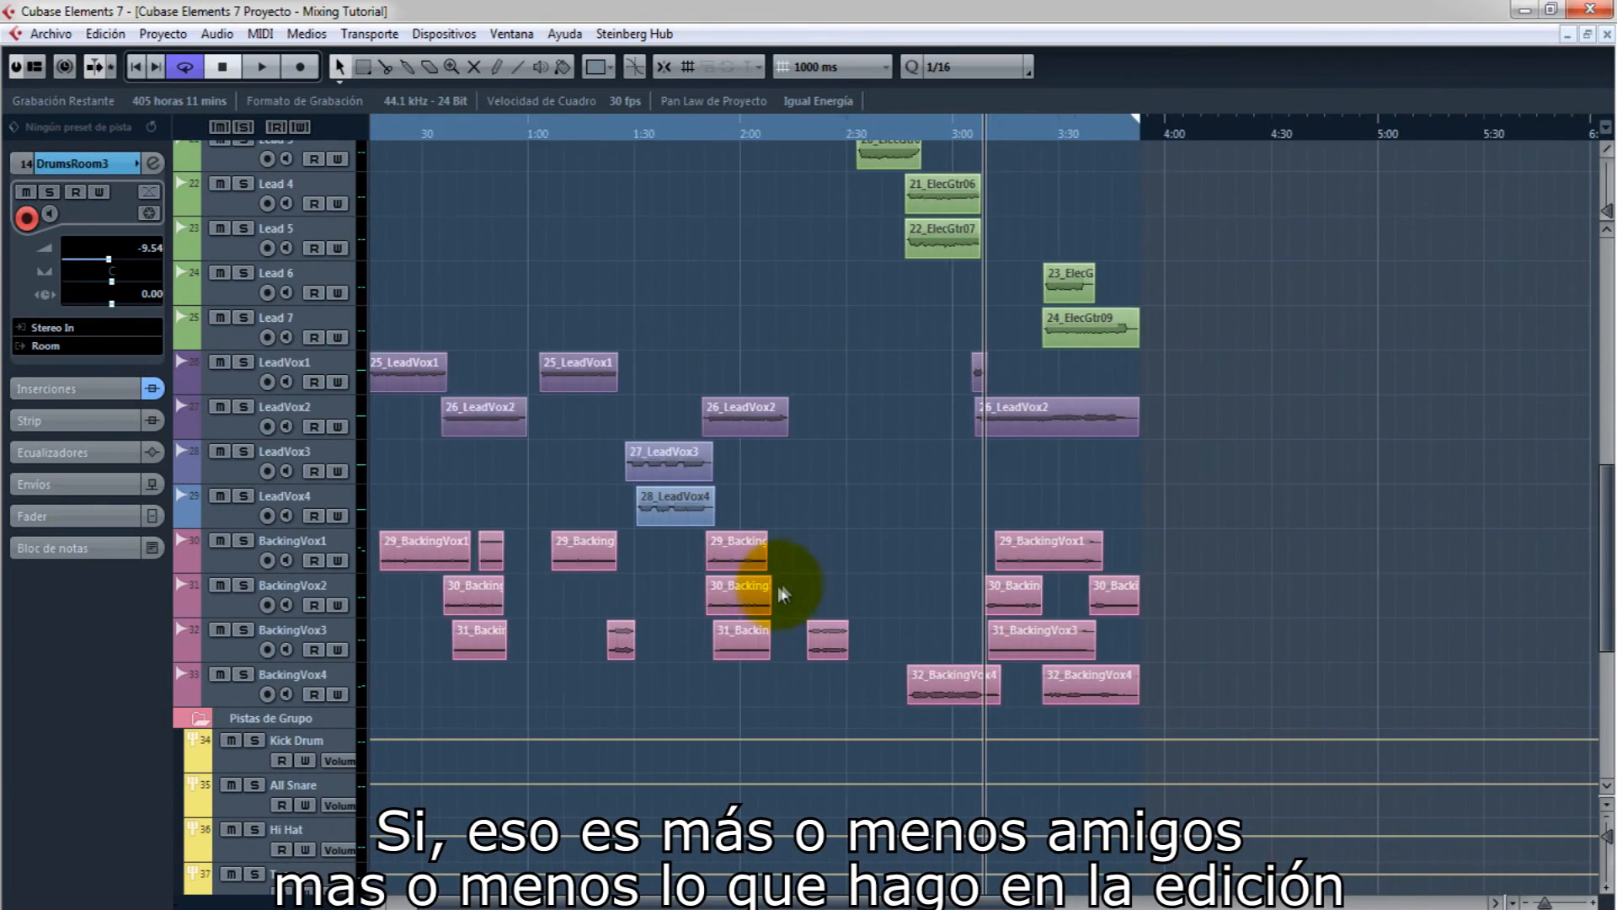
scroll(771, 588, up, 10)
scroll(771, 588, up, 10)
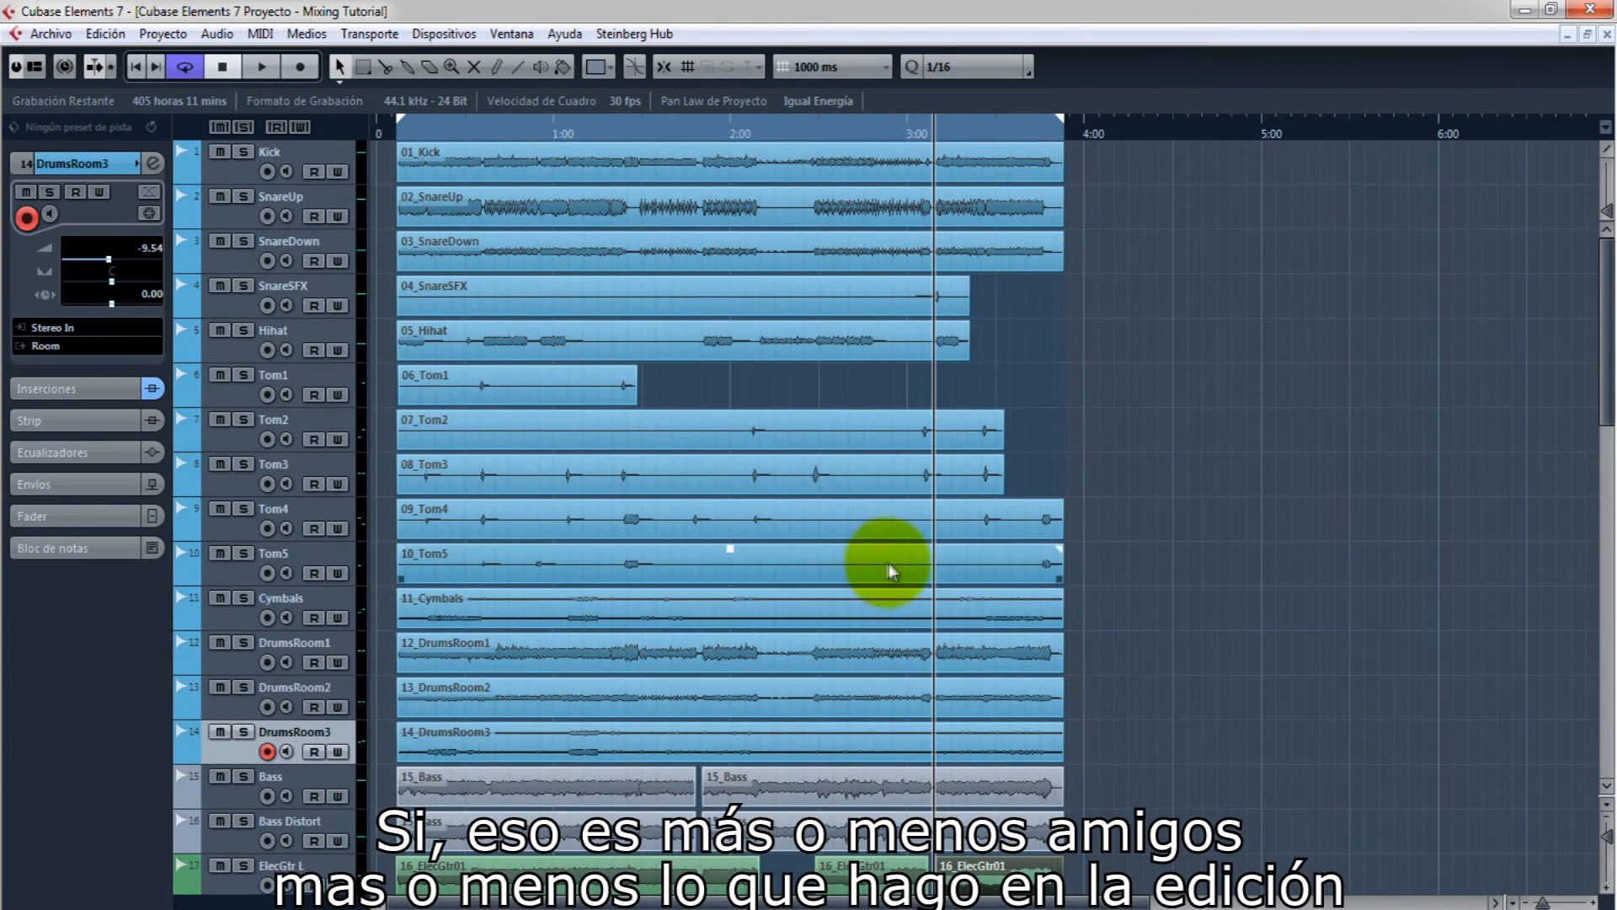
scroll(1066, 625, down, 13)
scroll(1061, 624, down, 3)
- Examine the timing of the lead and backing vocal clips around 3:05, and place the playback cursor just before 3:05
key(h)
key(h)
key(h)
key(h)
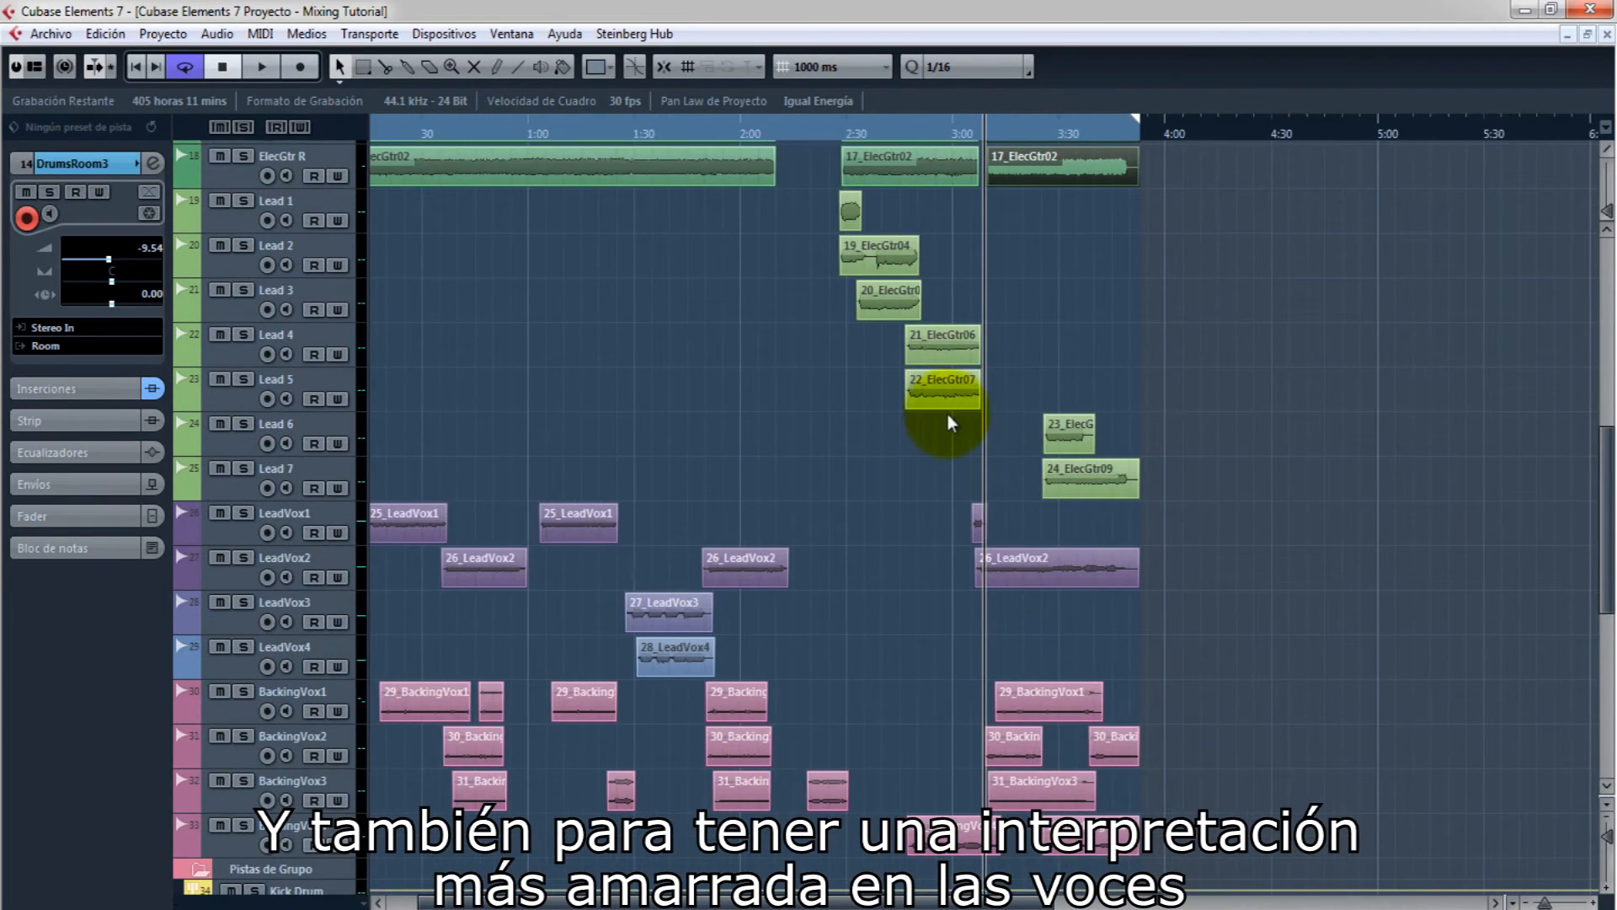
key(g)
key(g)
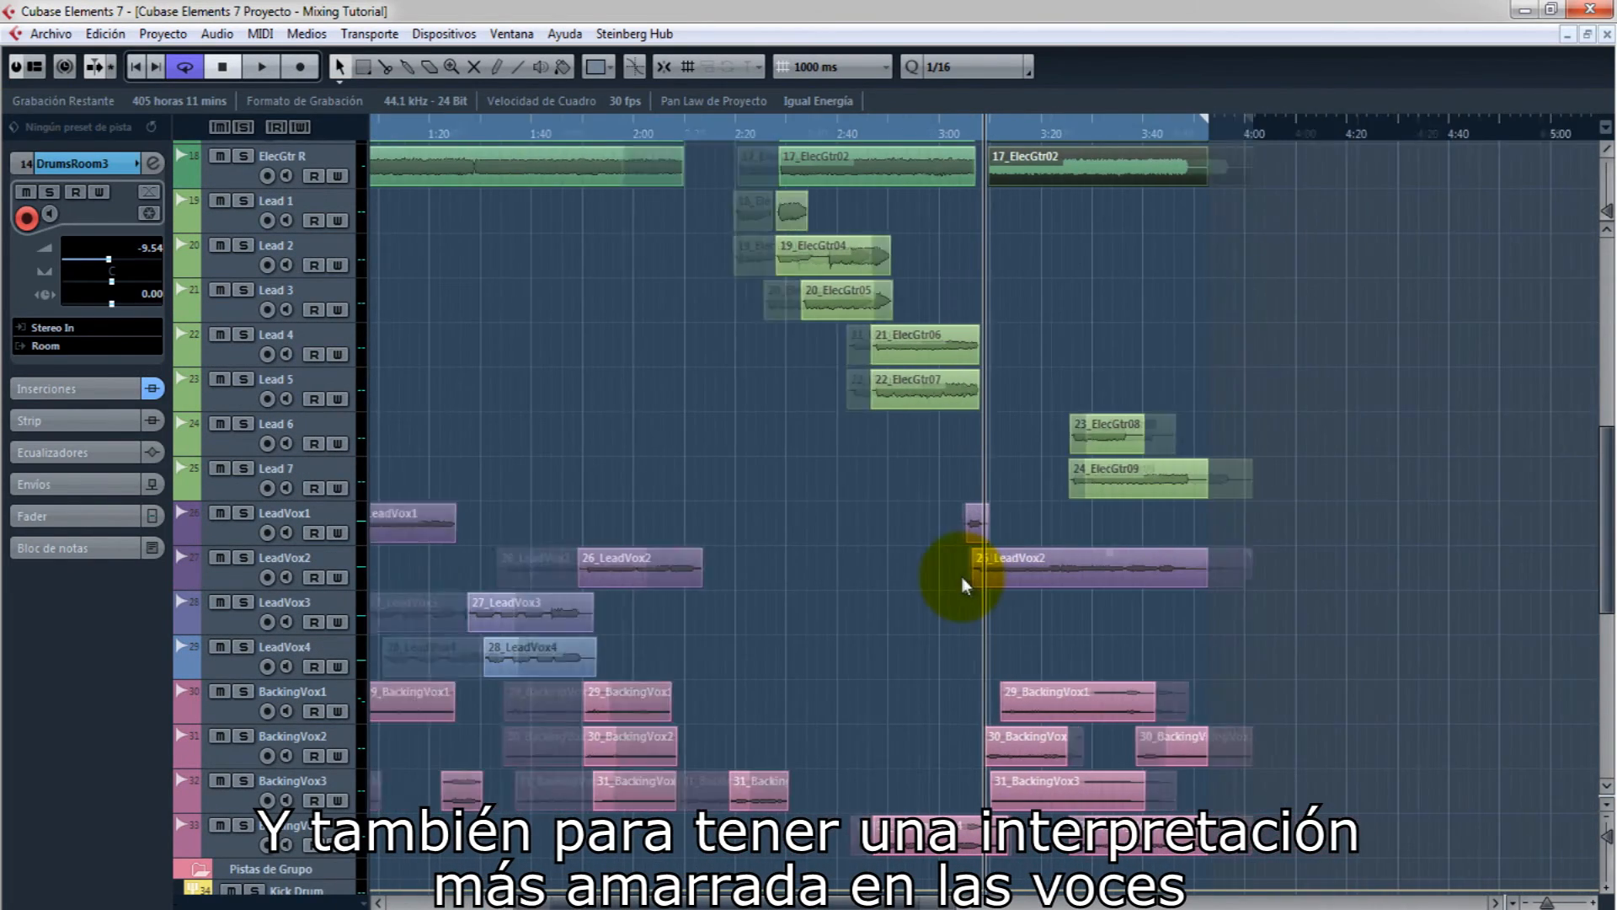
key(h)
key(h)
key(h)
key(h)
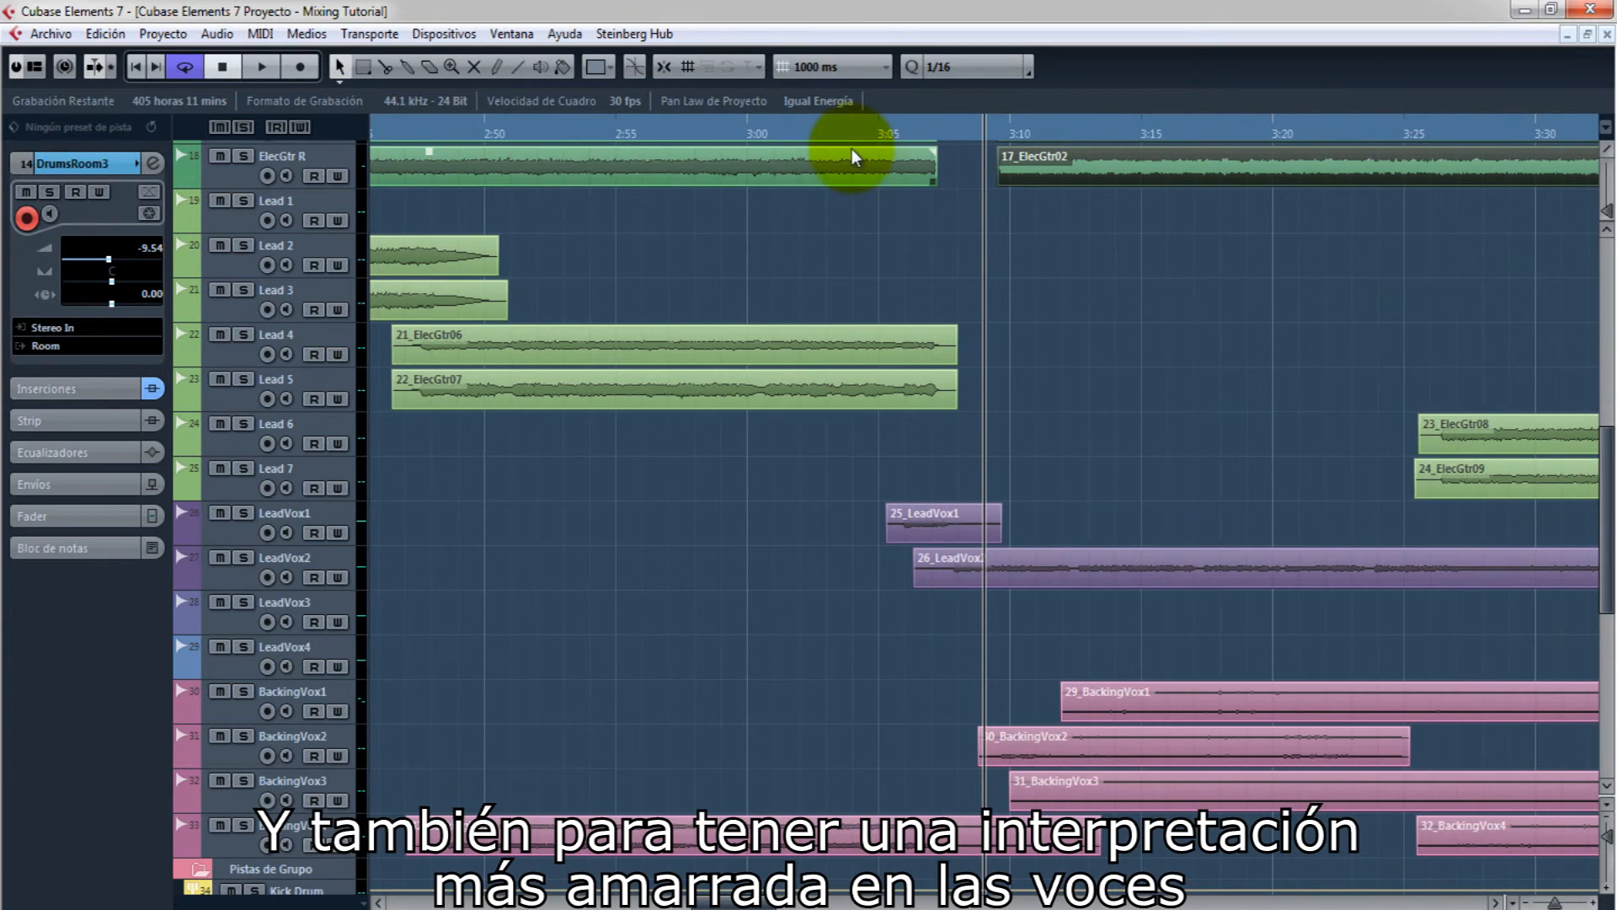
key(h)
key(h)
key(h)
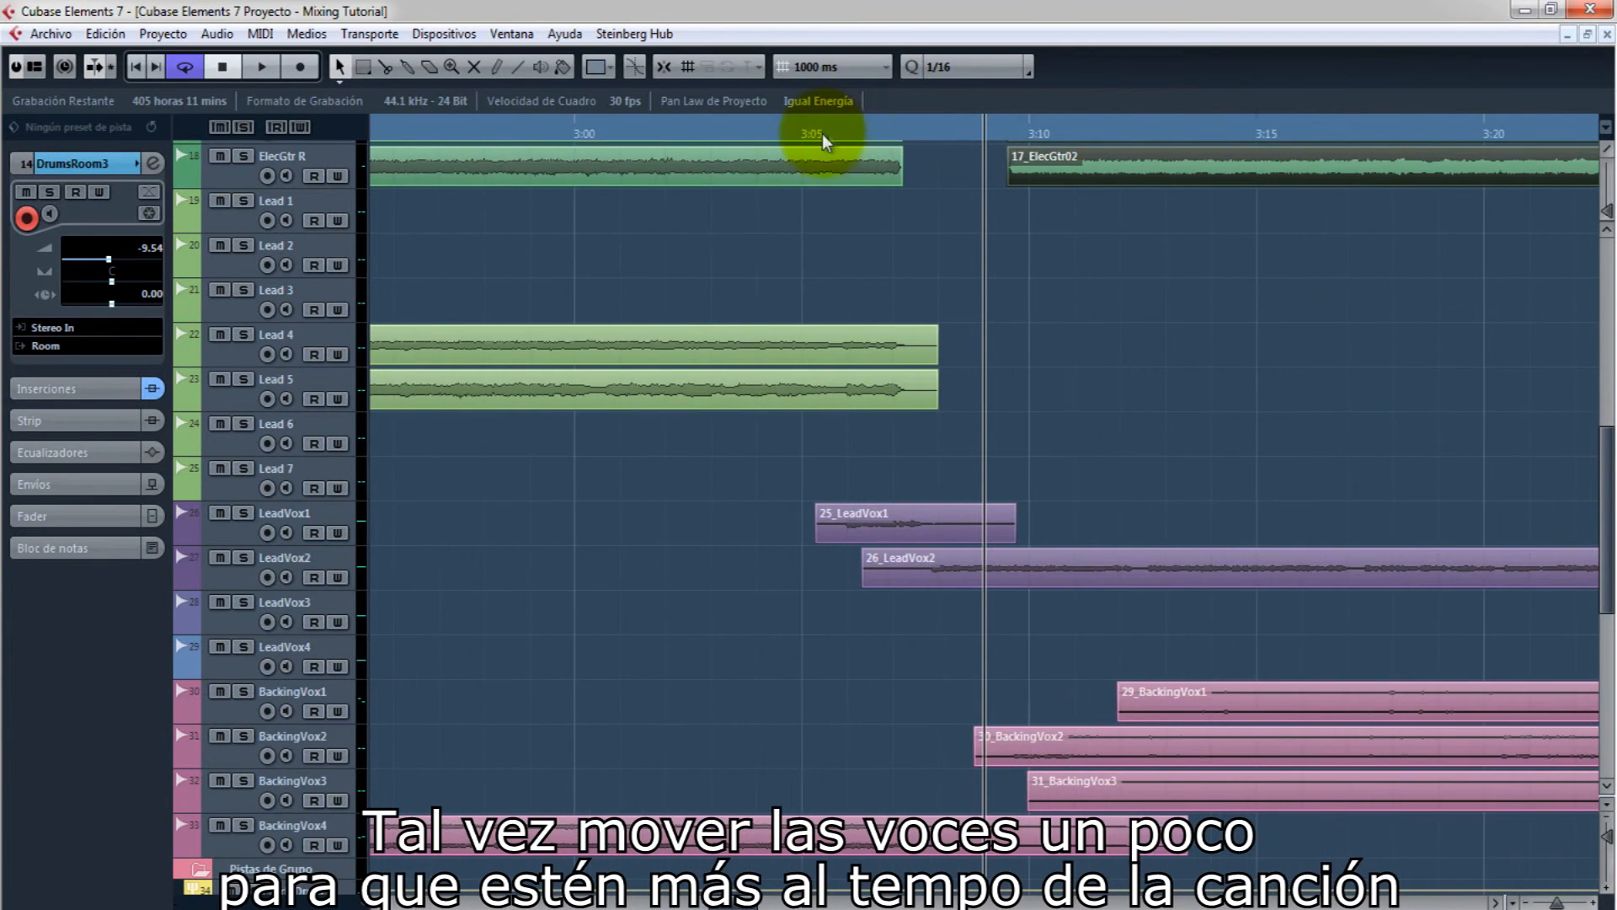
click(755, 131)
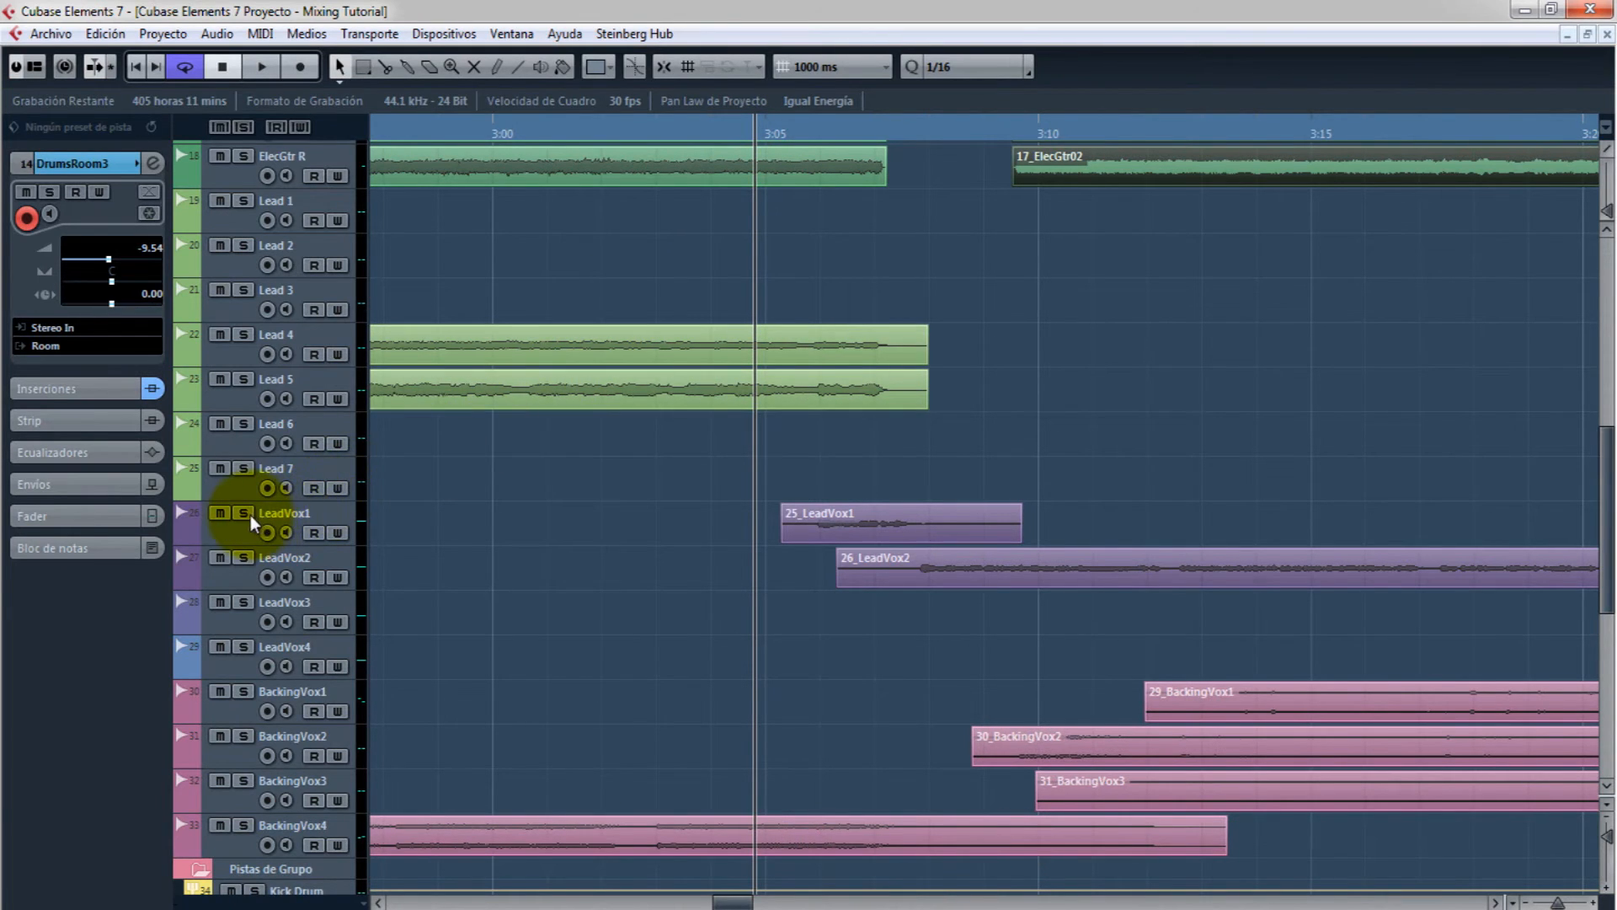
- Look over the guitar and vocal clips across the full song length, and place the playback cursor at about 2:21
key(g)
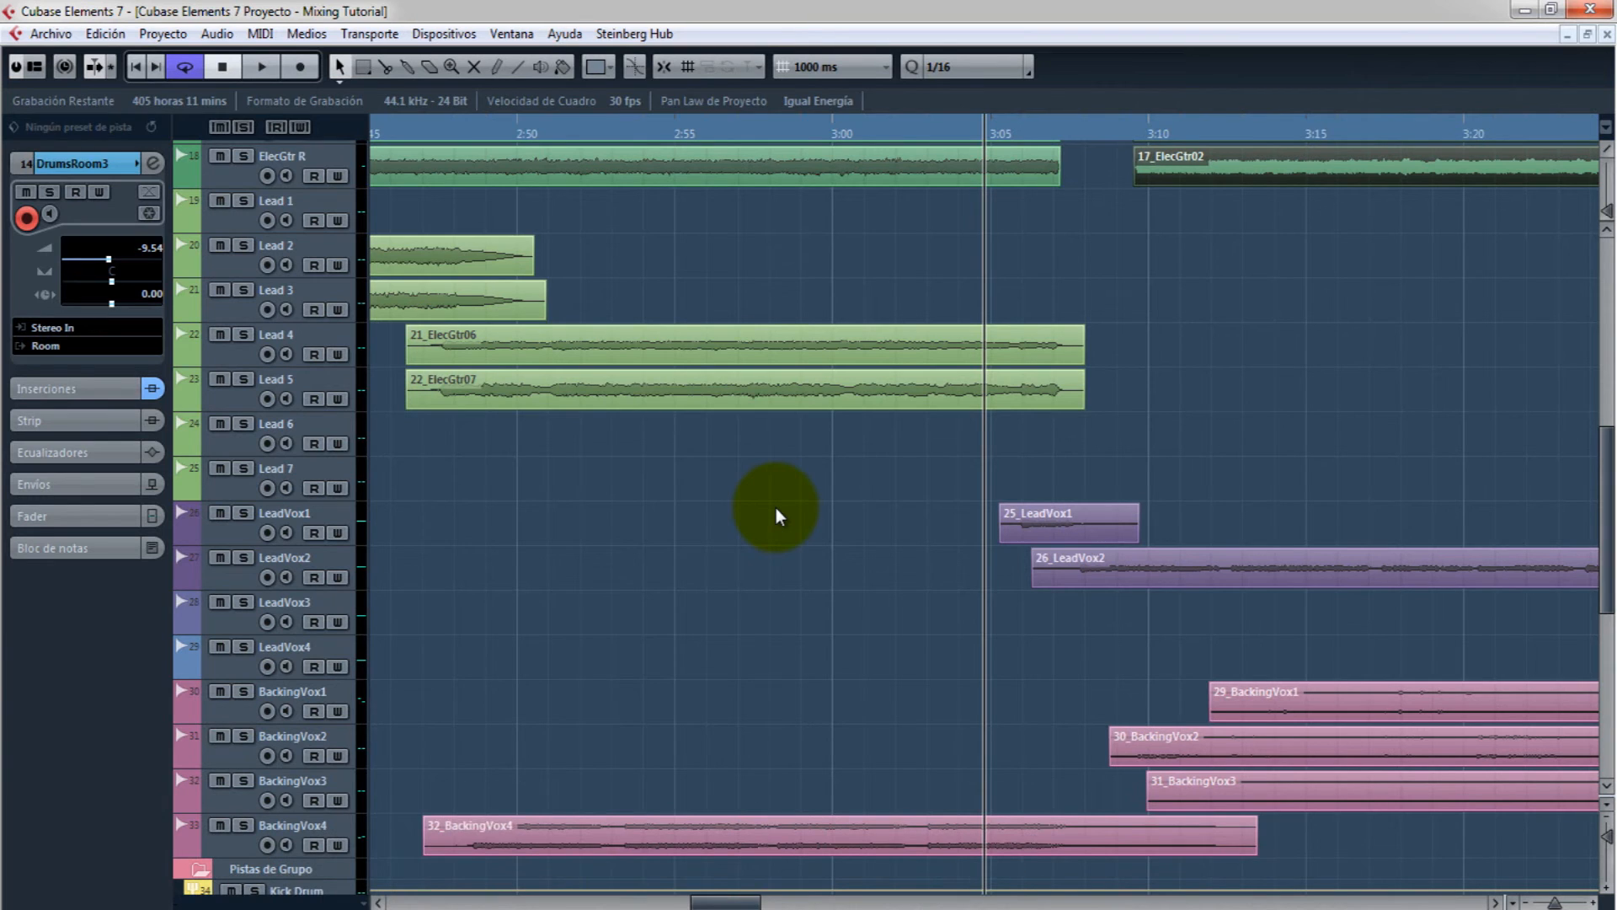
key(g)
key(g)
key(g)
key(g)
key(g)
key(g)
key(g)
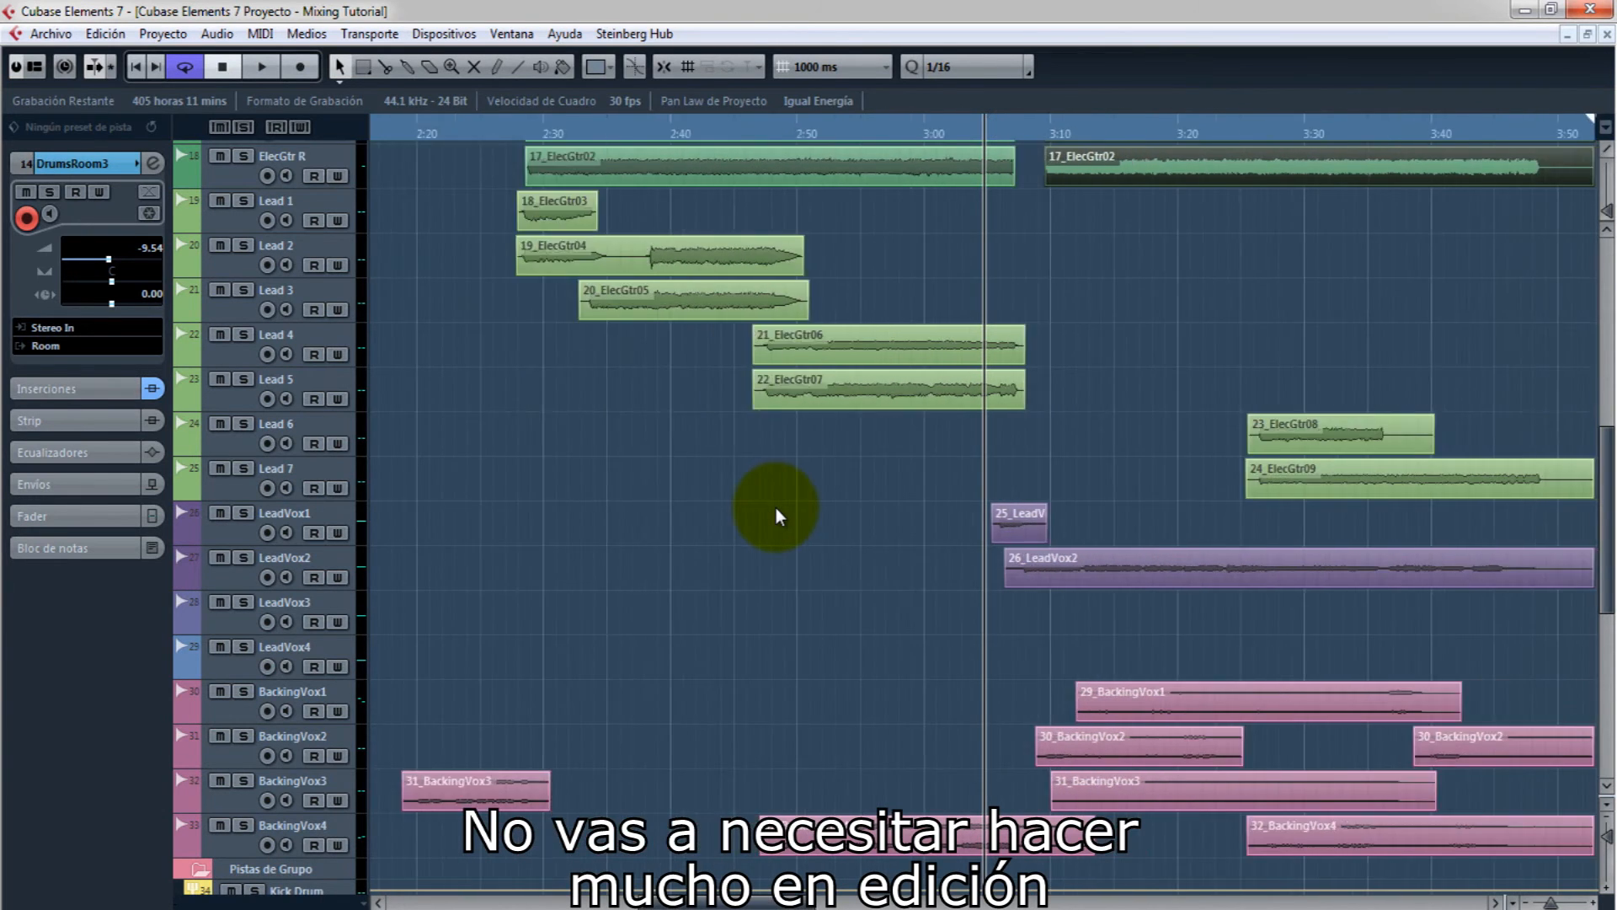
key(g)
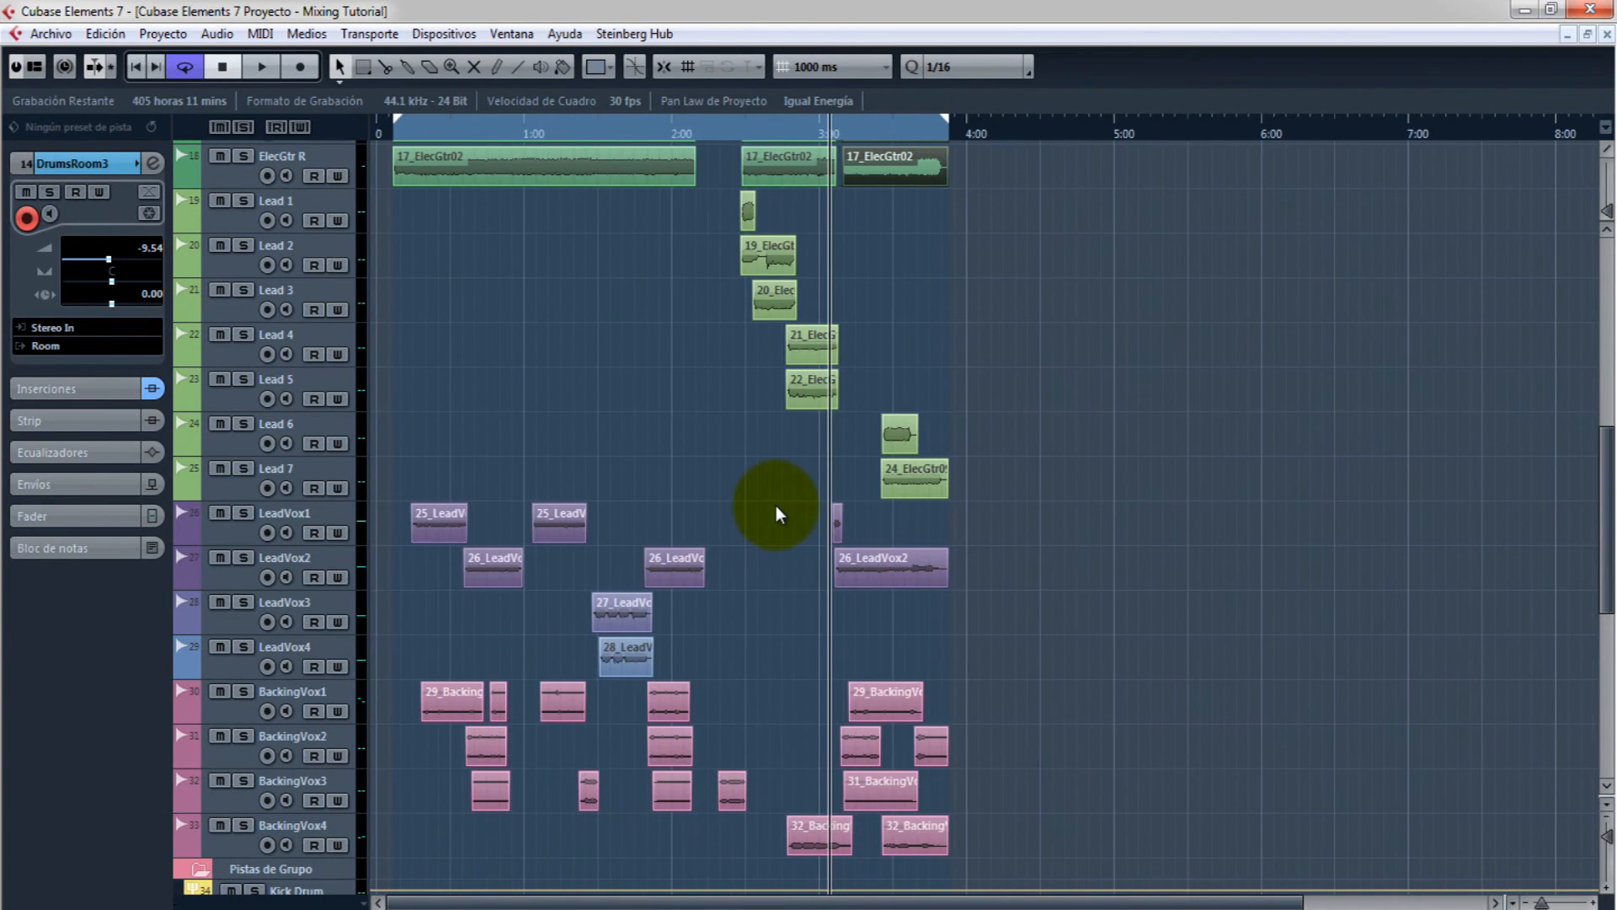
click(741, 141)
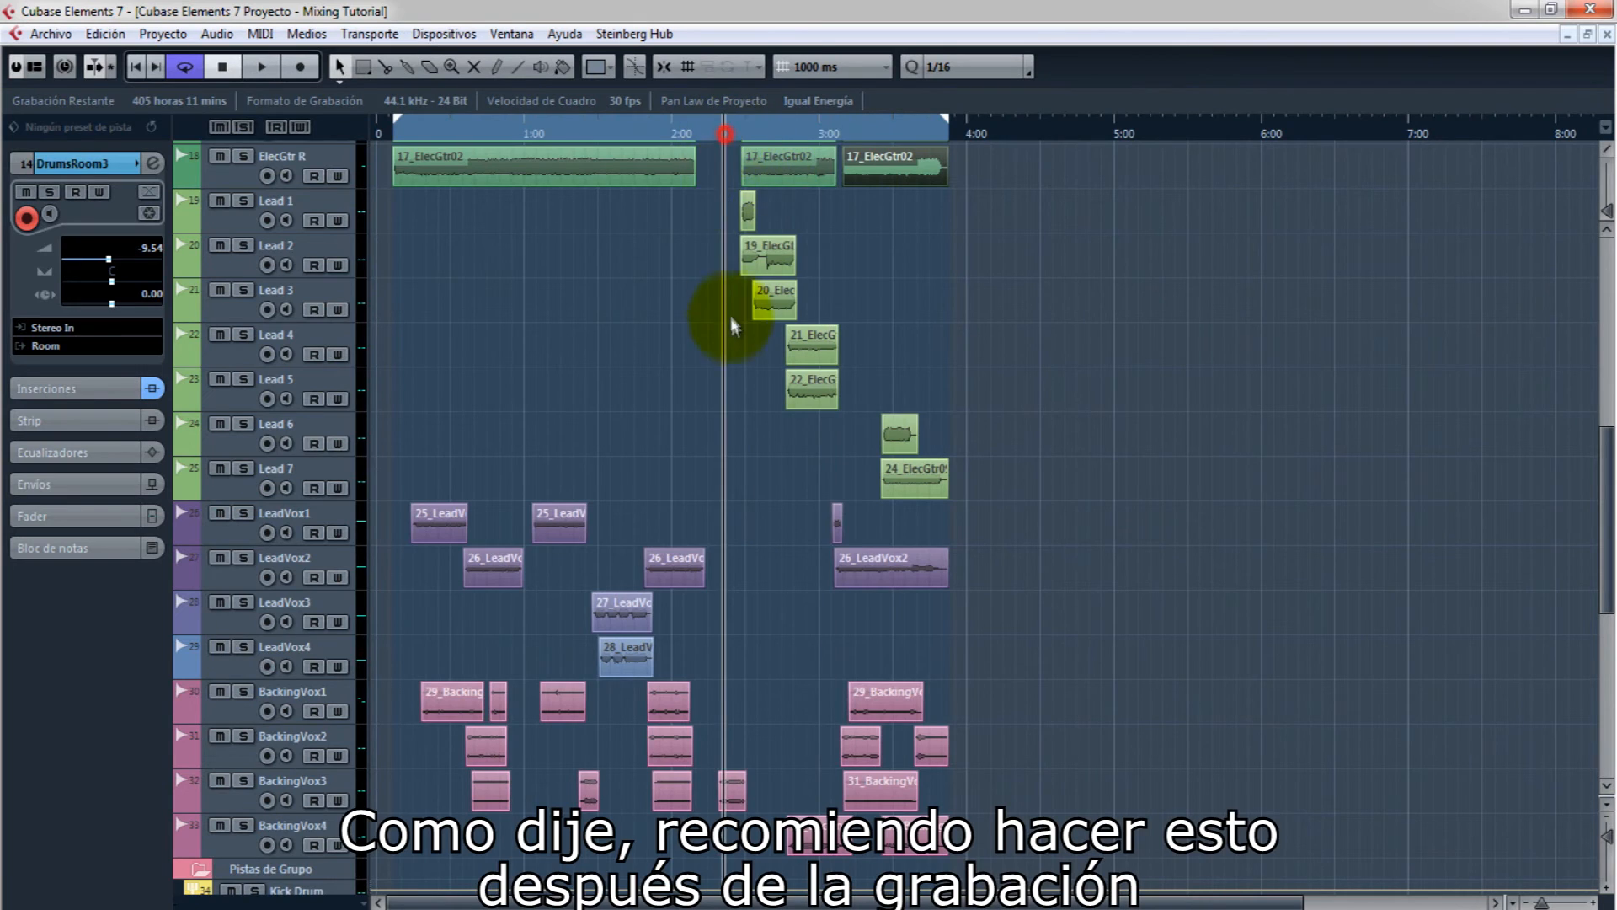
- Review the edited tracks from the lead guitars, vocals and group tracks back up to the drums
scroll(731, 318, up, 6)
scroll(728, 318, down, 10)
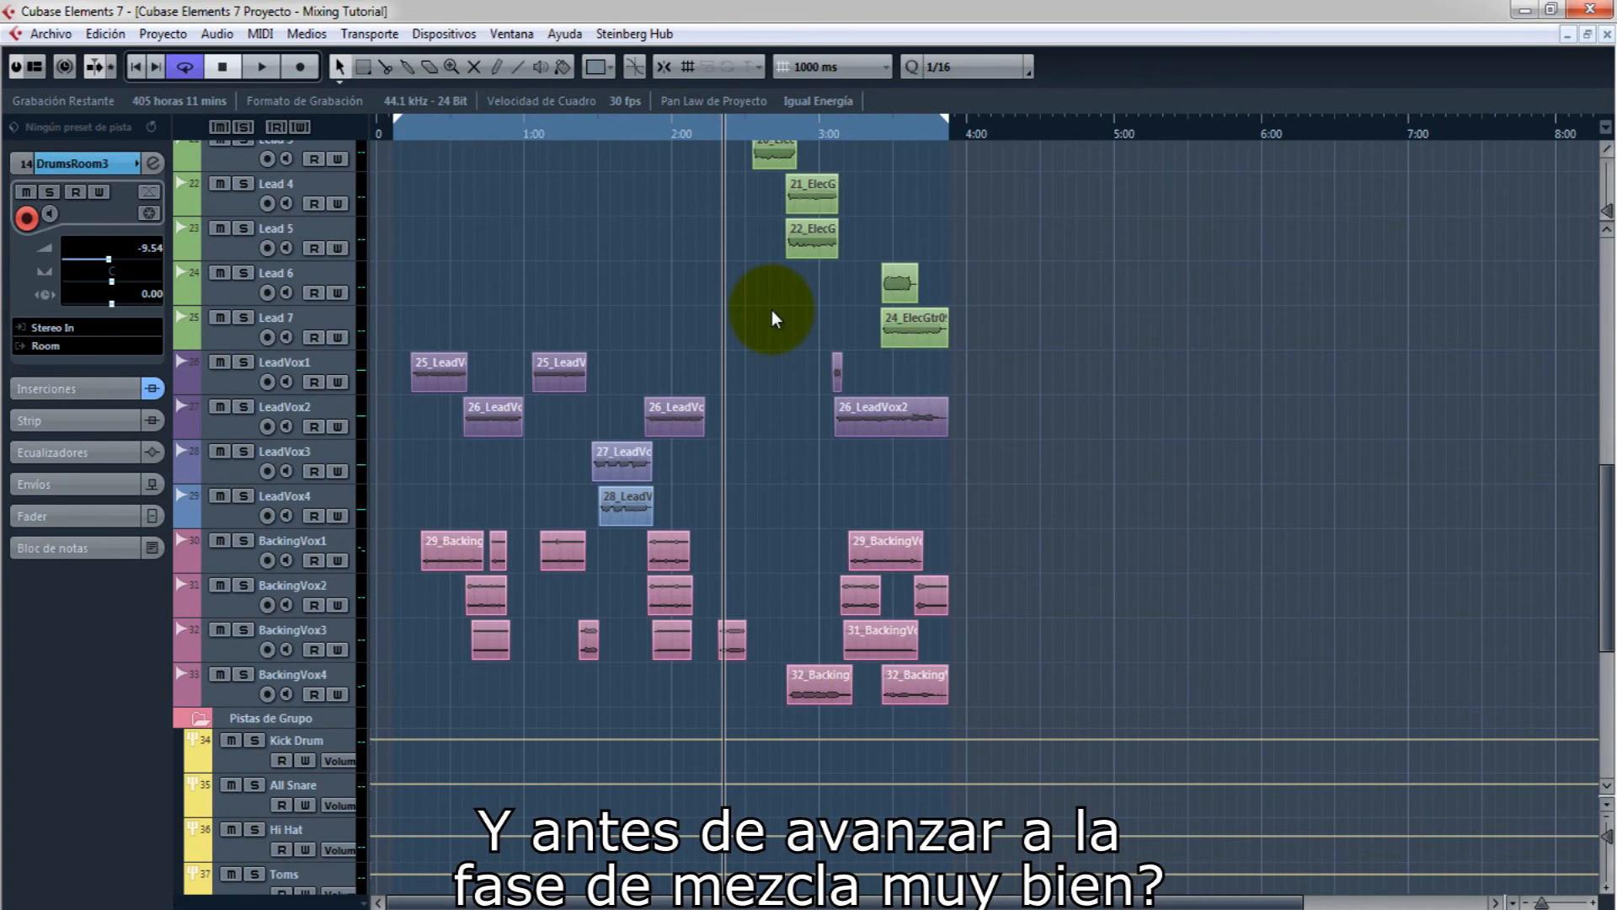
scroll(766, 379, down, 3)
scroll(867, 412, up, 6)
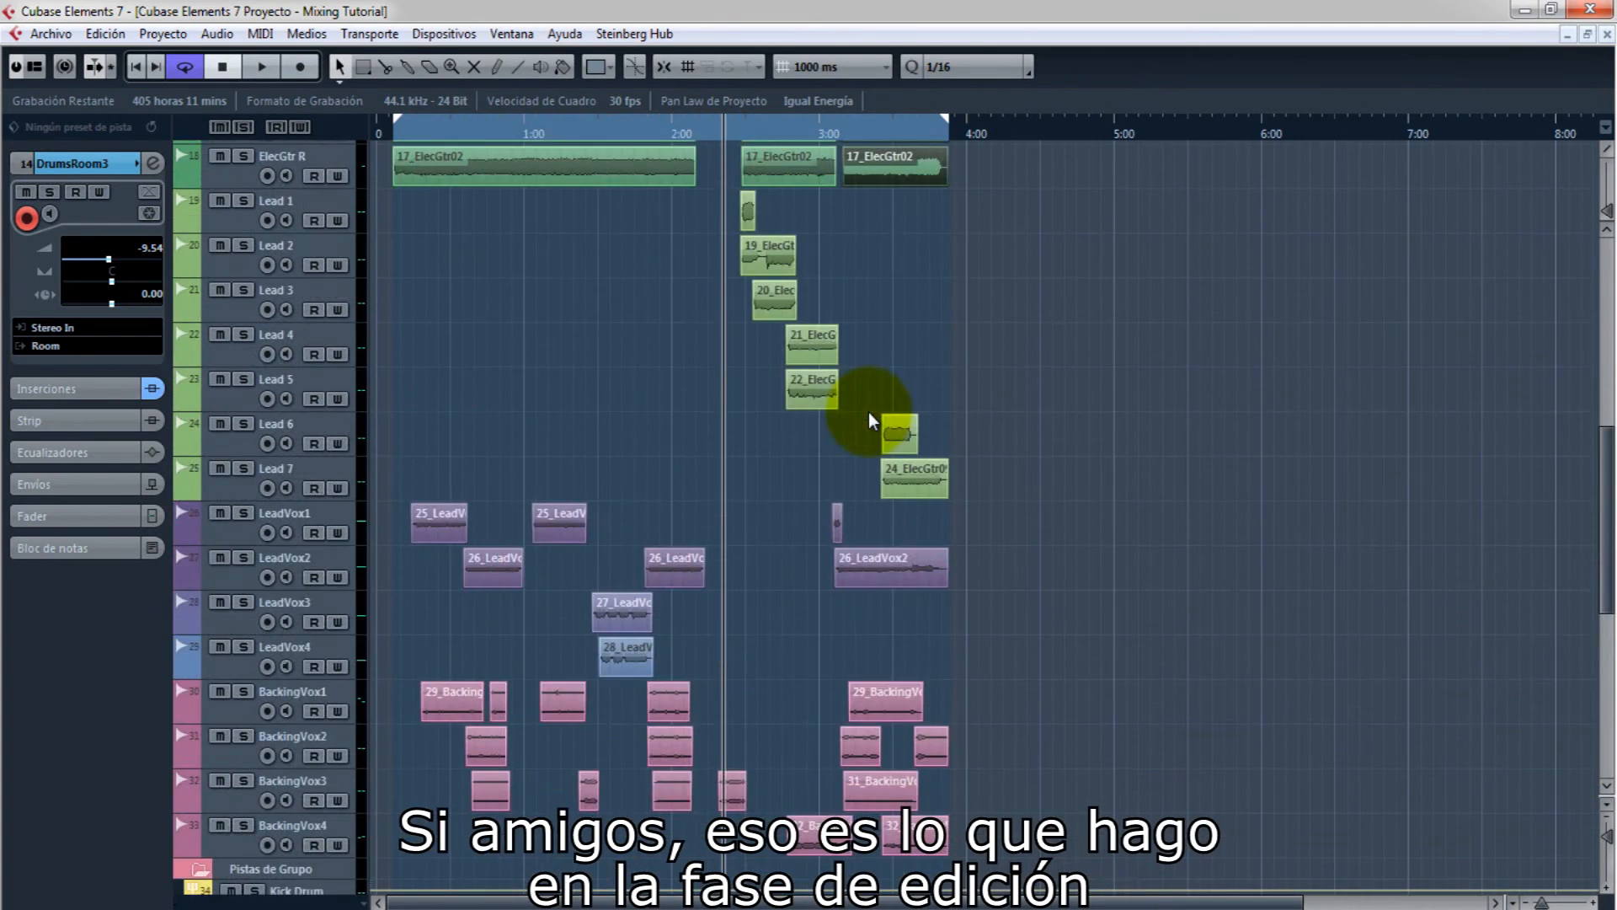
scroll(868, 412, up, 8)
ctrl+scroll(867, 412, up, 3)
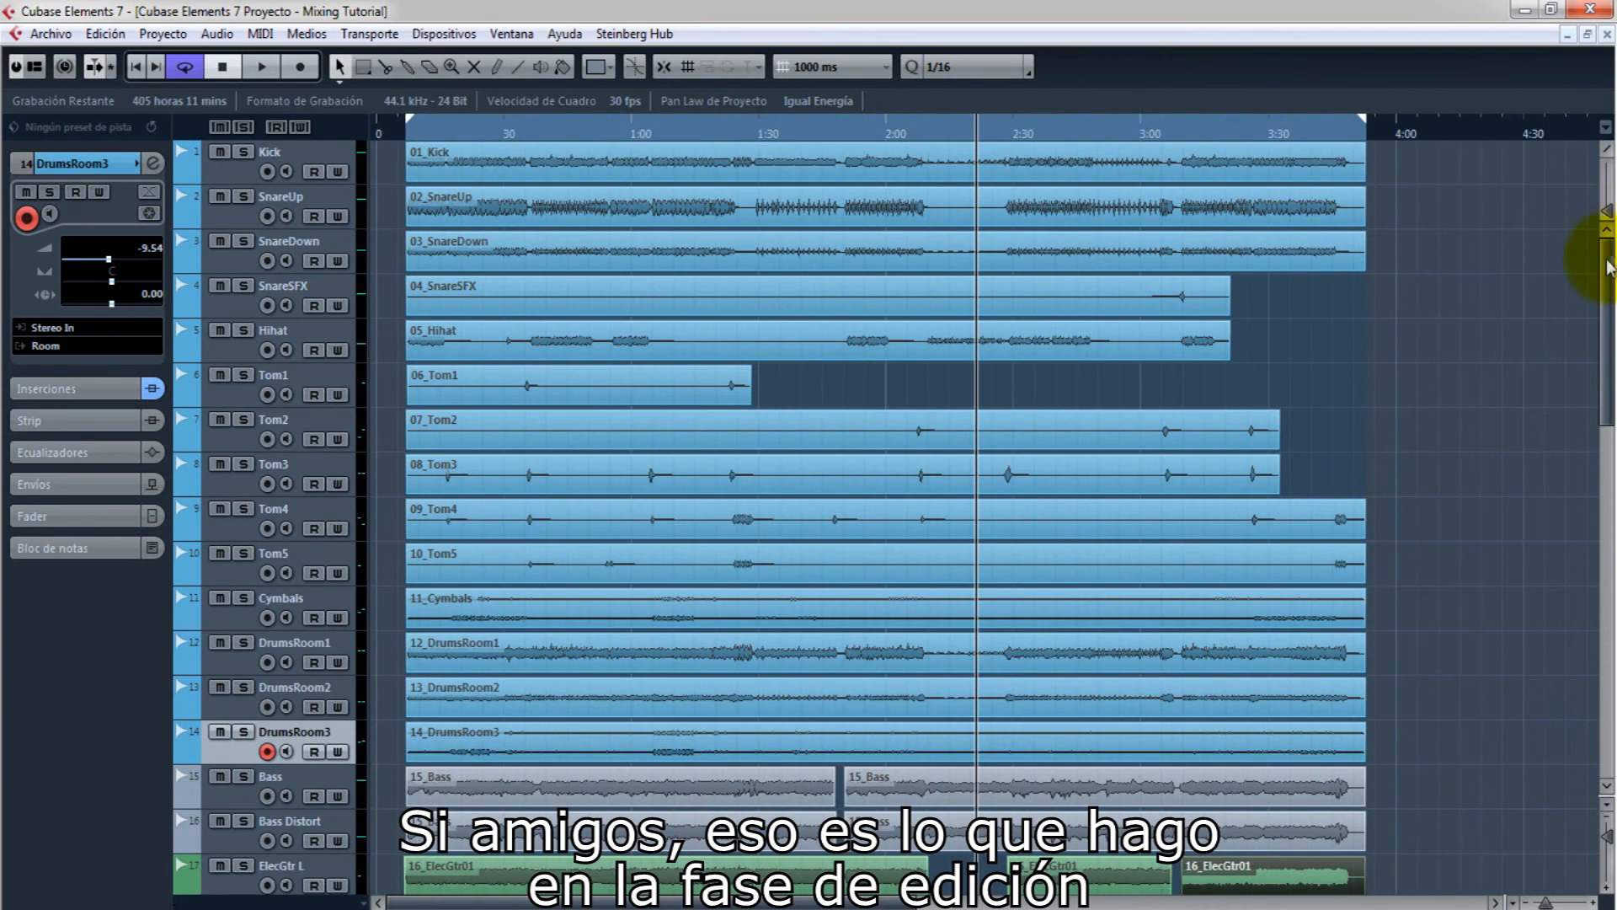
drag(1607, 268, 1531, 278)
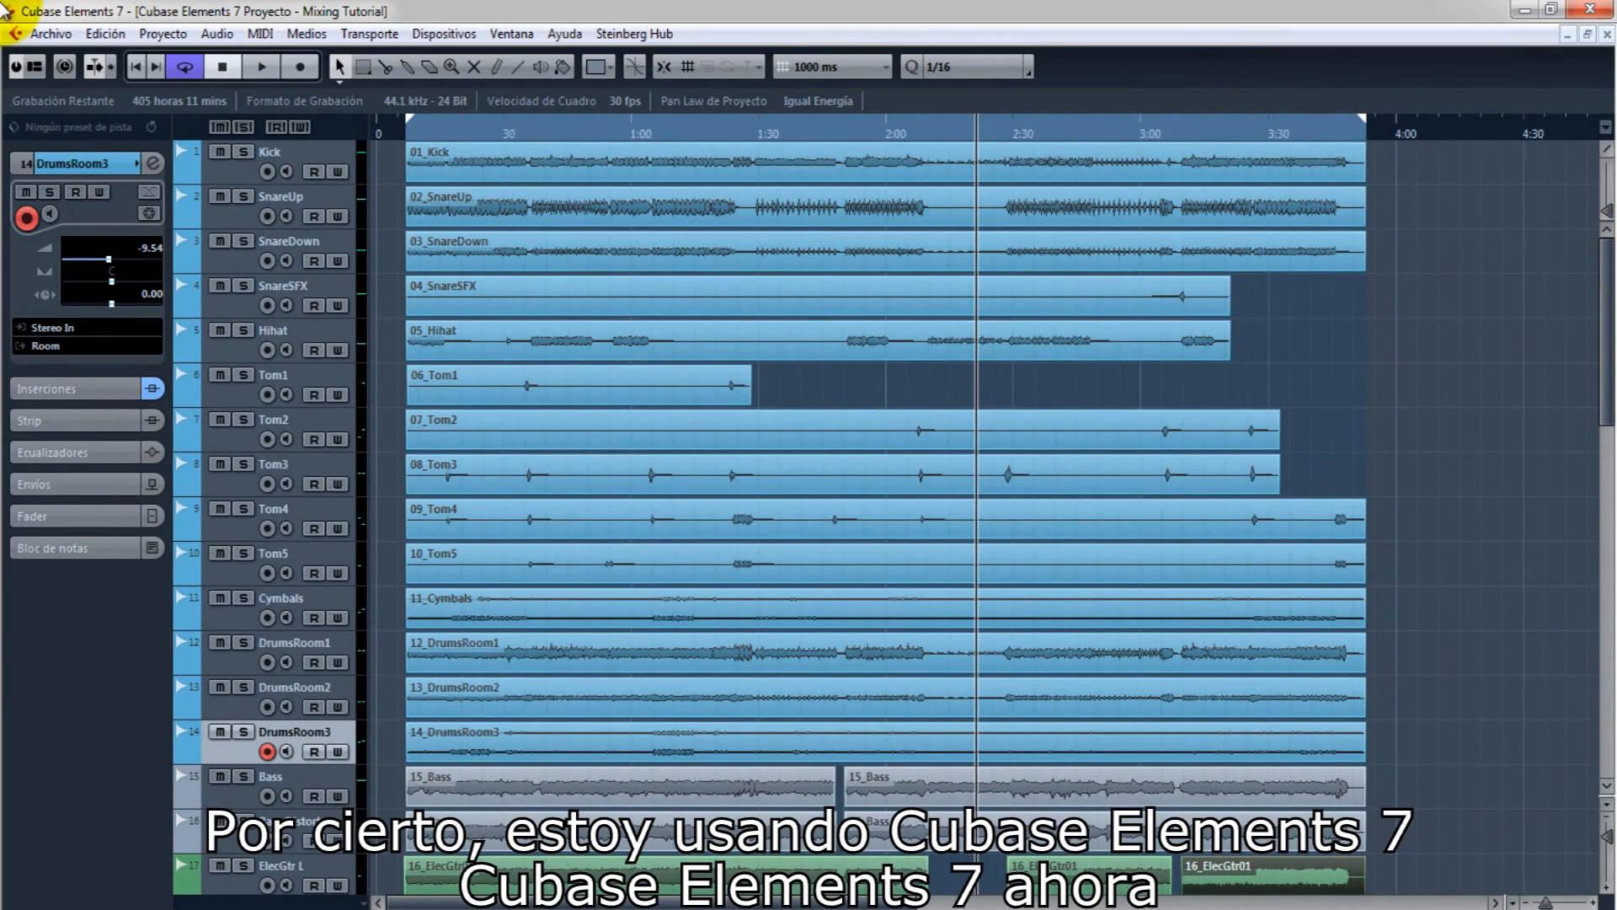
click(1049, 335)
scroll(1477, 570, down, 3)
key(h)
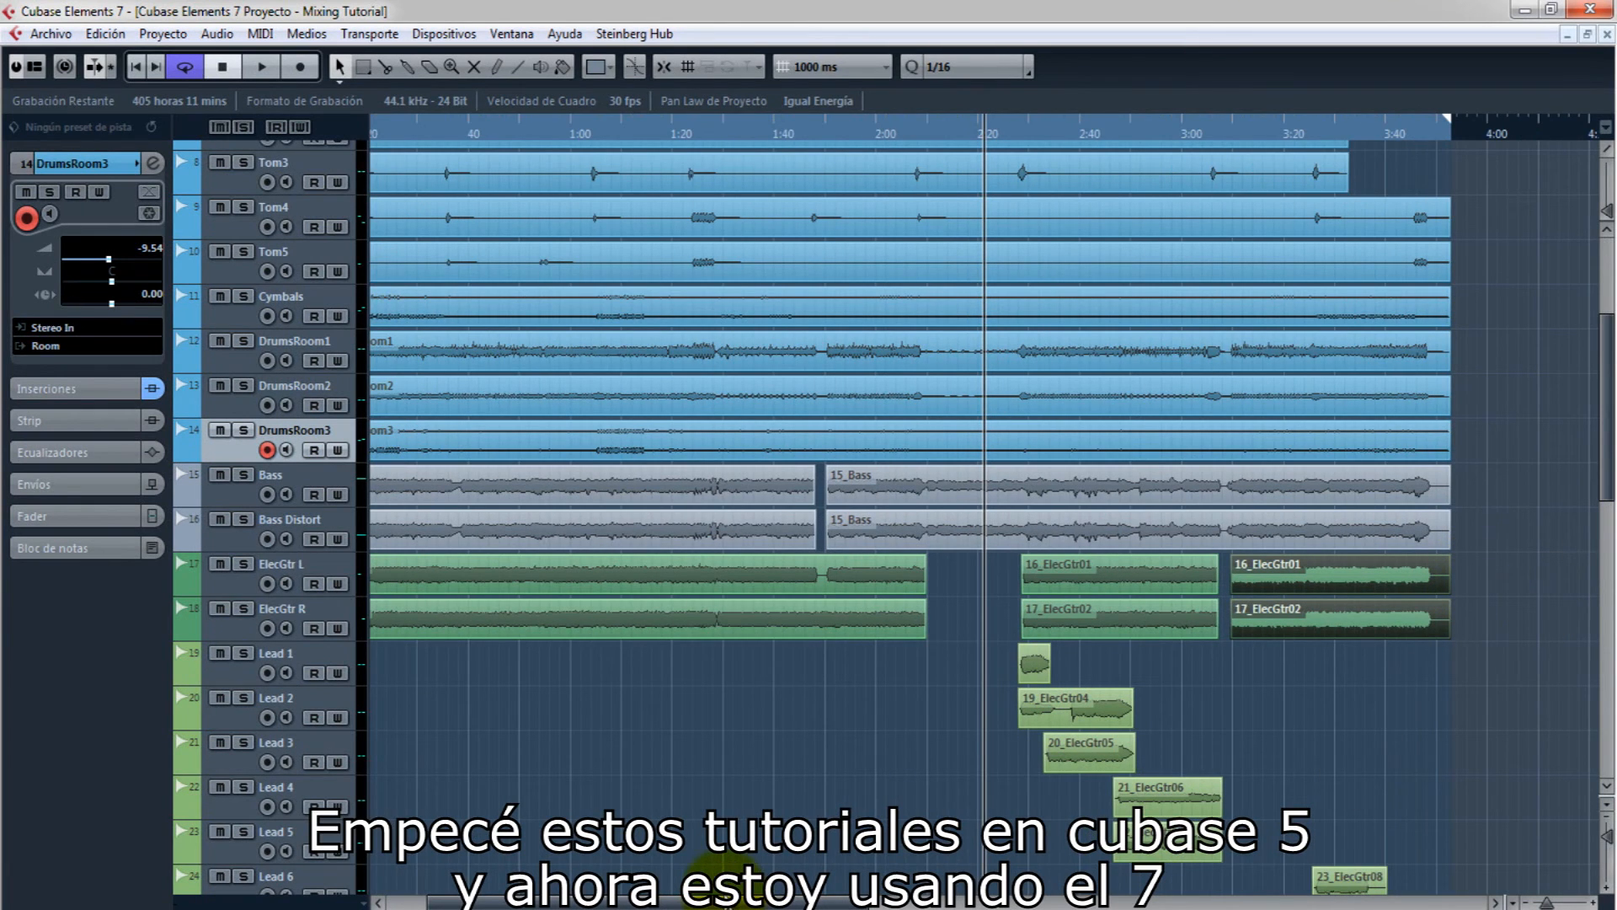
key(shift+f)
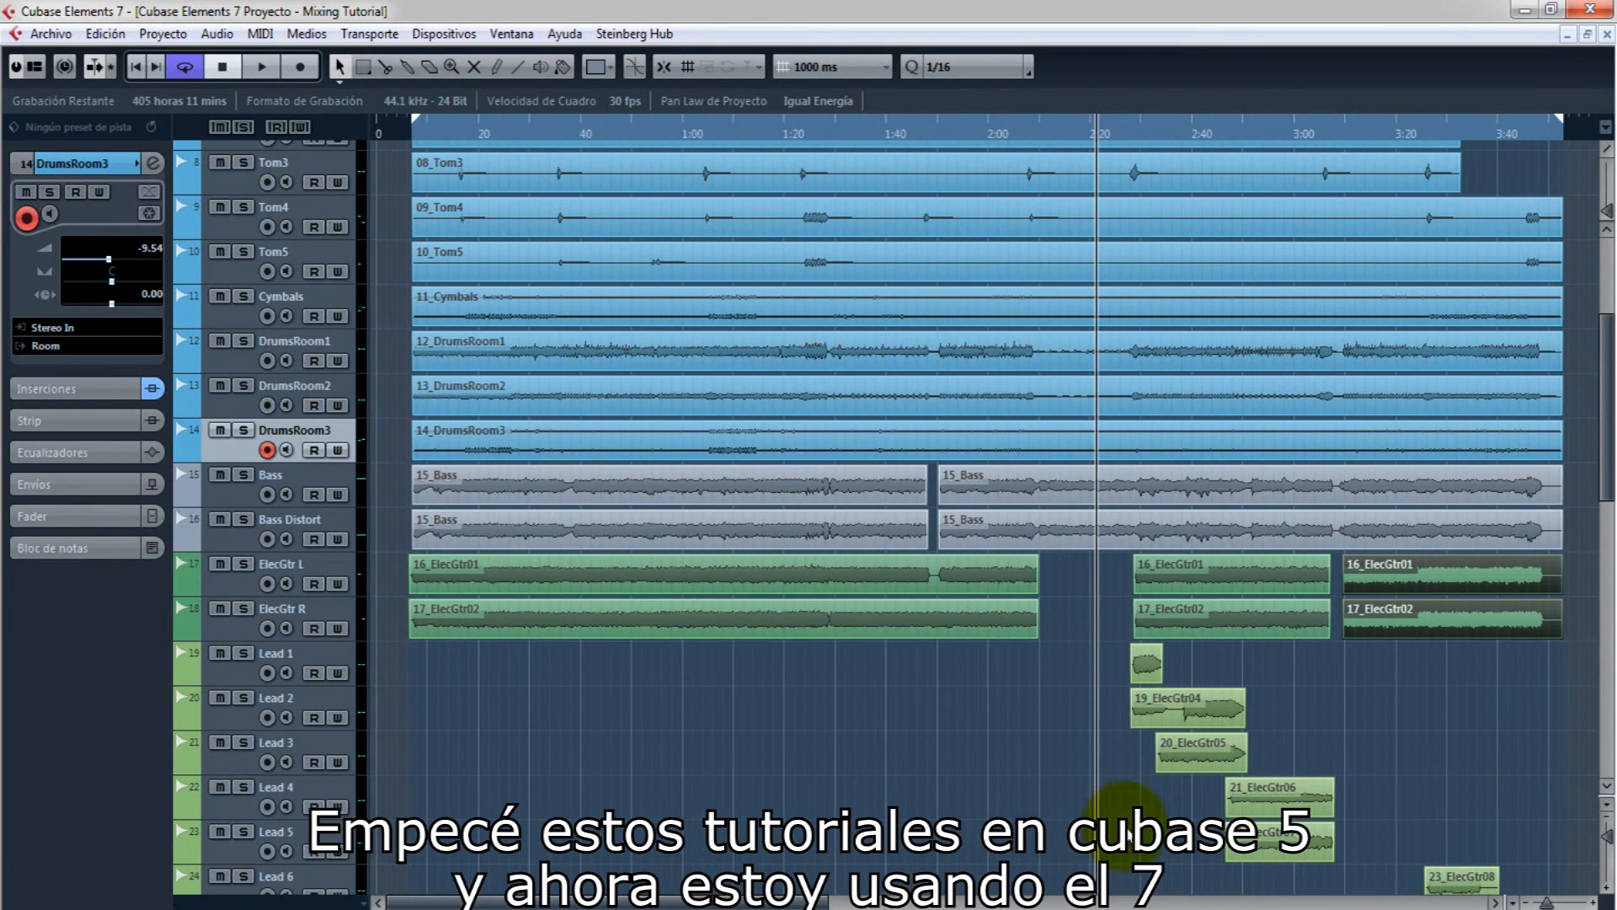
scroll(1534, 677, down, 7)
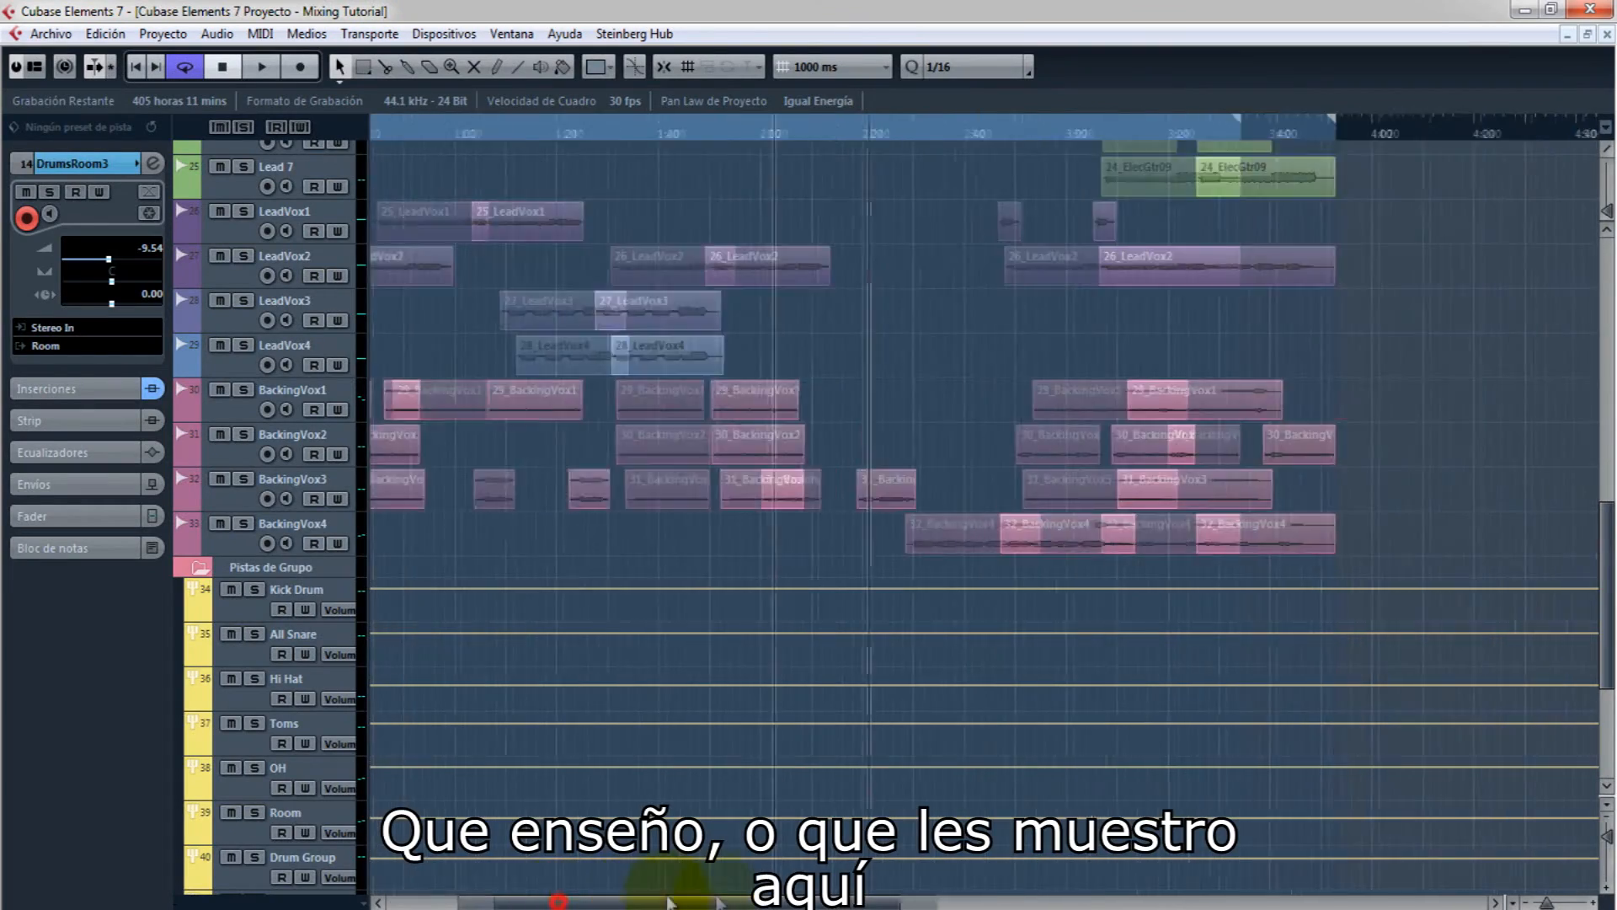
drag(668, 901, 534, 878)
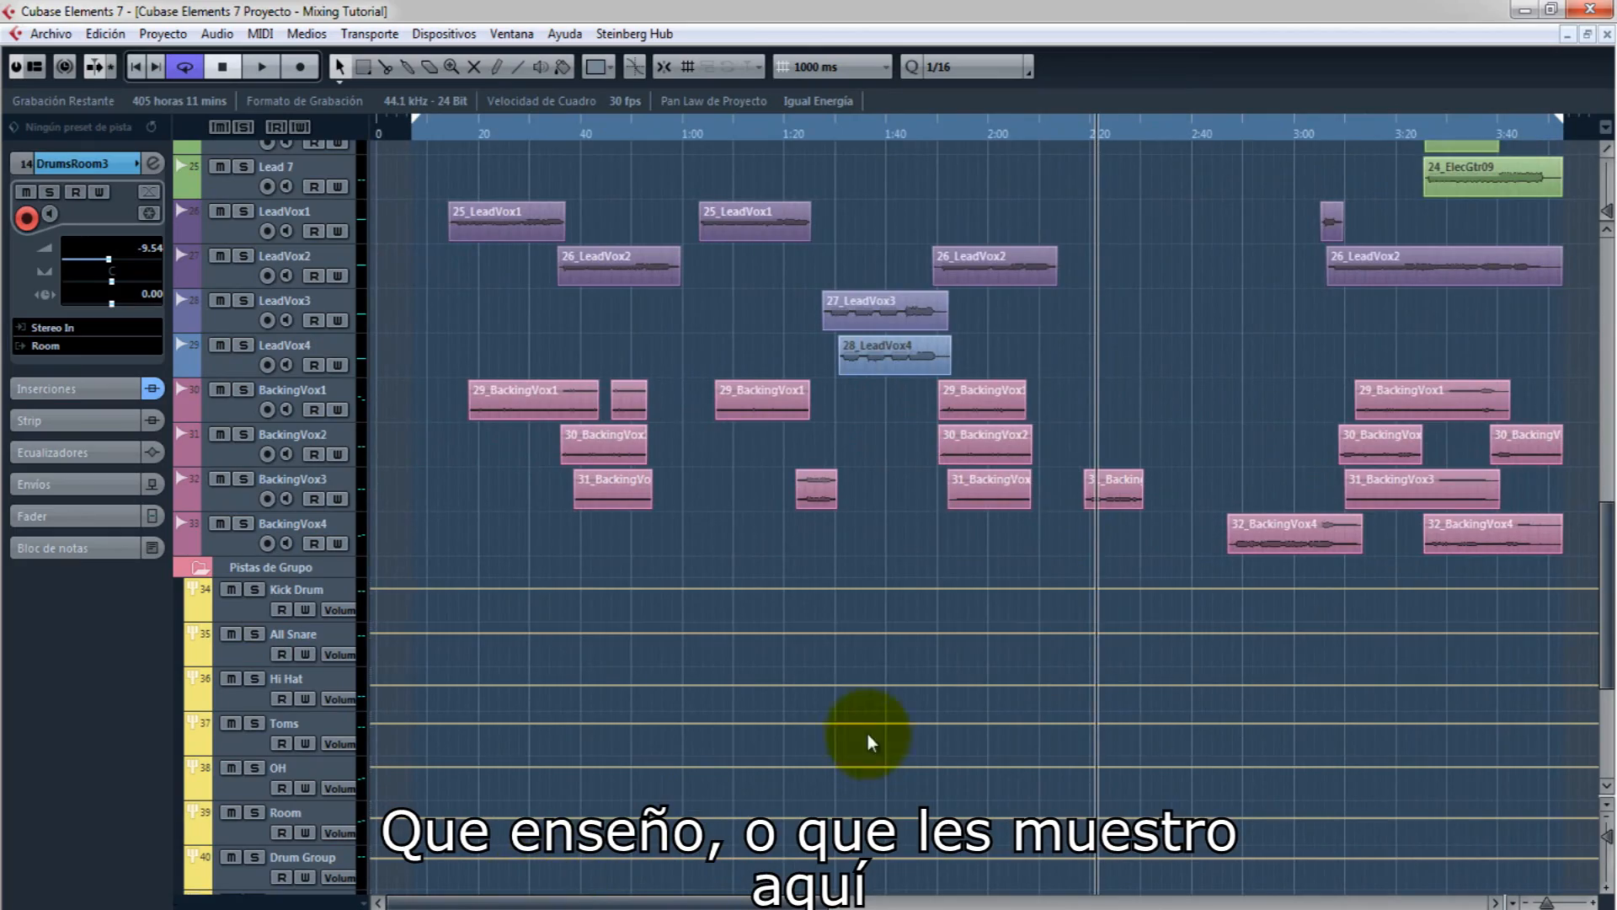
drag(1611, 559, 1611, 287)
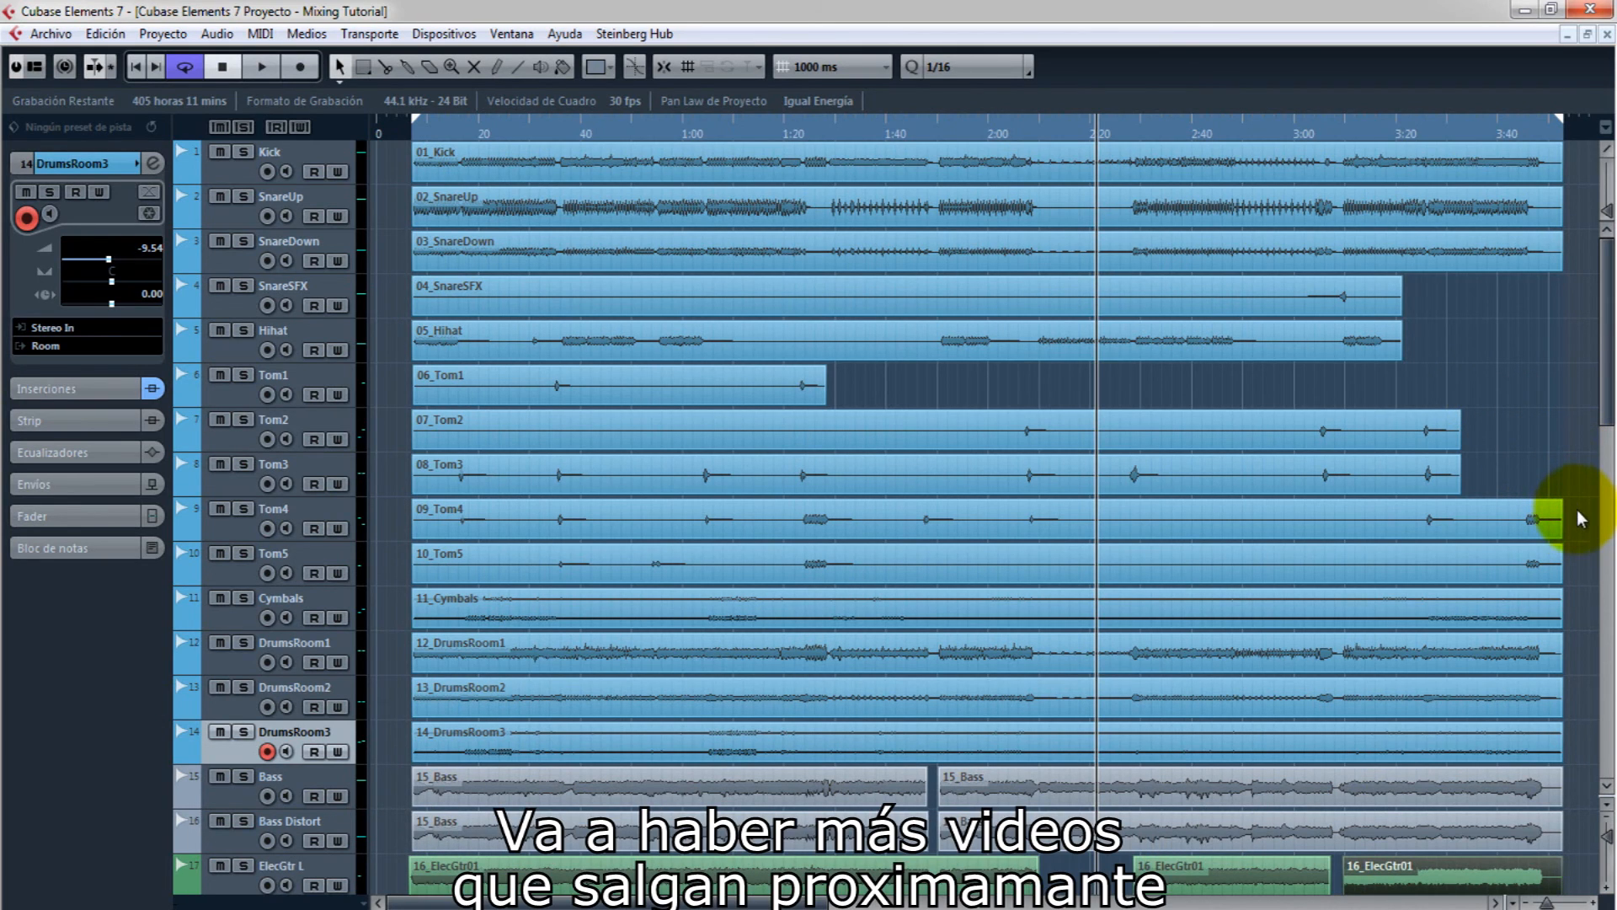
scroll(1579, 516, down, 1)
scroll(1474, 560, up, 1)
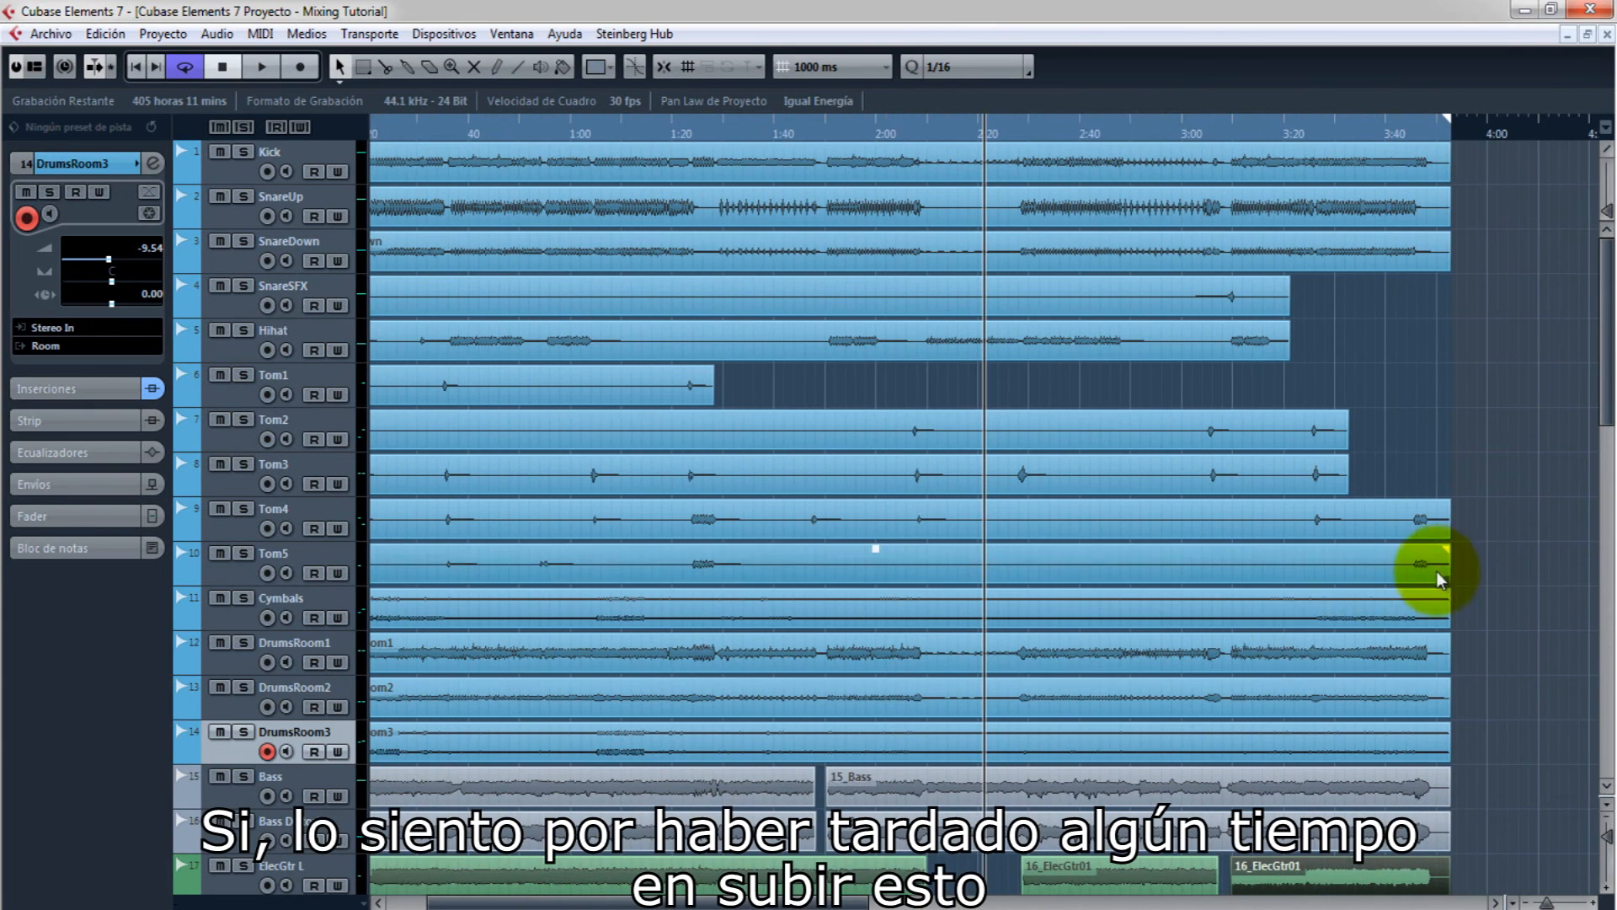
drag(501, 900, 417, 900)
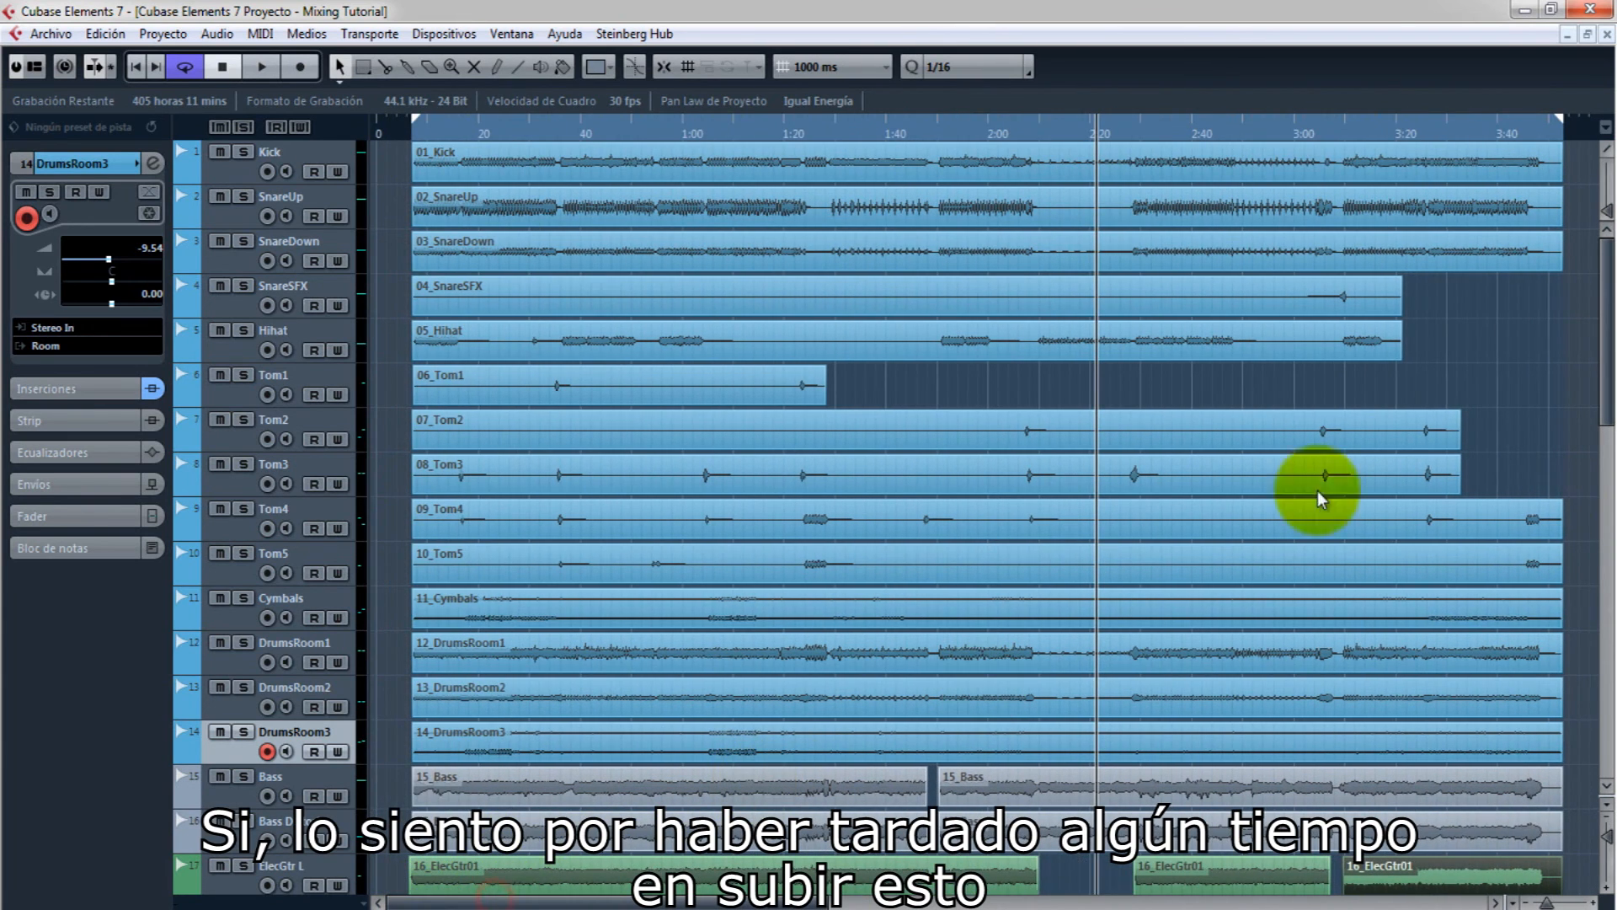